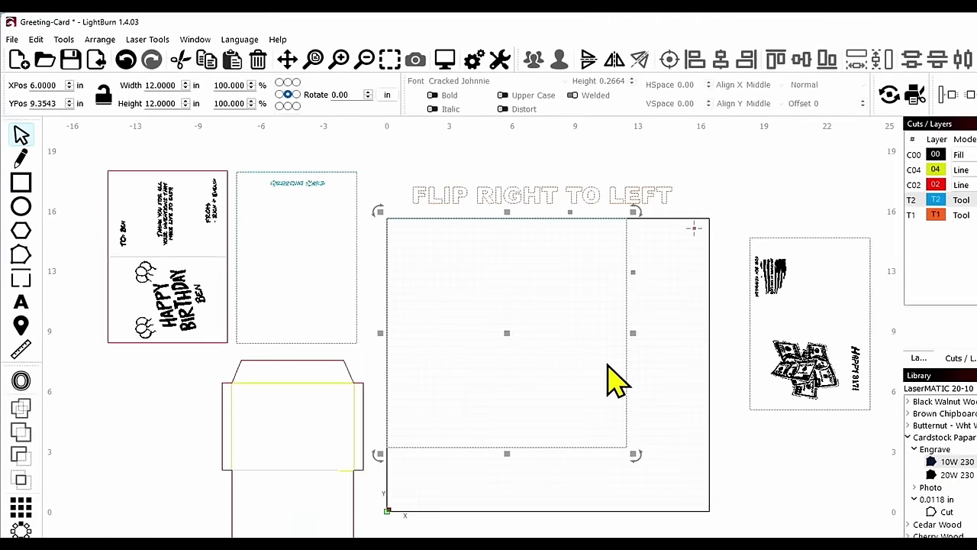
Step: Switch the units to millimetres, look at the Greeting Card designs in the Art Library and return to the material library
click(387, 96)
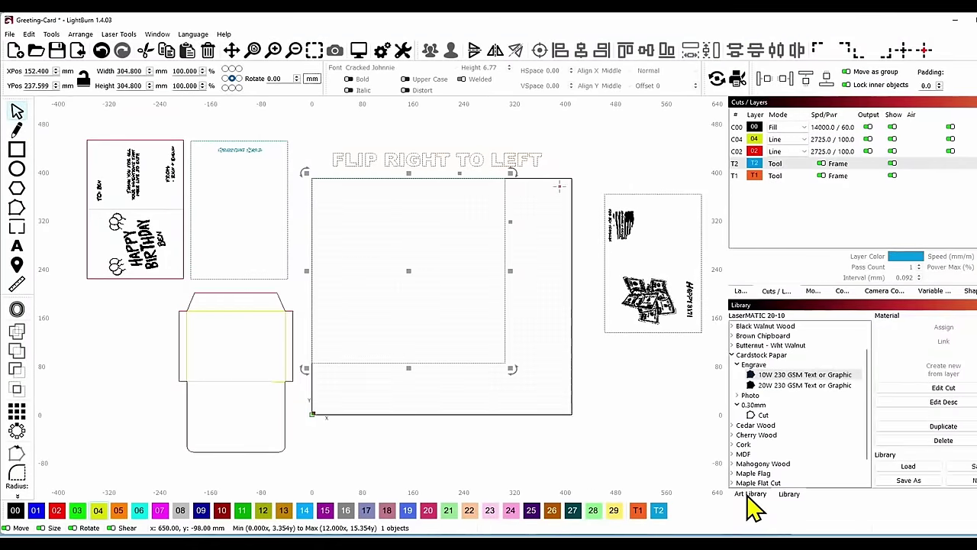
click(750, 494)
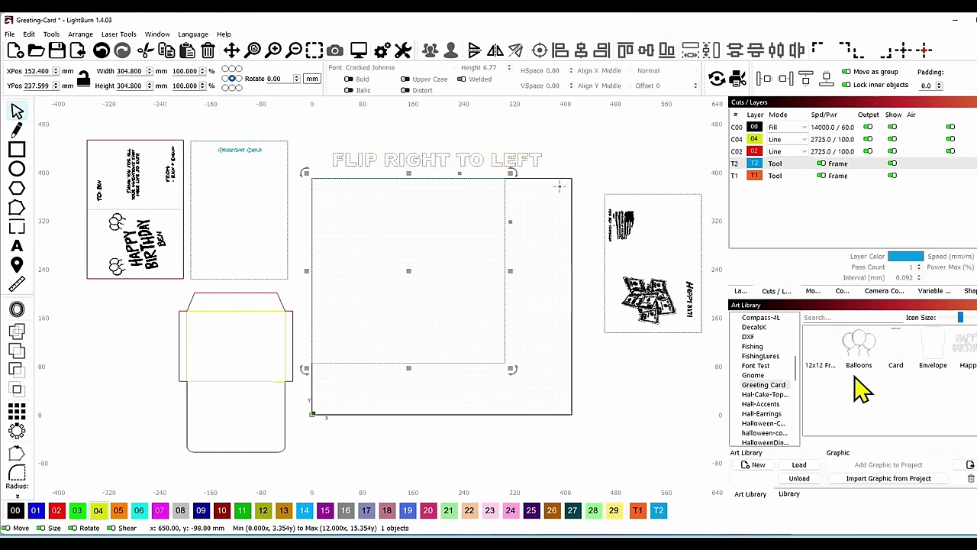
click(790, 494)
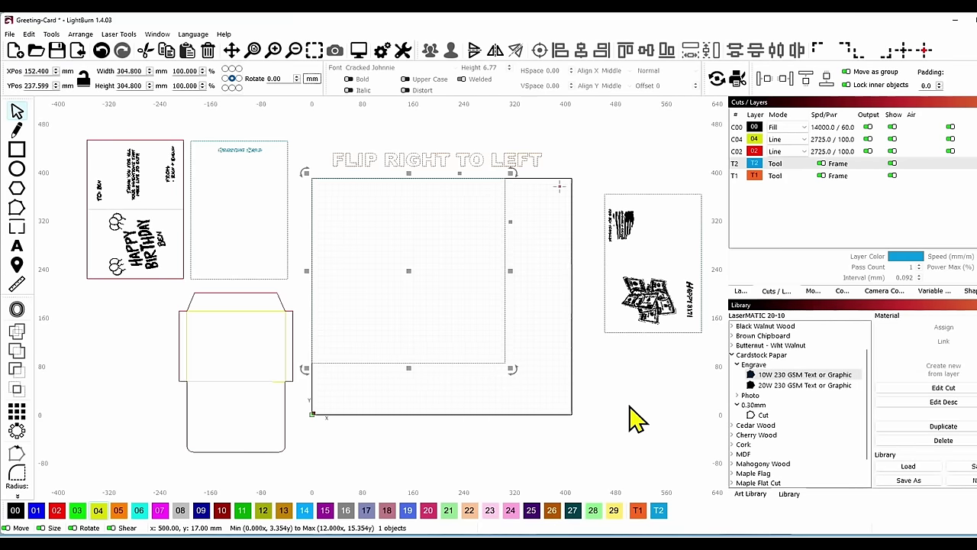
Step: Examine the blank card template, the envelope, the money-themed card art and the birthday card design laid out around the work area
click(287, 219)
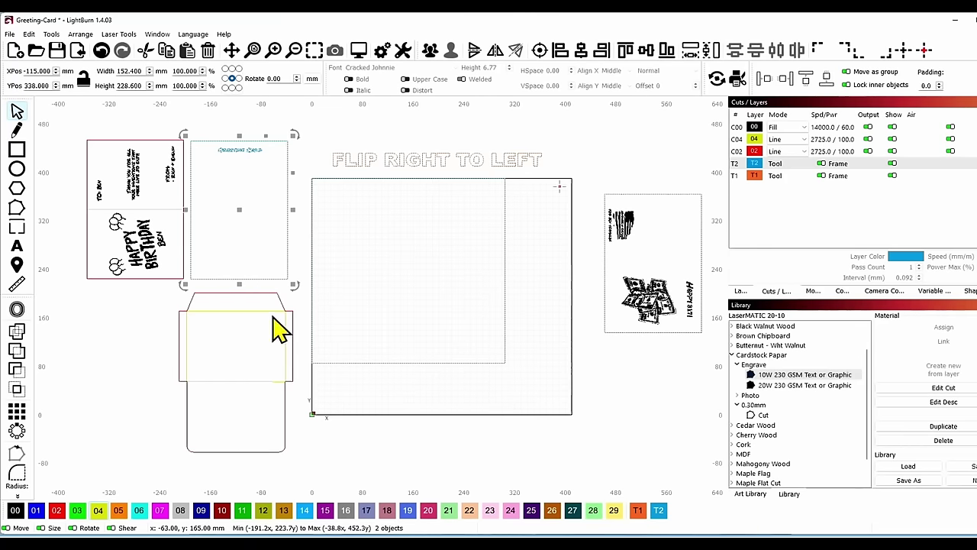
drag(296, 400, 163, 311)
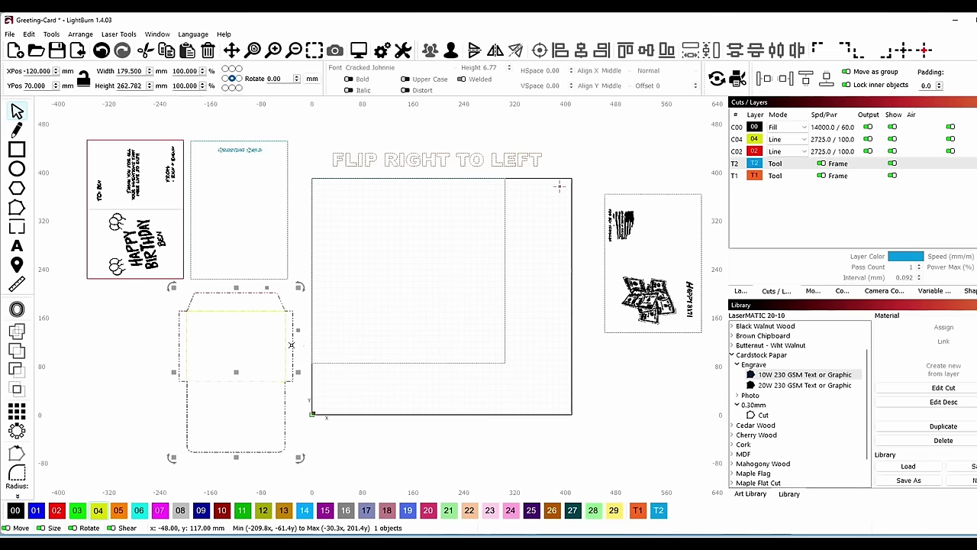
click(368, 281)
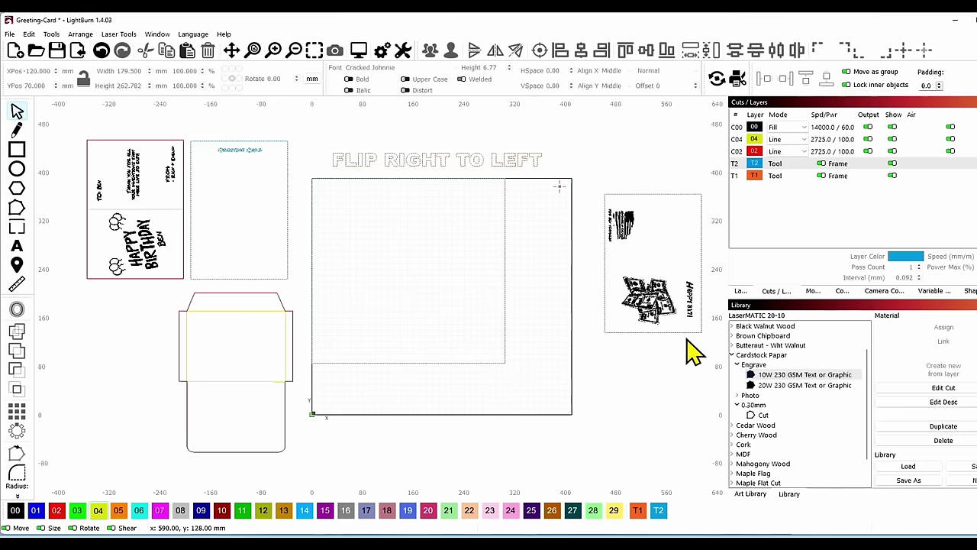
drag(691, 351, 602, 200)
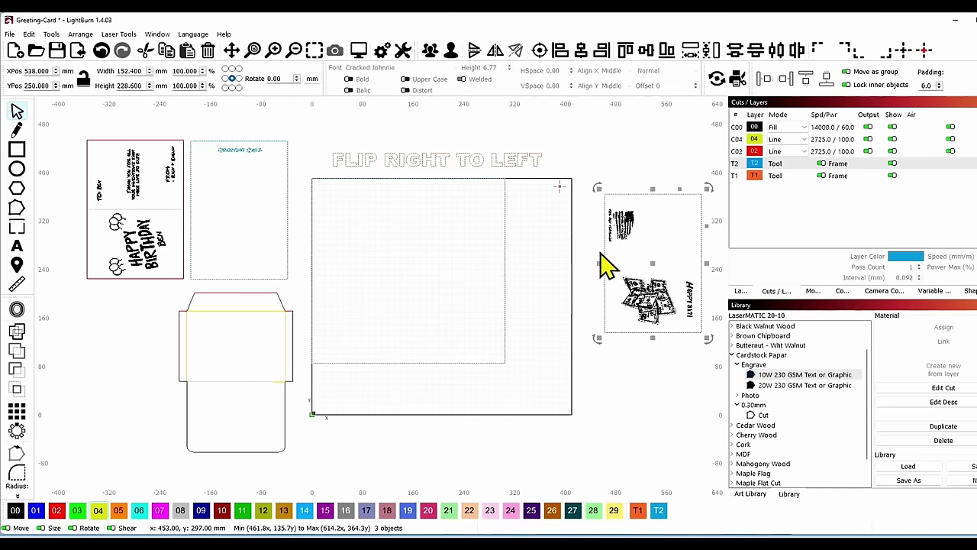
click(640, 357)
scroll(682, 334, up, 5)
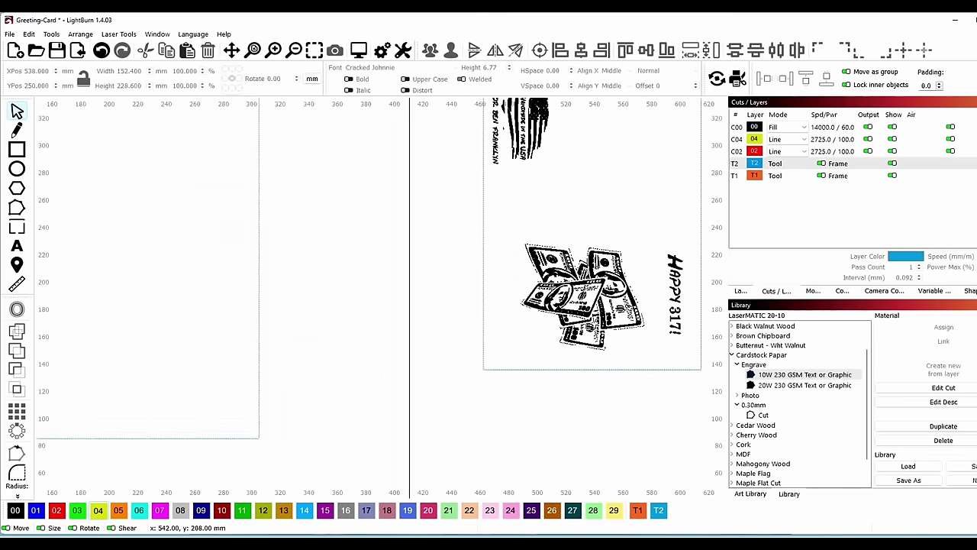
drag(669, 271, 590, 336)
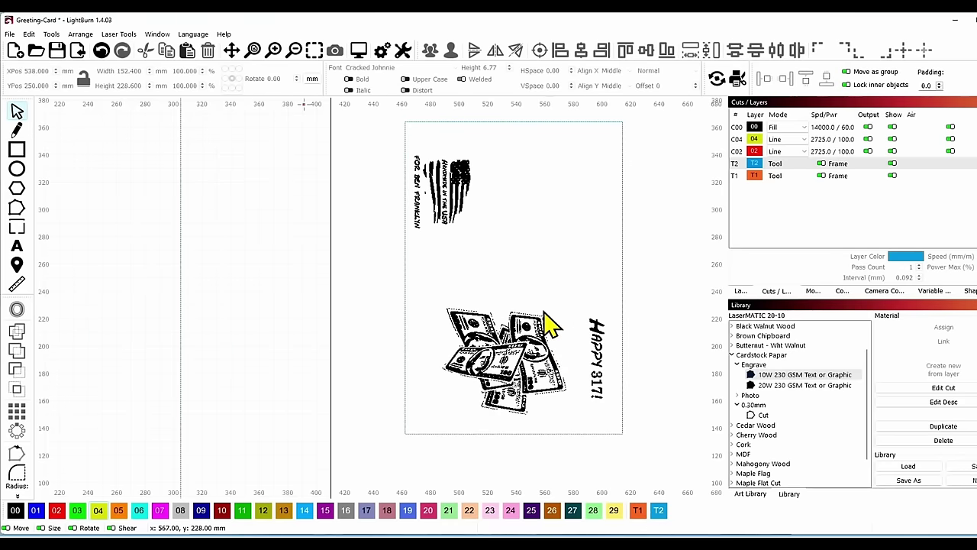
scroll(474, 294, down, 4)
drag(367, 281, 496, 290)
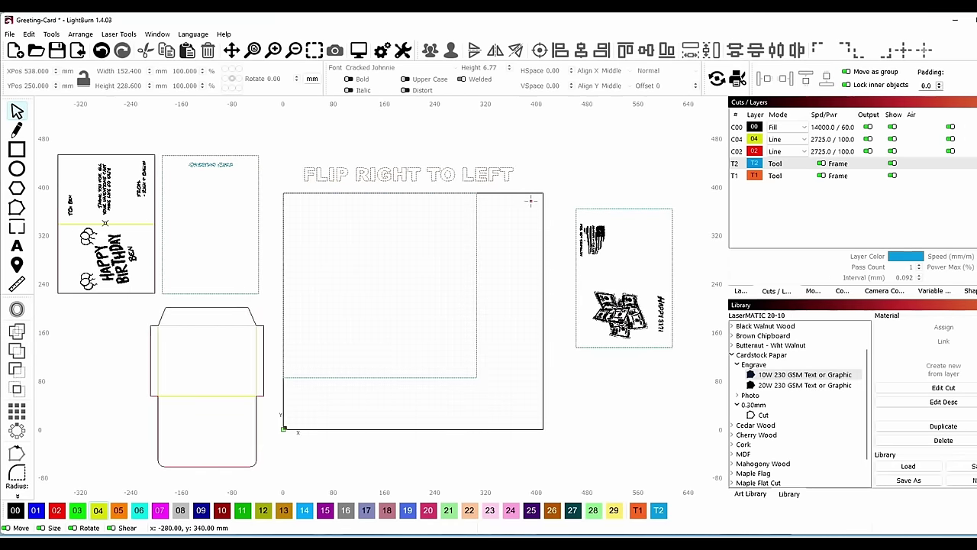
drag(260, 252, 327, 251)
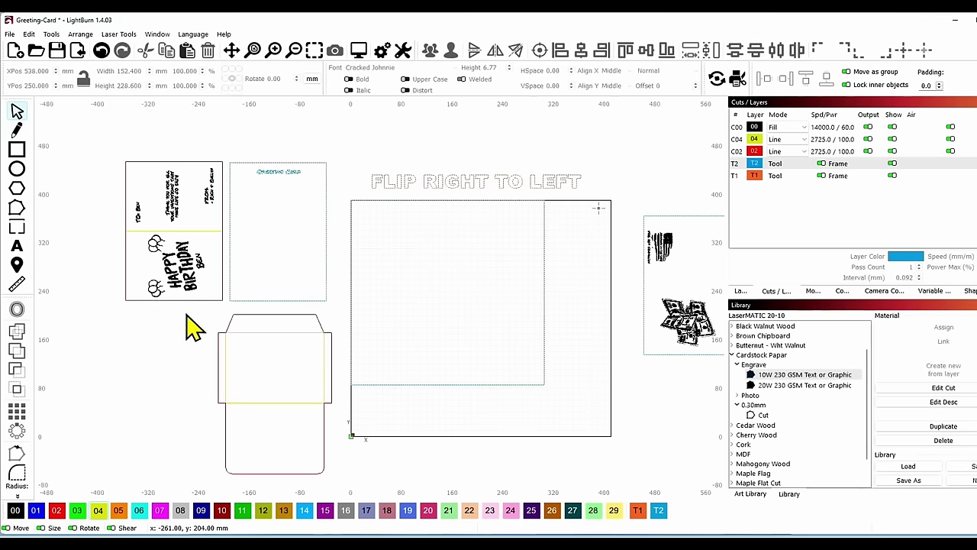
drag(186, 314, 115, 151)
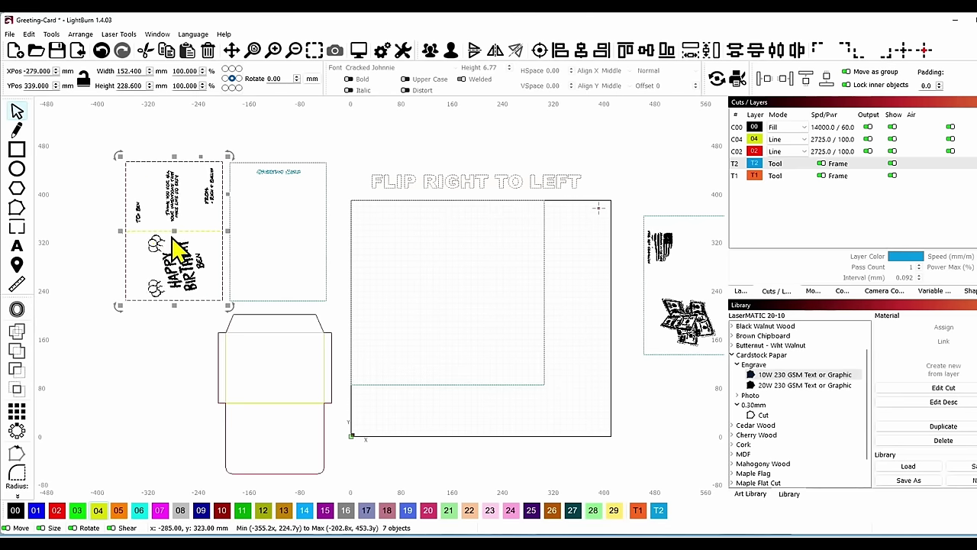
click(334, 250)
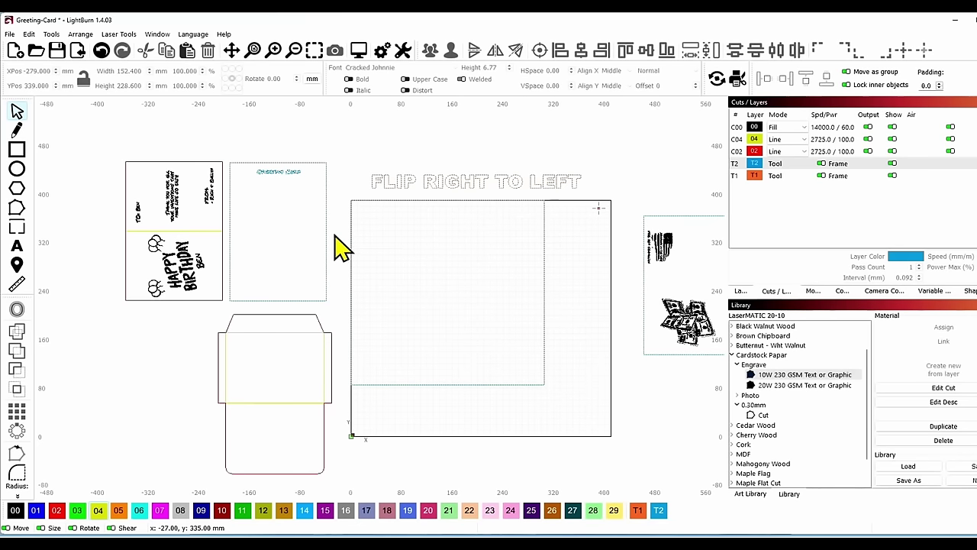
Step: Place the blank 152.4 × 228.6 mm card frame inside the 12-inch sheet outline, centred at about X 120, Y 264 mm
click(302, 238)
drag(275, 236, 428, 288)
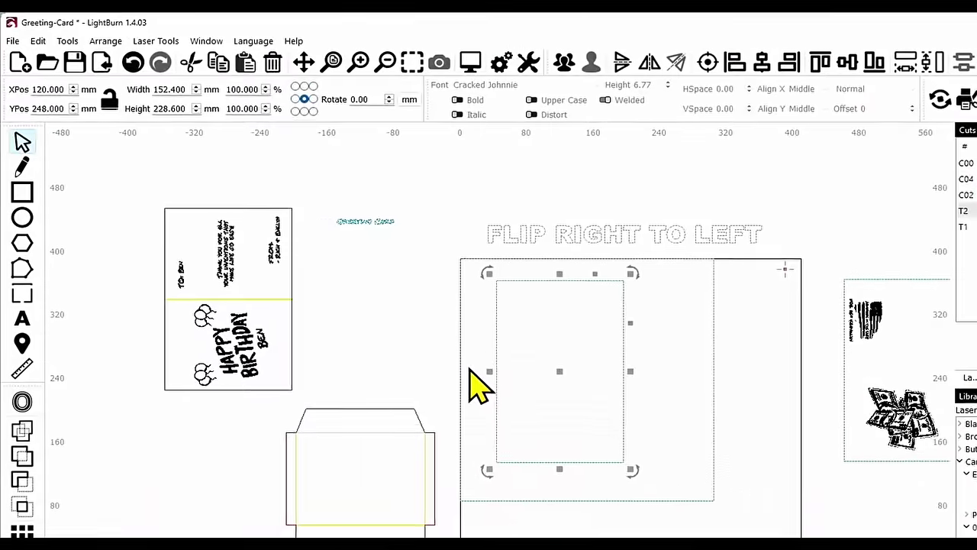
drag(559, 371, 572, 382)
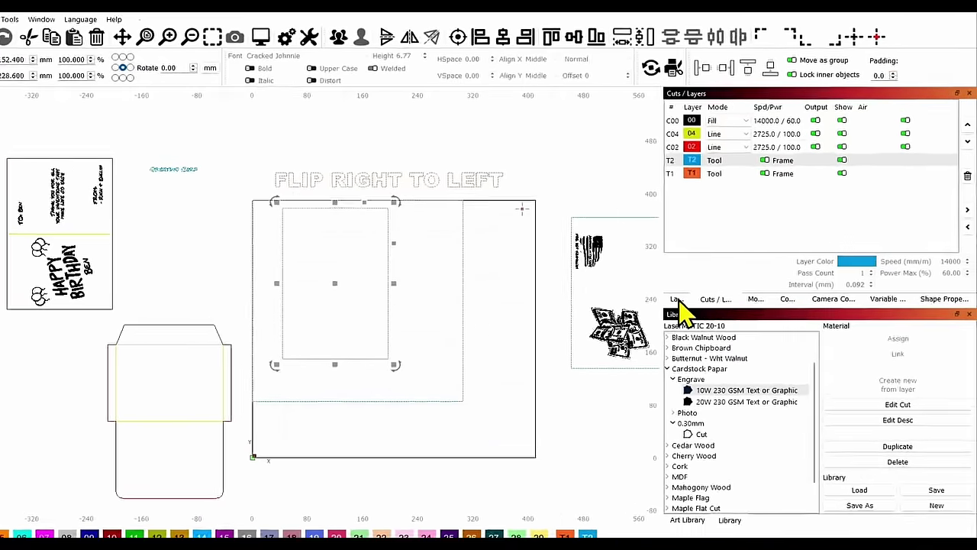
click(712, 280)
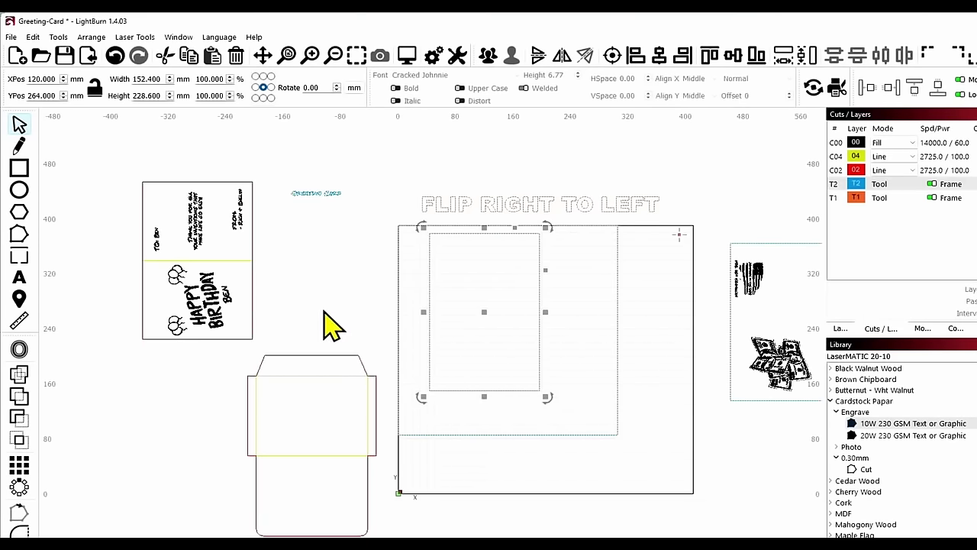
Step: Place a copy of the Happy Birthday front design with its balloons in the frame's lower half, at about X 123, Y 211 mm
scroll(458, 316, up, 1)
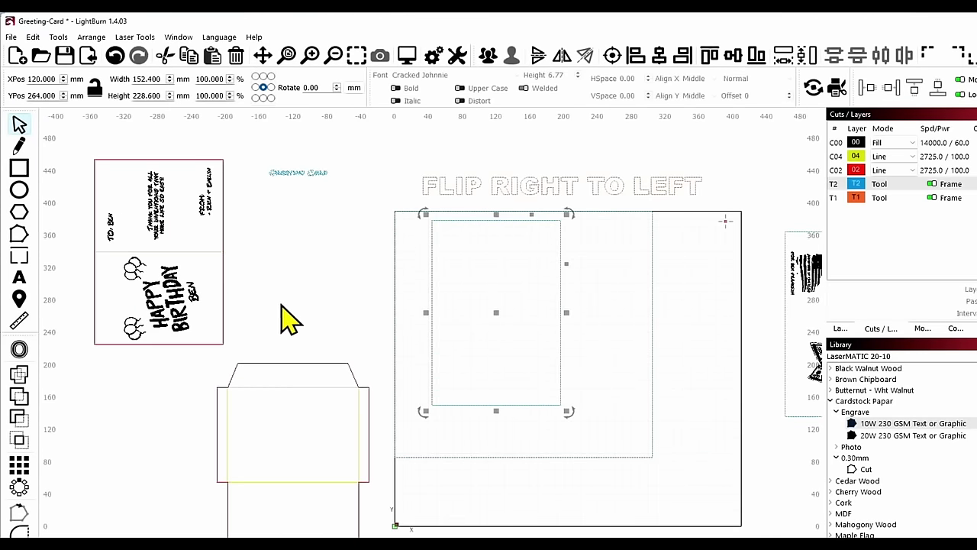
click(164, 297)
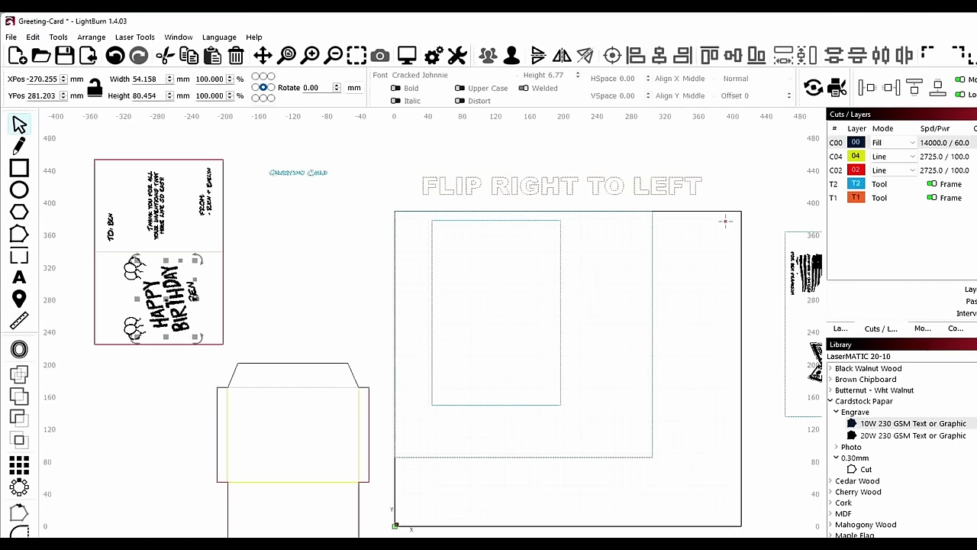
click(212, 317)
drag(205, 330, 112, 267)
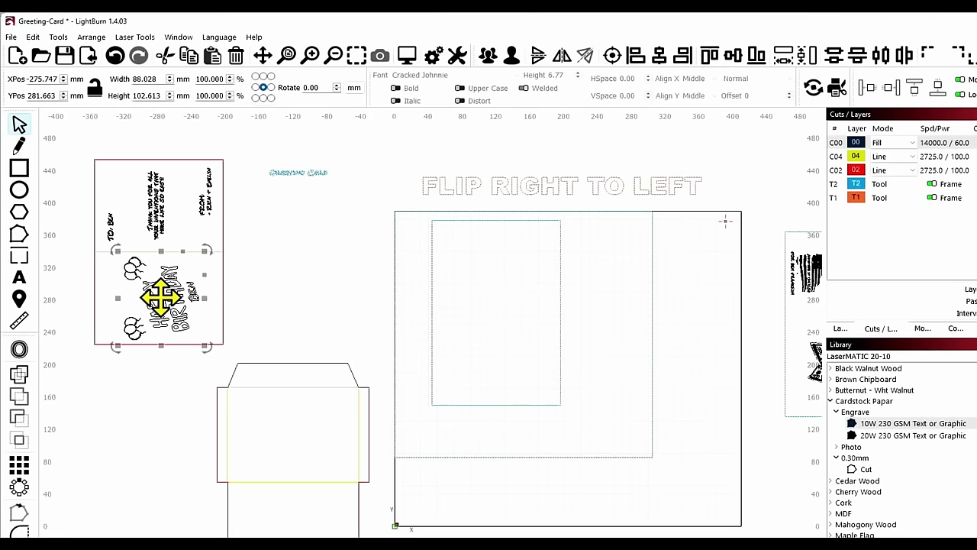
drag(157, 294, 501, 365)
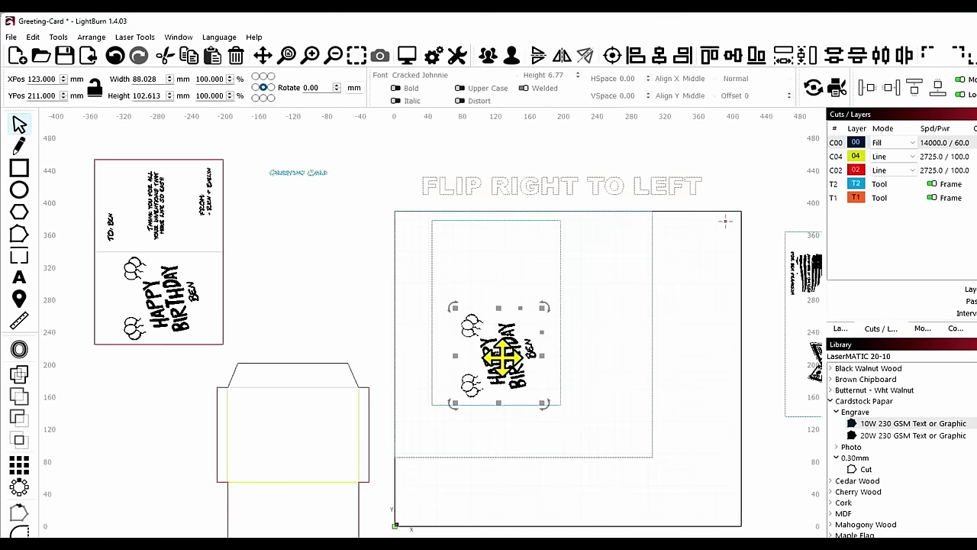
Step: Move the thank-you message with its to and from lines into the frame's upper half, at about X 120, Y 327 mm
click(111, 205)
drag(111, 204, 501, 267)
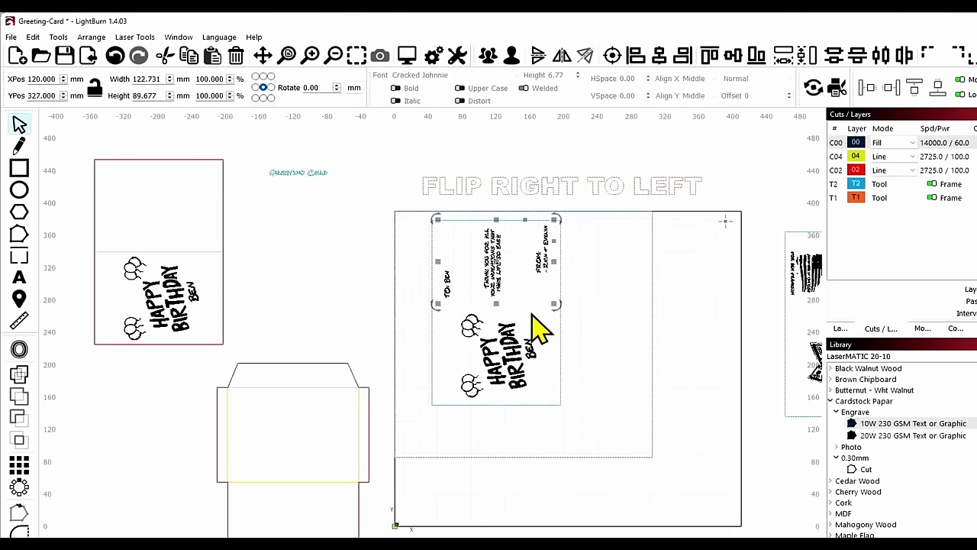
scroll(539, 316, up, 3)
scroll(477, 275, up, 1)
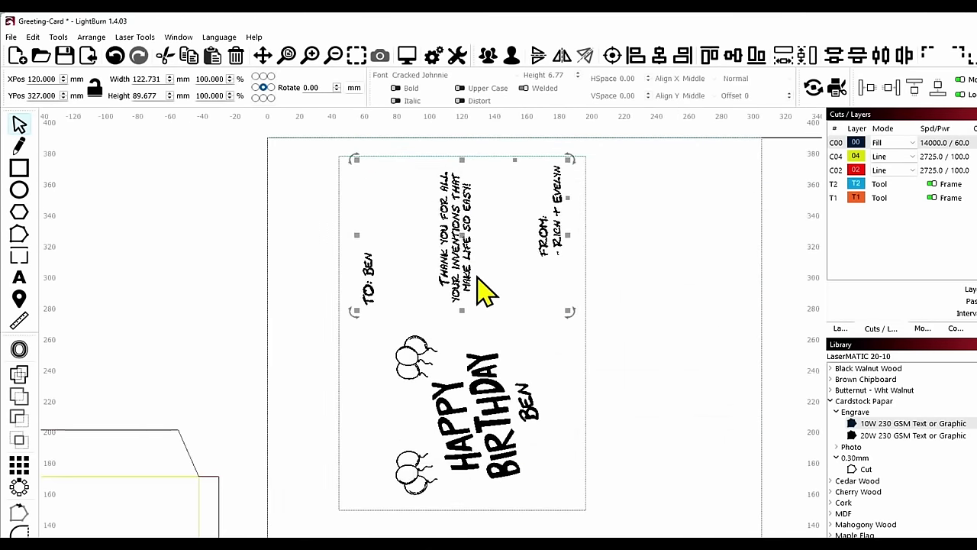
Step: Duplicate the card frame in place and undo a trial move of the duplicate
click(580, 341)
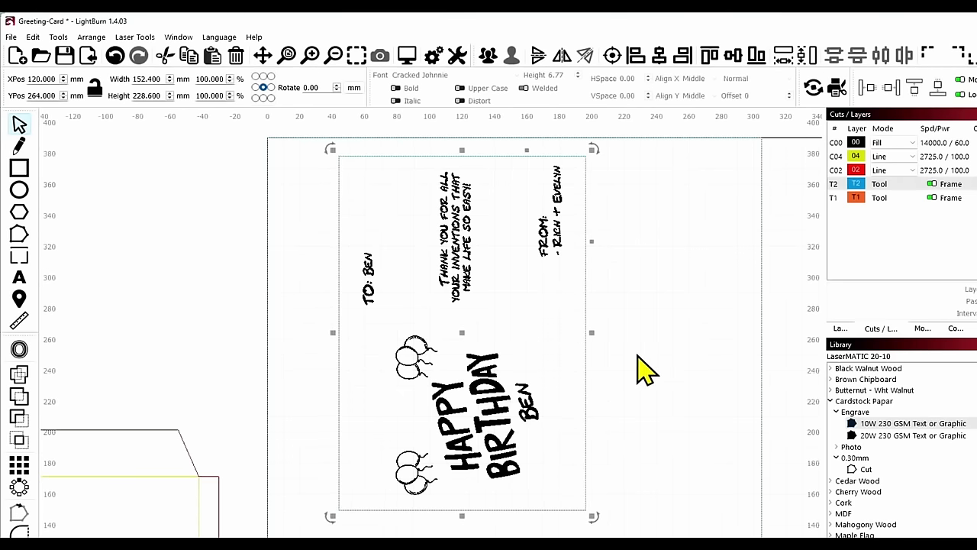
key(ctrl+d)
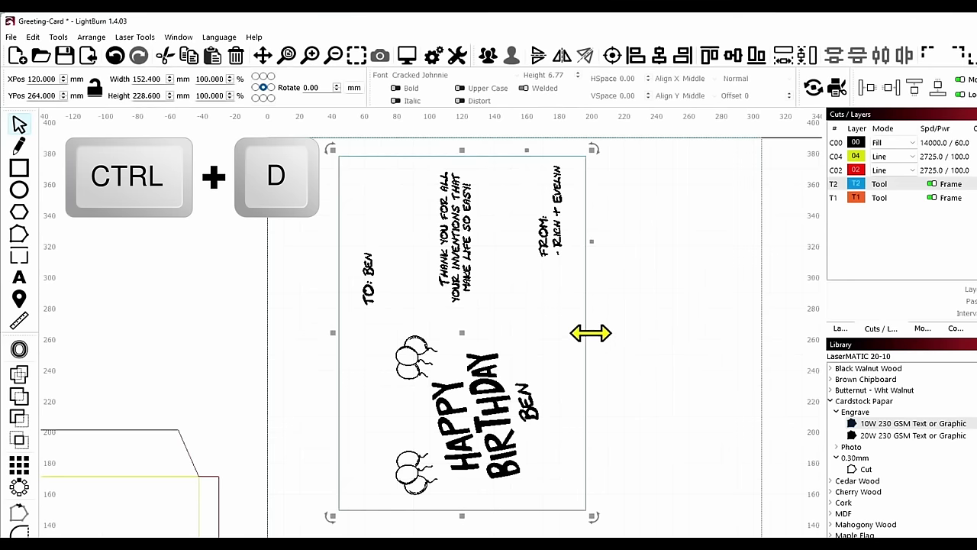
drag(461, 334, 561, 347)
click(116, 57)
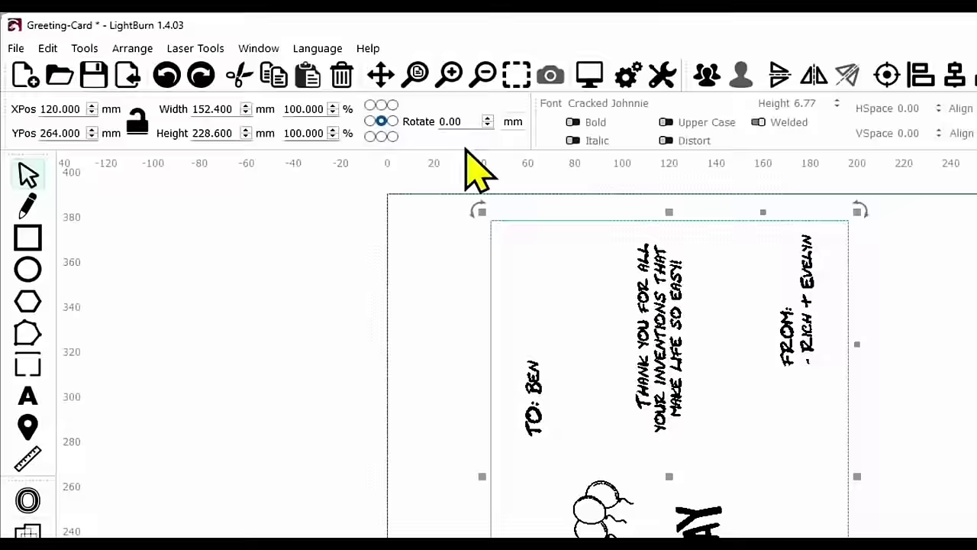
Step: Switch the units to inches and halve the duplicated frame's height to 4.5 in
click(513, 121)
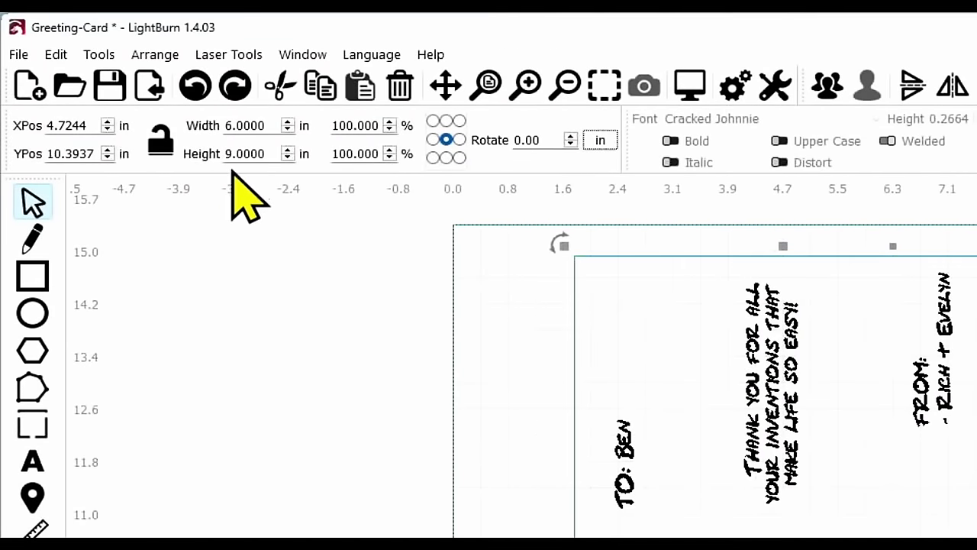
click(267, 153)
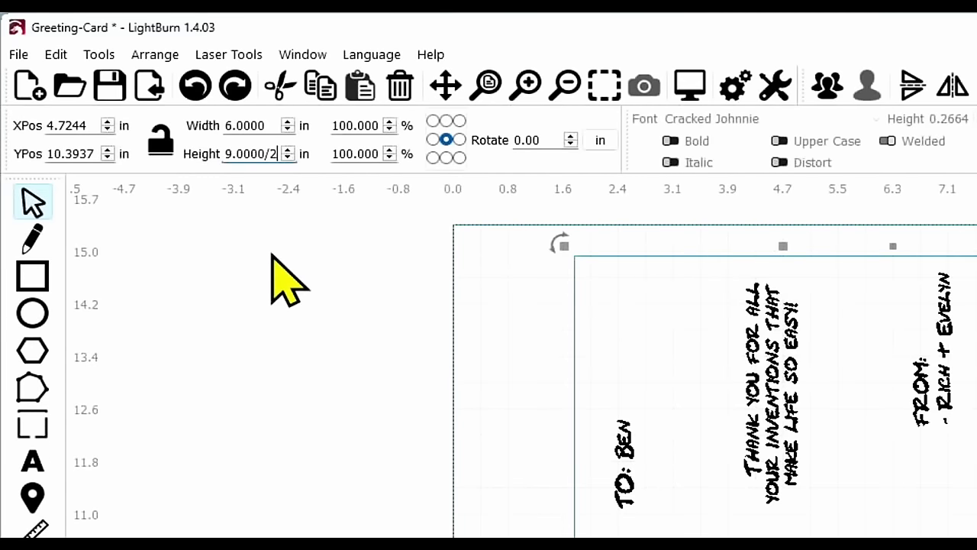
text(/2)
key(Return)
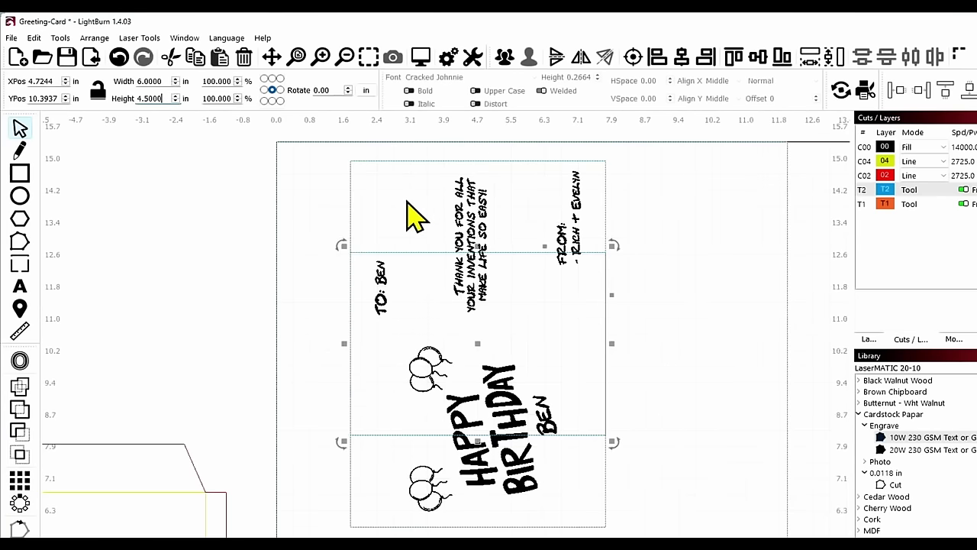
Step: Align the half-height frame with the top edge of the full card frame
key(shift)
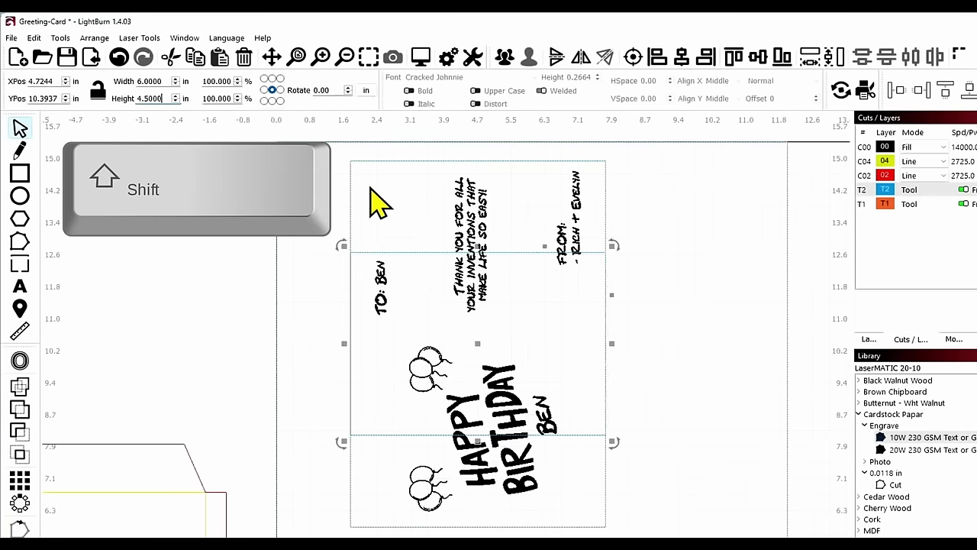
shift+click(339, 191)
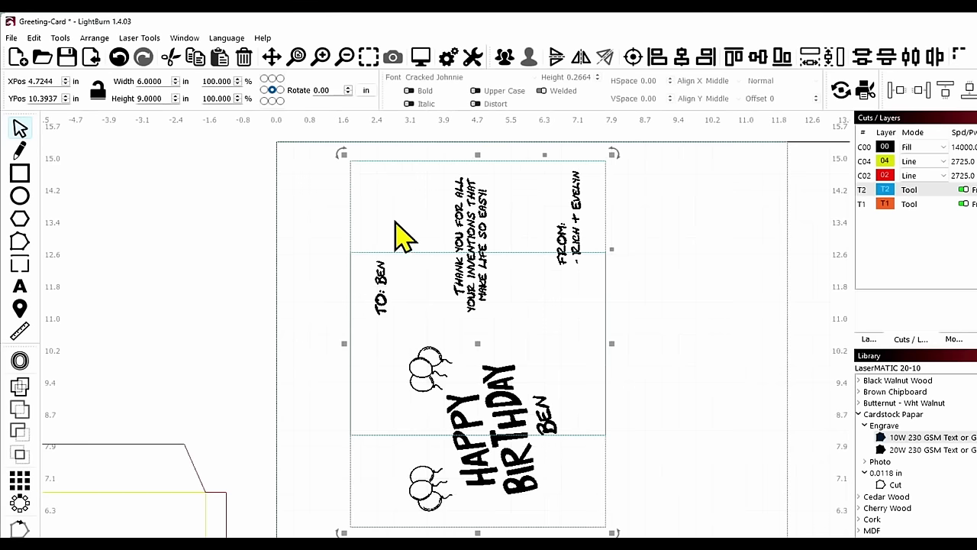
click(735, 69)
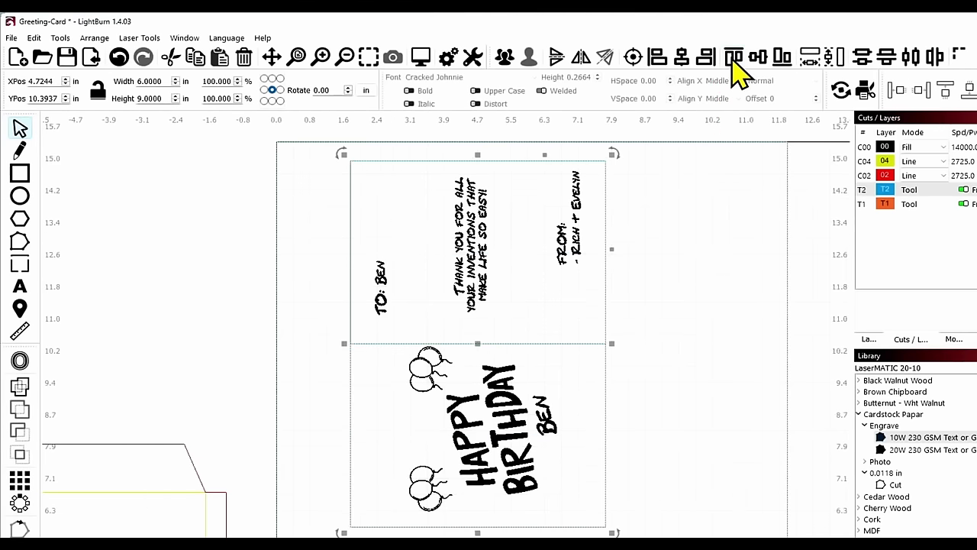
click(670, 392)
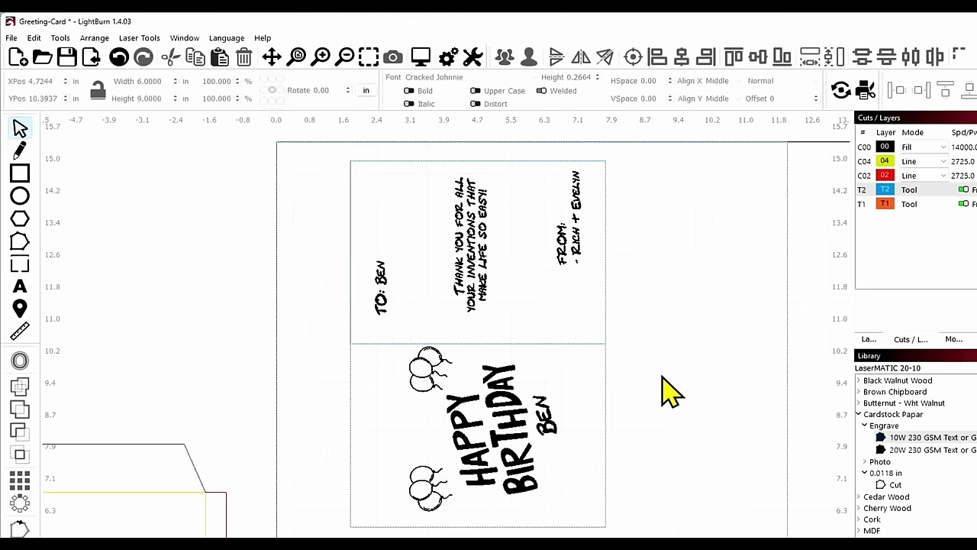
Step: Move the complete birthday artwork with the balloons to the centre of the card's lower half, at about X 4.85, Y 8.14 in
drag(583, 405, 569, 389)
scroll(563, 374, up, 2)
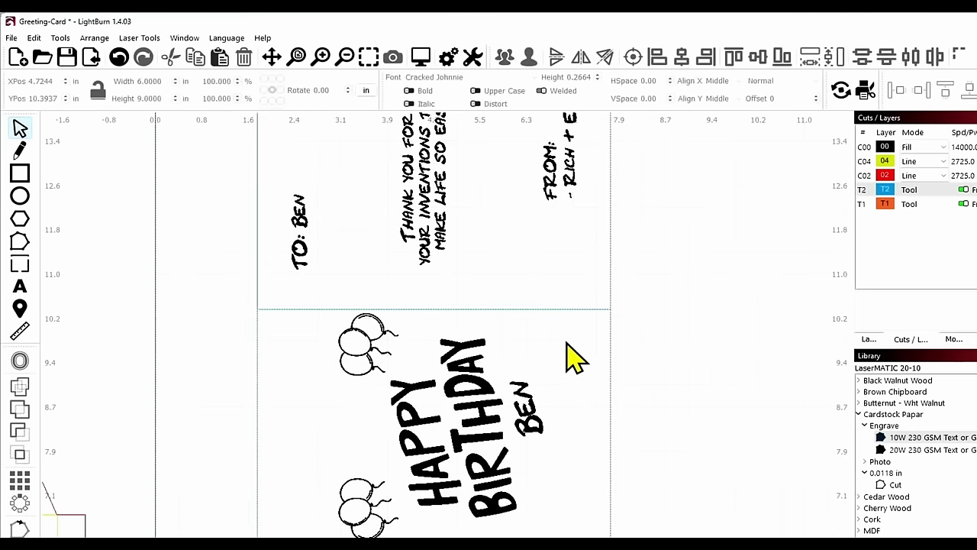
drag(566, 343, 628, 283)
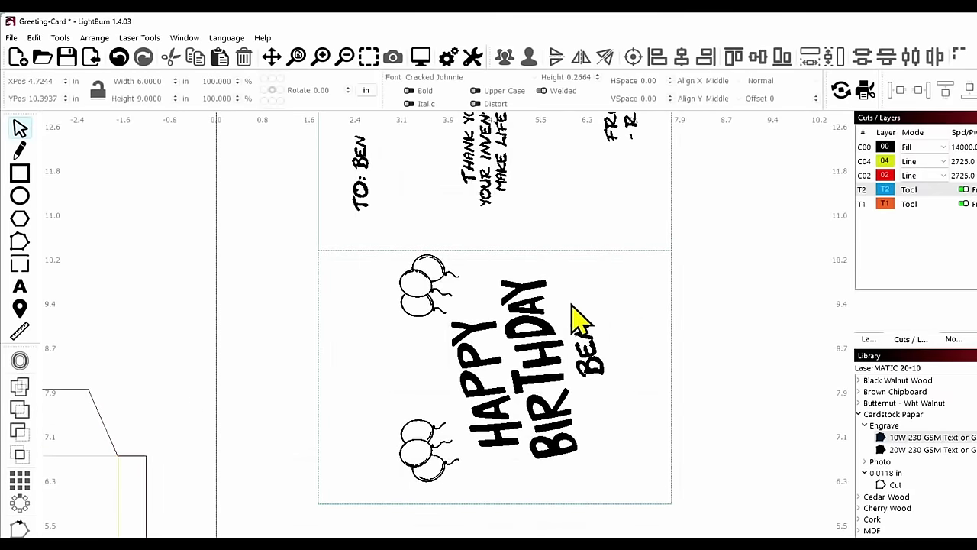
drag(608, 482, 373, 296)
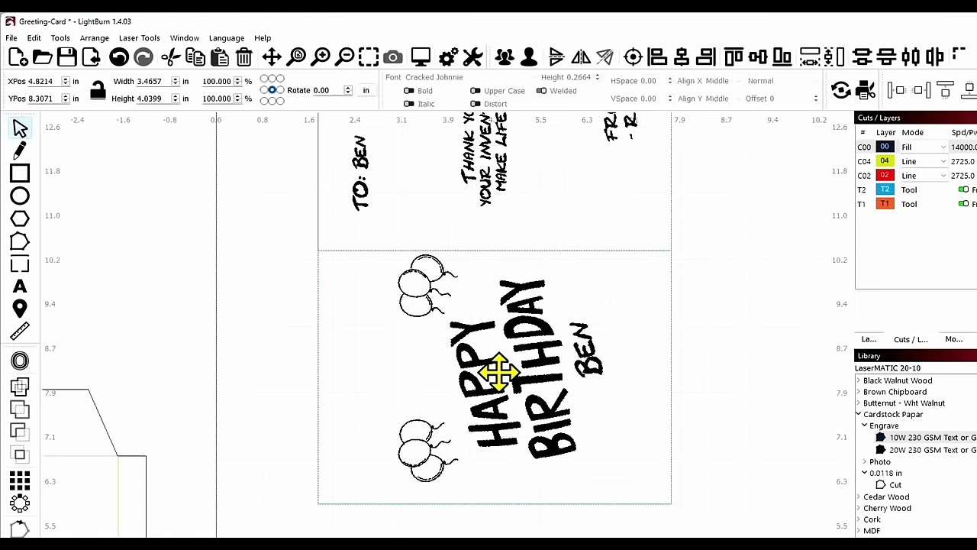
drag(501, 371, 502, 381)
Step: Move the "From" signature lines closer to the upper-right corner of the card's upper half
scroll(741, 290, up, 1)
drag(742, 290, 723, 463)
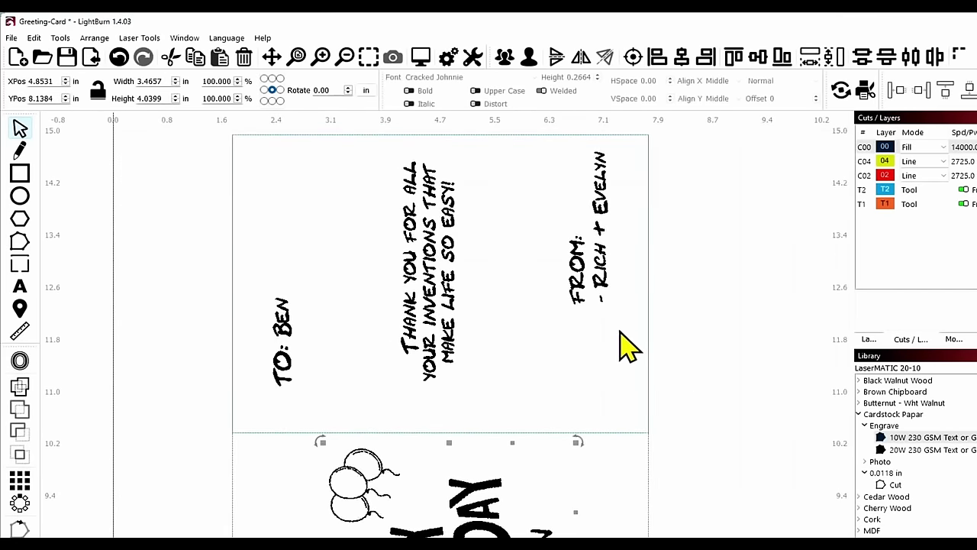
drag(558, 275, 558, 275)
drag(591, 239, 606, 220)
Step: Centre the thank-you message vertically on the half-height frame
drag(425, 359, 370, 195)
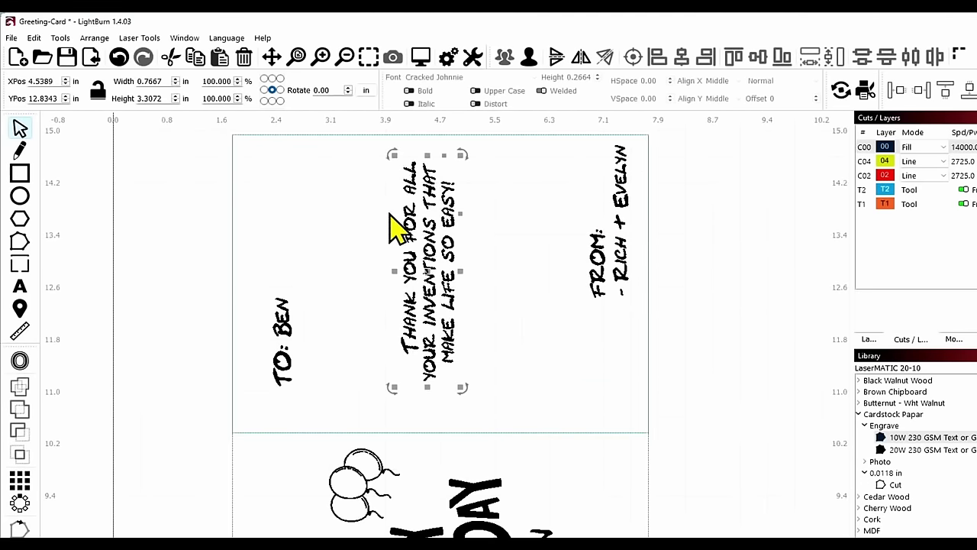
click(555, 432)
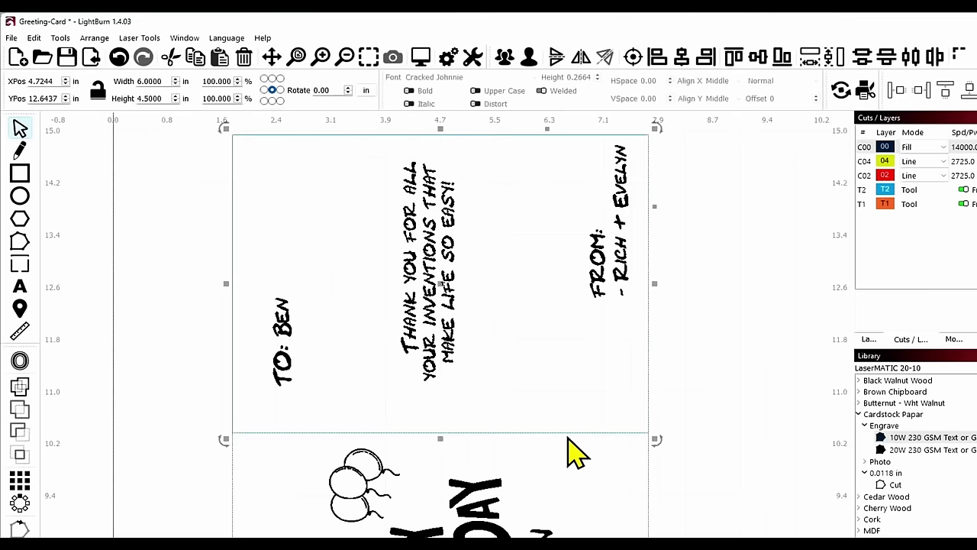
click(762, 63)
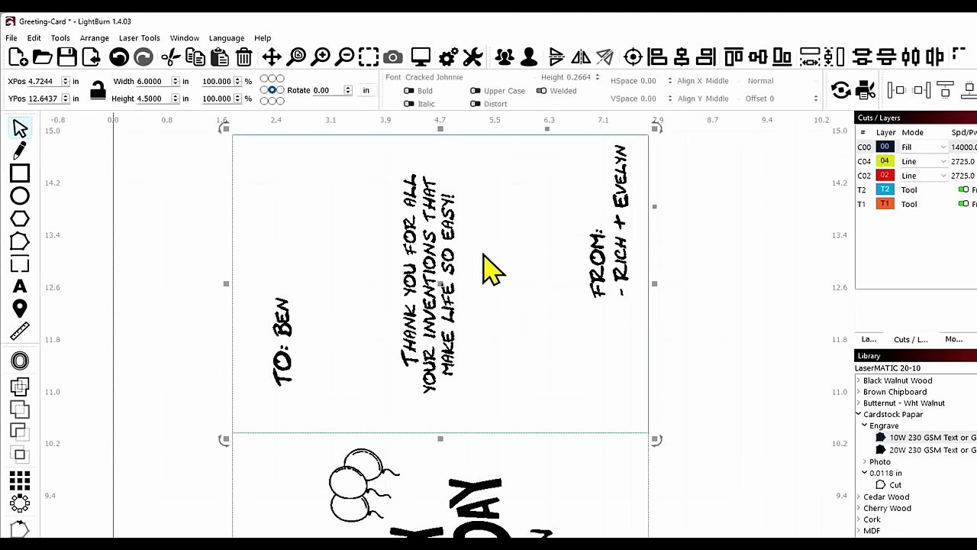
click(506, 288)
Step: Move the "To" line closer to the lower-left corner of the card's upper half, at about X 2.32, Y 11.37 in
click(272, 327)
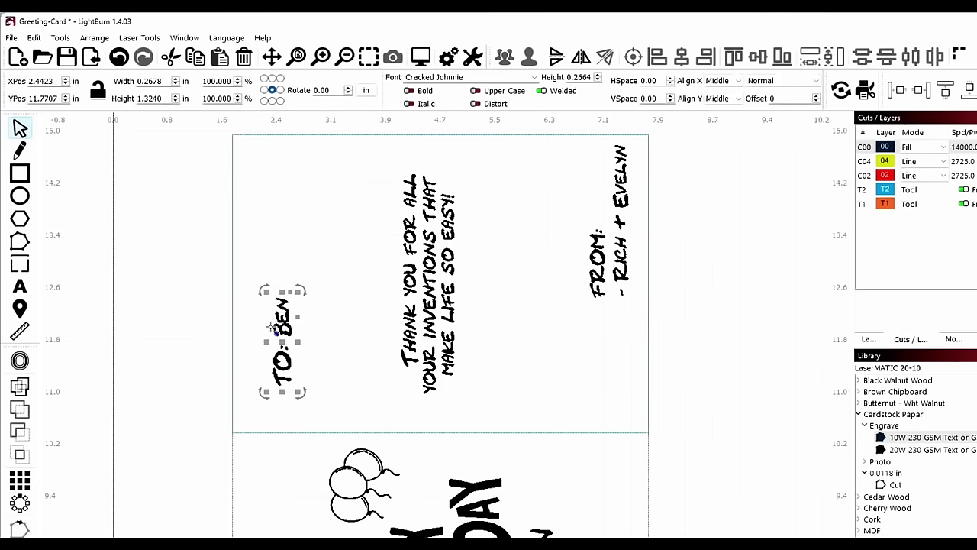
drag(285, 343, 276, 371)
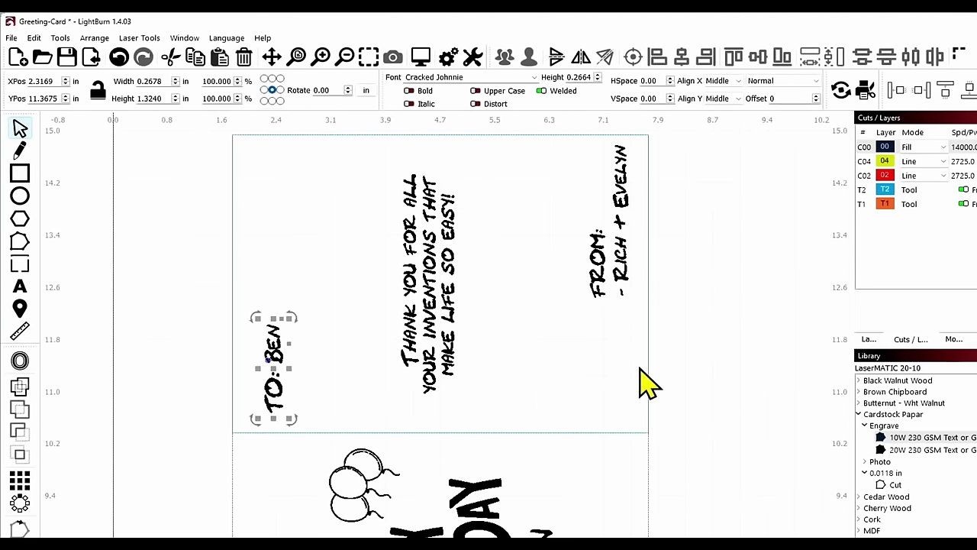
click(704, 377)
Step: Delete the half-height guide frame, keeping the full 6 × 9 in card frame
scroll(551, 373, down, 1)
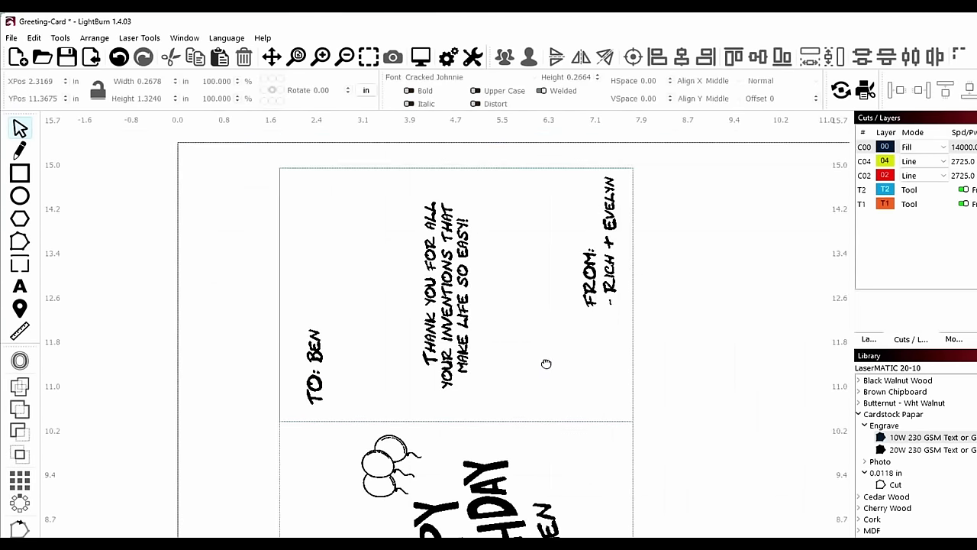
drag(546, 363, 520, 323)
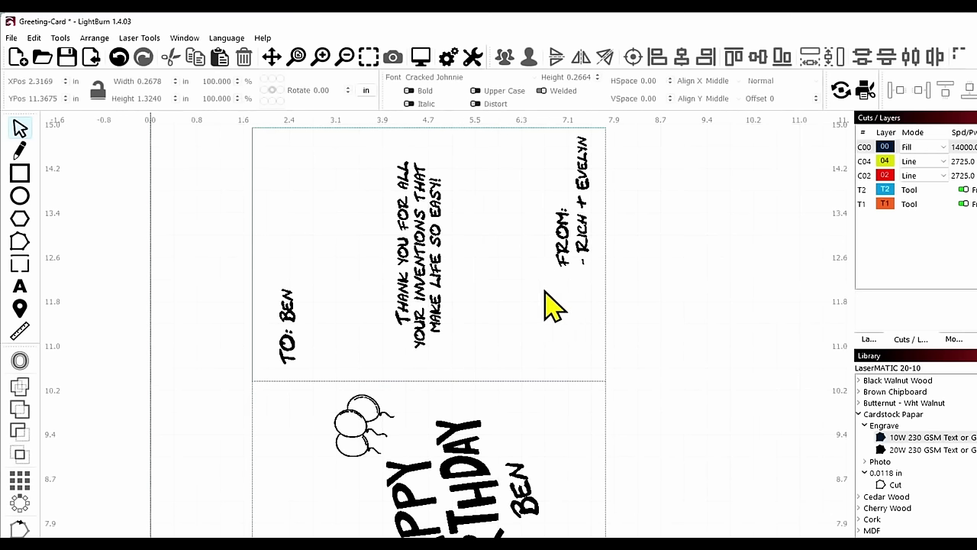
scroll(553, 306, down, 3)
scroll(641, 324, down, 1)
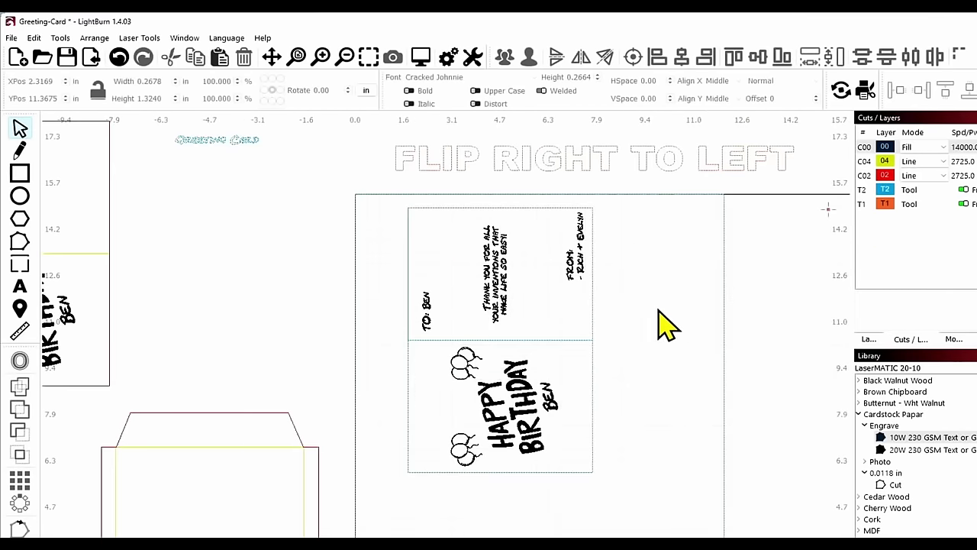
drag(665, 305, 588, 313)
scroll(481, 324, up, 1)
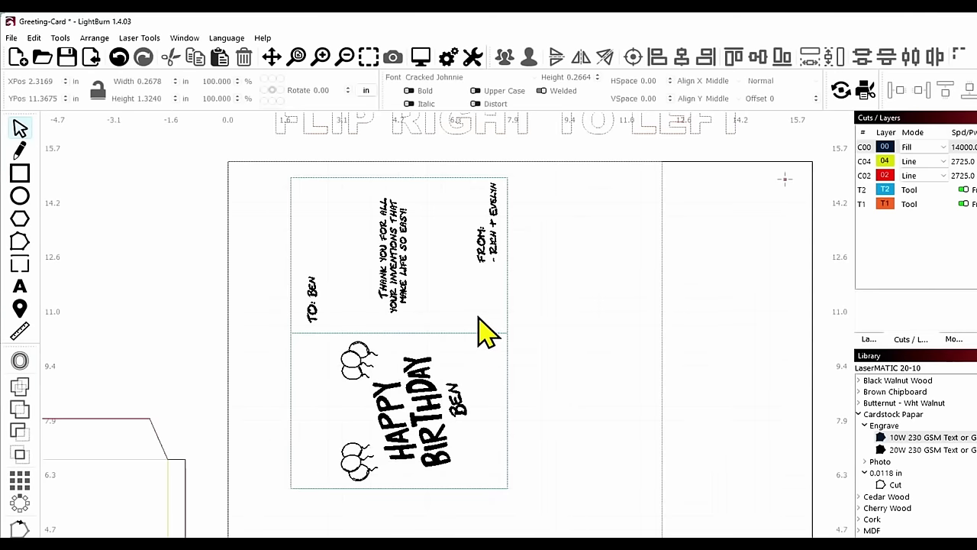
click(443, 333)
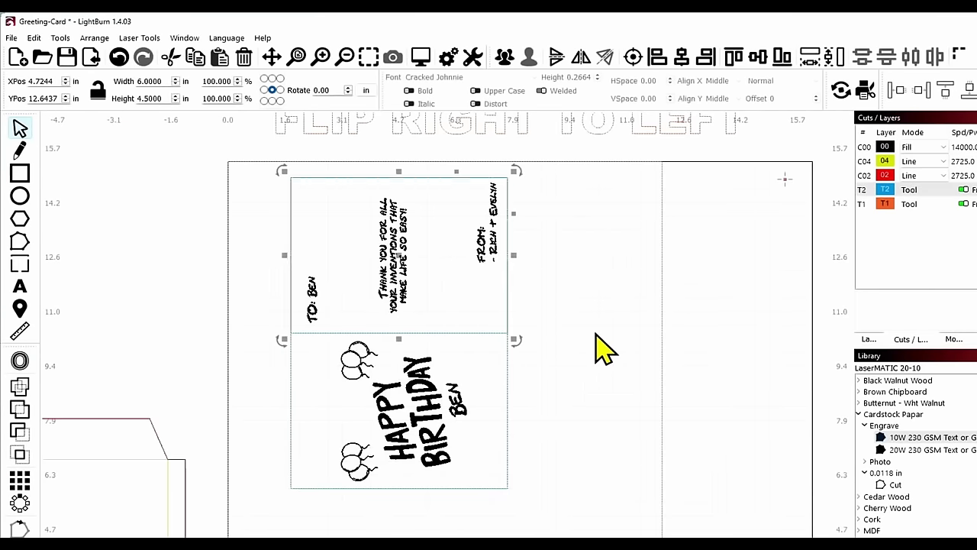
key(Escape)
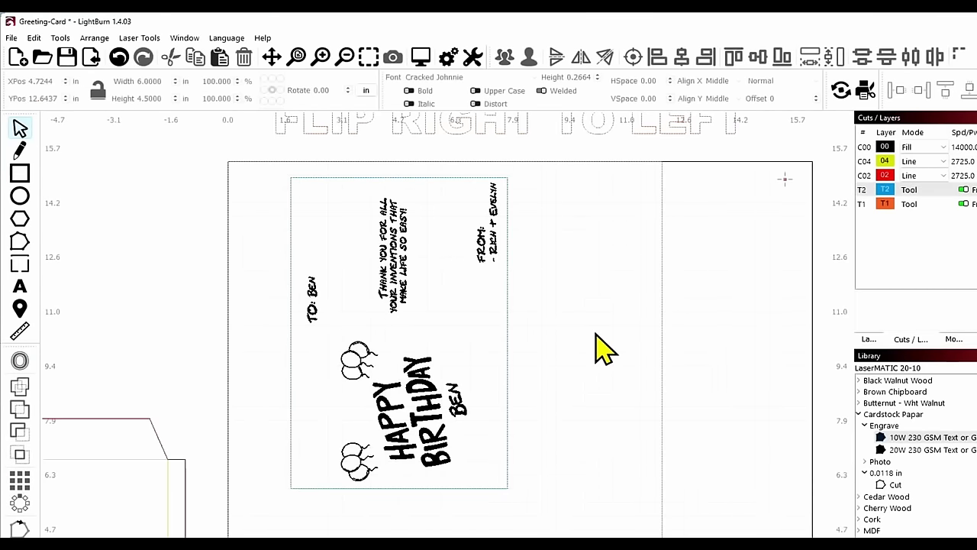
Step: Assign the 6 × 9 in card frame to the red line layer 02
scroll(563, 360, down, 1)
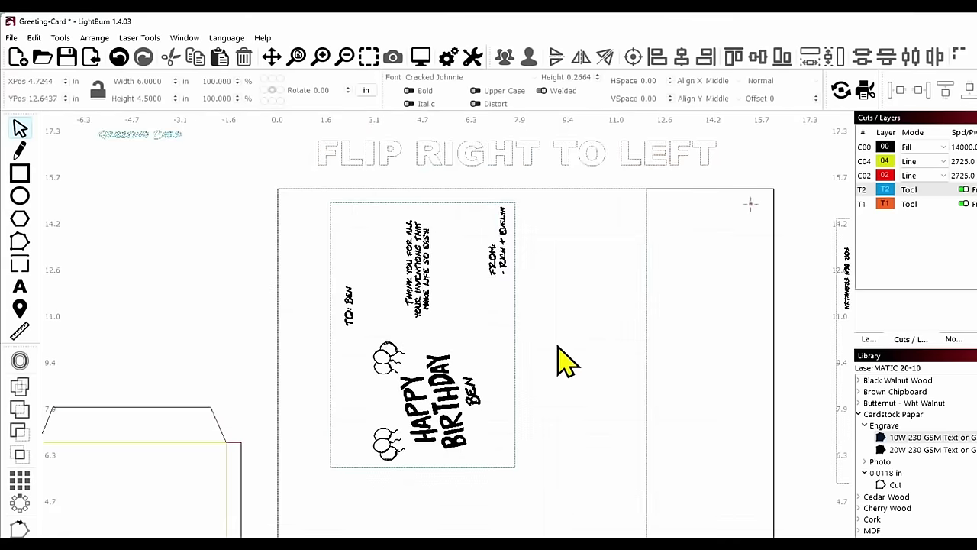
scroll(563, 360, down, 1)
drag(573, 360, 573, 331)
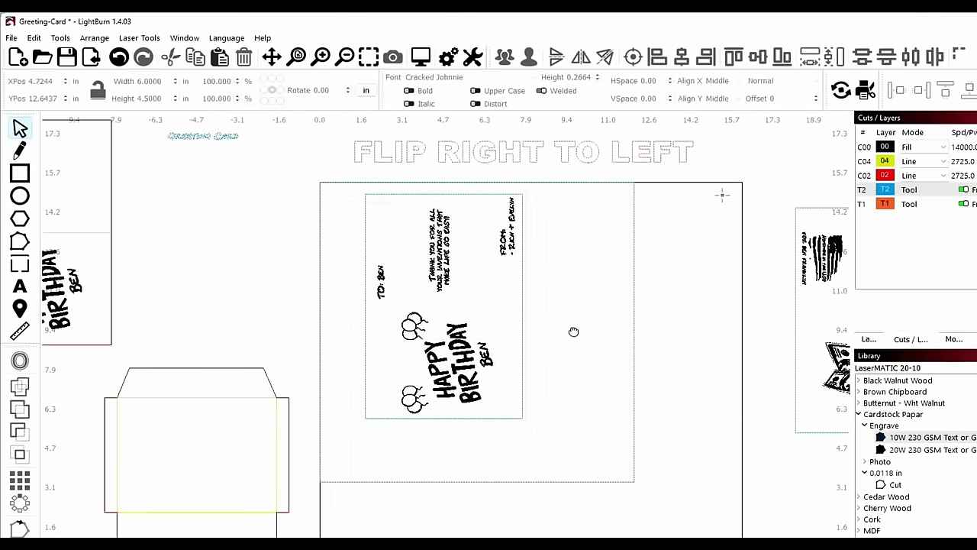
click(523, 305)
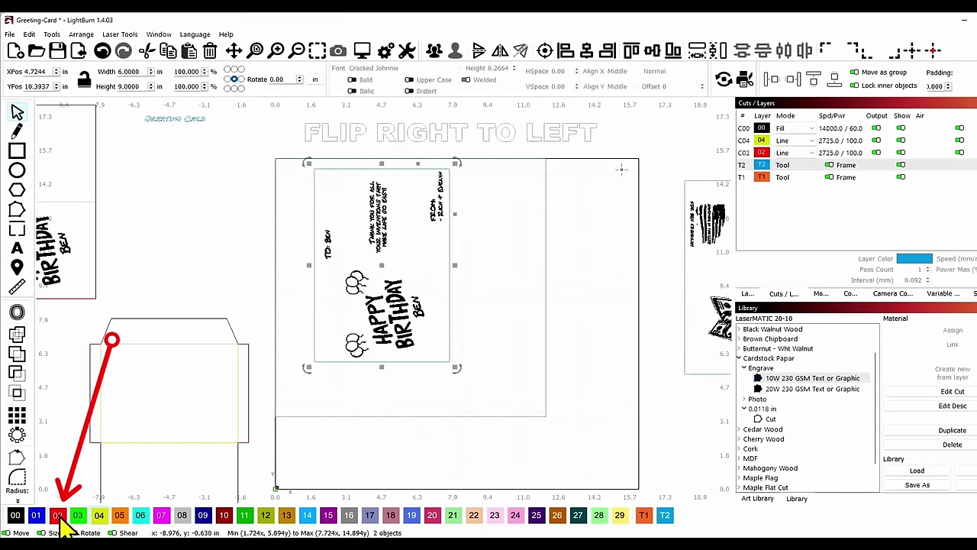
click(59, 517)
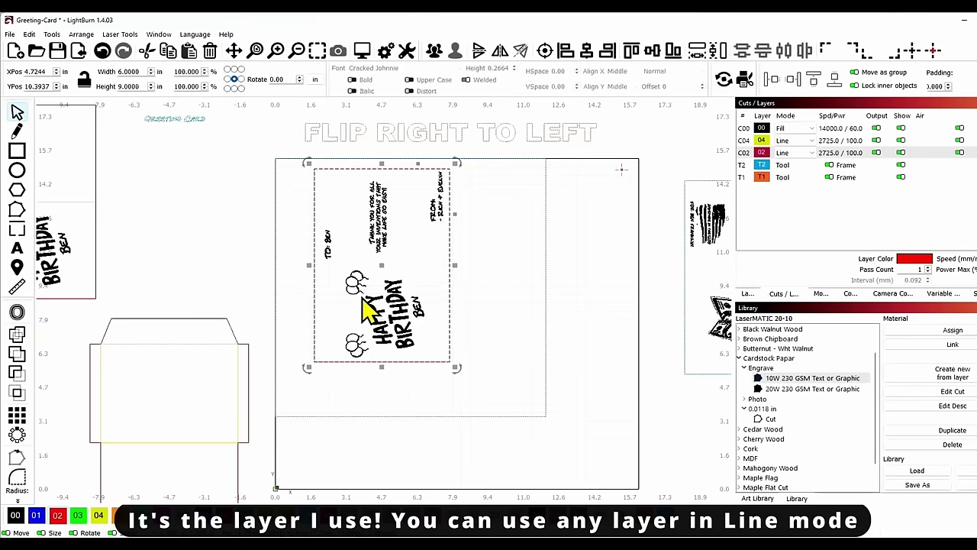
scroll(363, 300, up, 2)
click(532, 294)
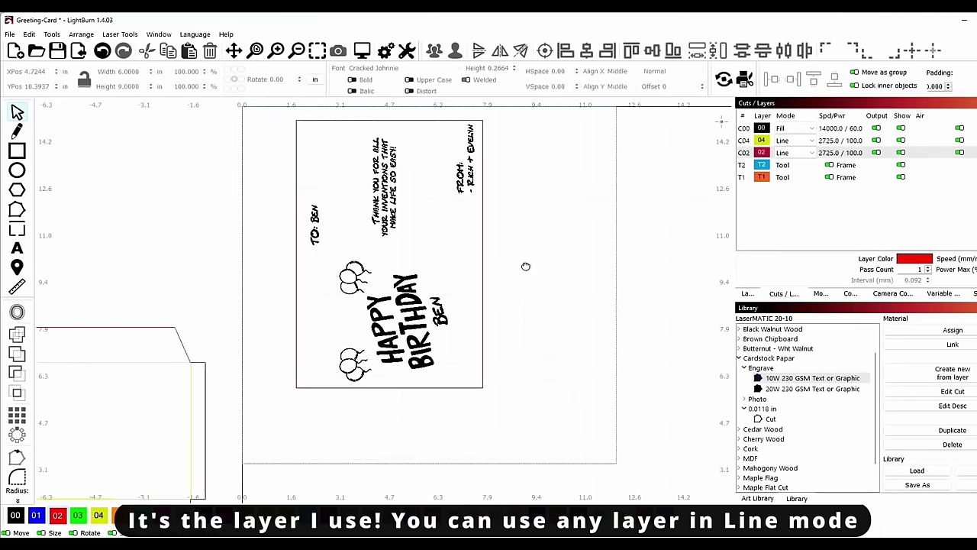
Step: Draw a horizontal line about 7.13 in long across the card's middle, overshooting both side edges
drag(525, 266, 521, 286)
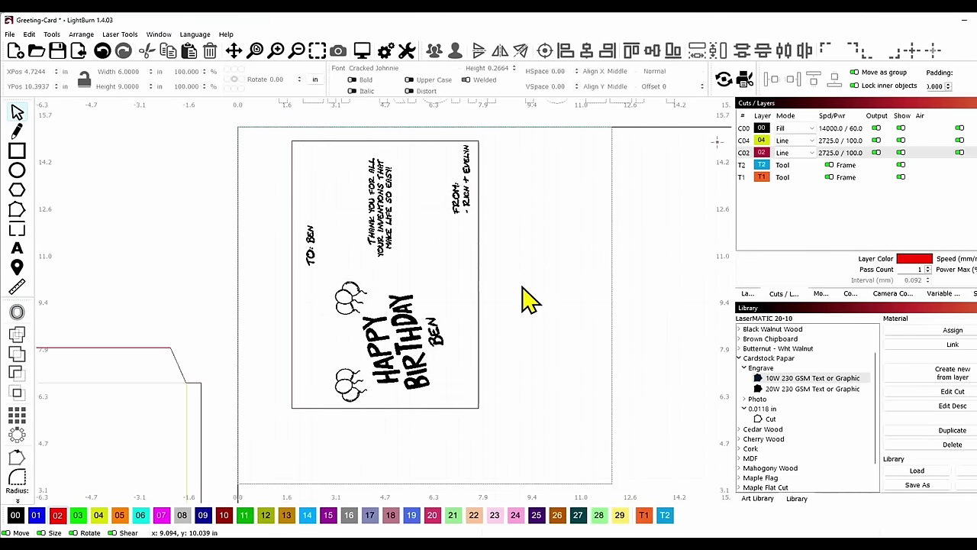
scroll(401, 292, up, 1)
scroll(399, 279, up, 1)
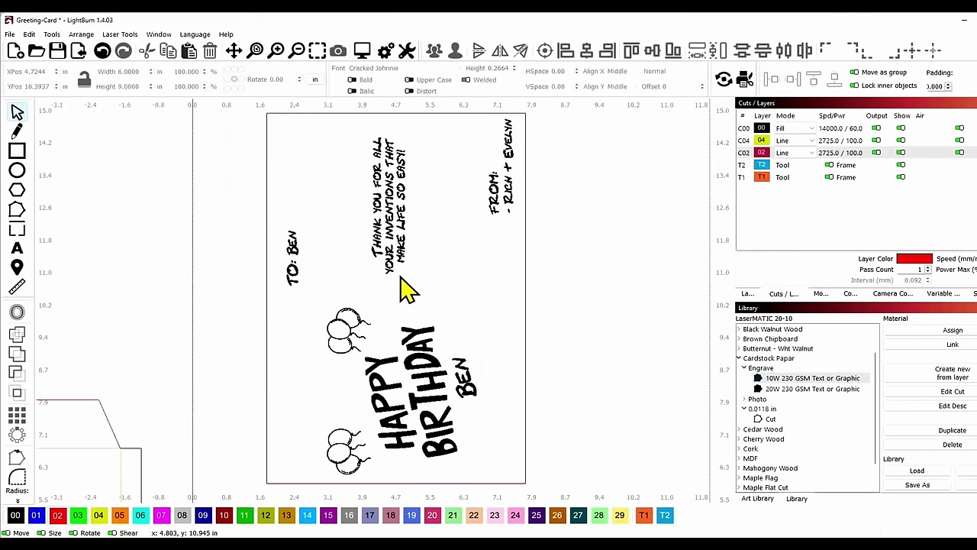
click(18, 132)
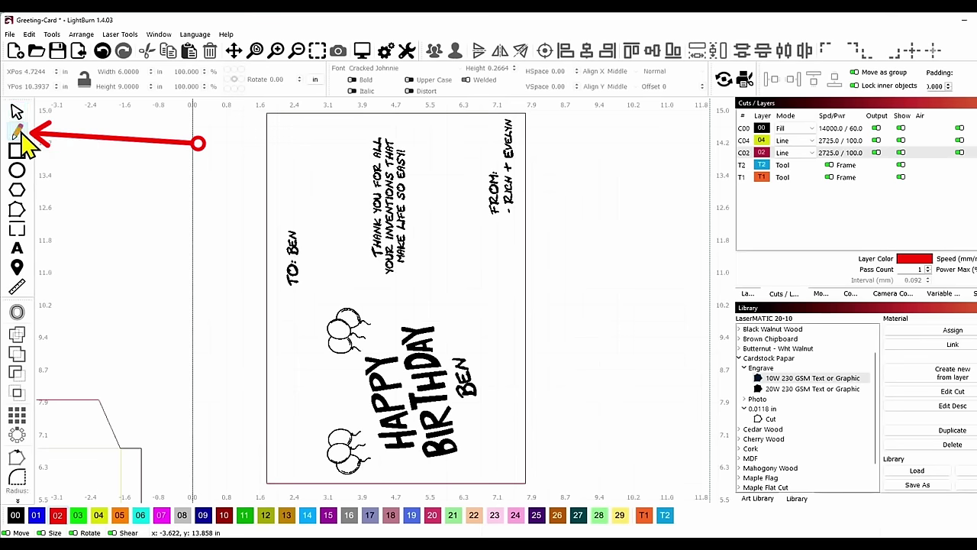
click(259, 296)
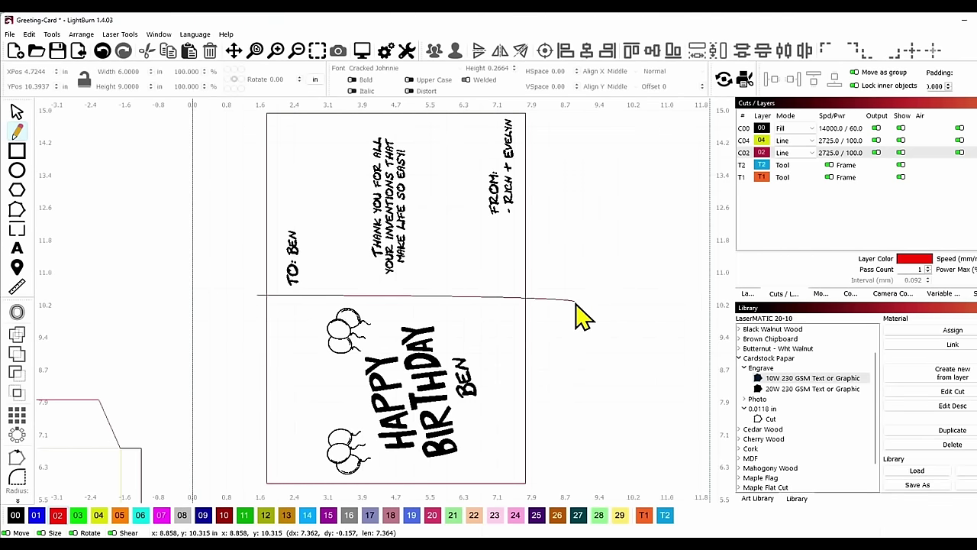
mouse_move(574, 296)
mouse_down()
mouse_move(578, 373)
mouse_move(565, 308)
mouse_up()
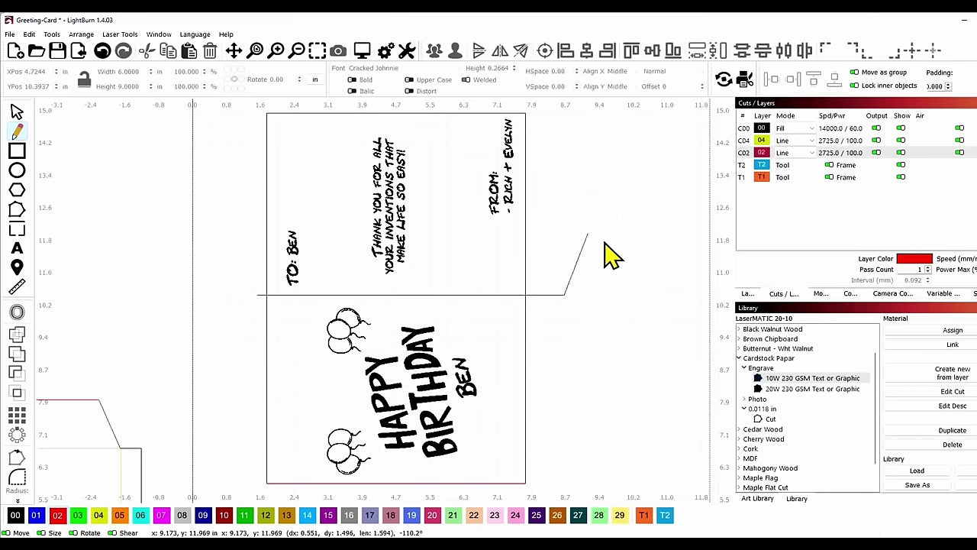
key(Escape)
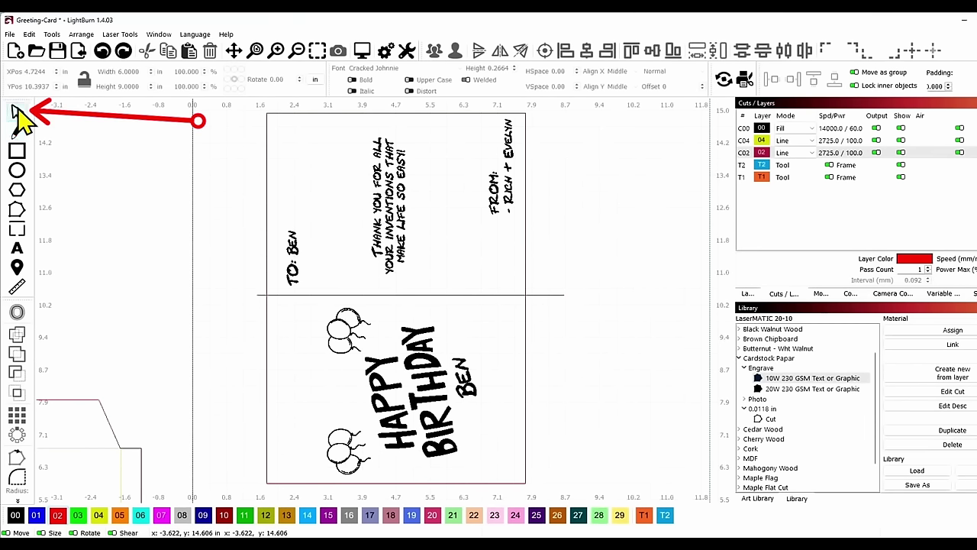
Step: Shorten the middle line's right end to the card's right edge, making the line about 6.23 in wide
click(445, 295)
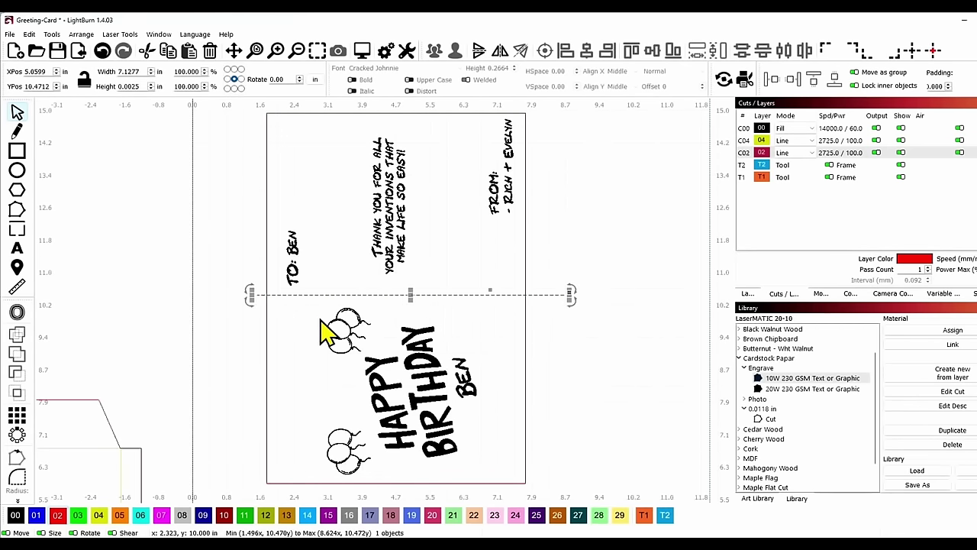
scroll(513, 329, up, 2)
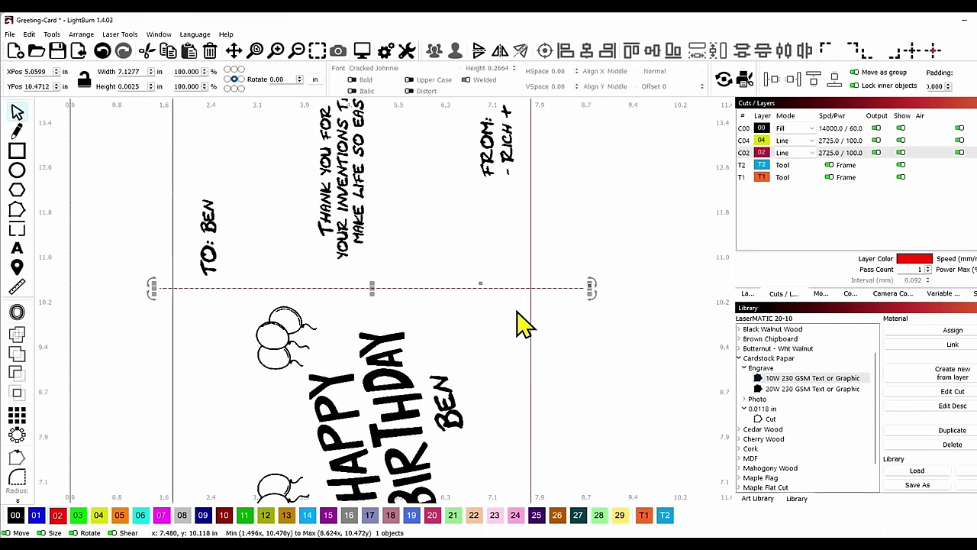
scroll(518, 322, up, 1)
scroll(603, 297, up, 5)
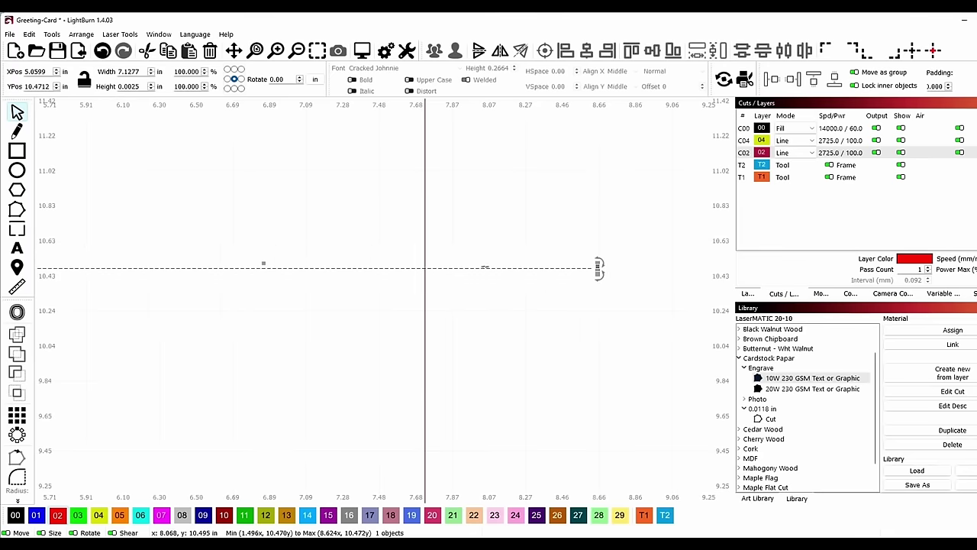
scroll(596, 274, up, 4)
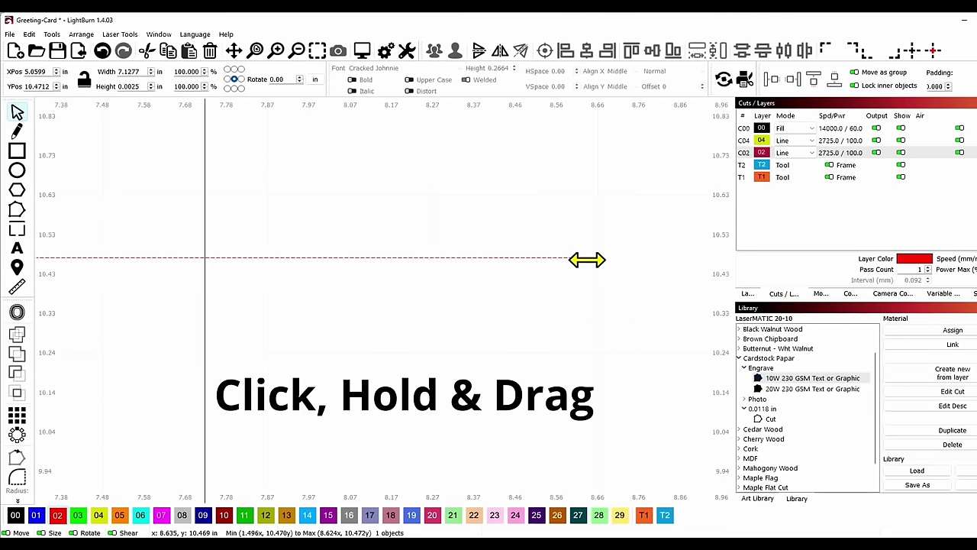
drag(557, 260, 199, 309)
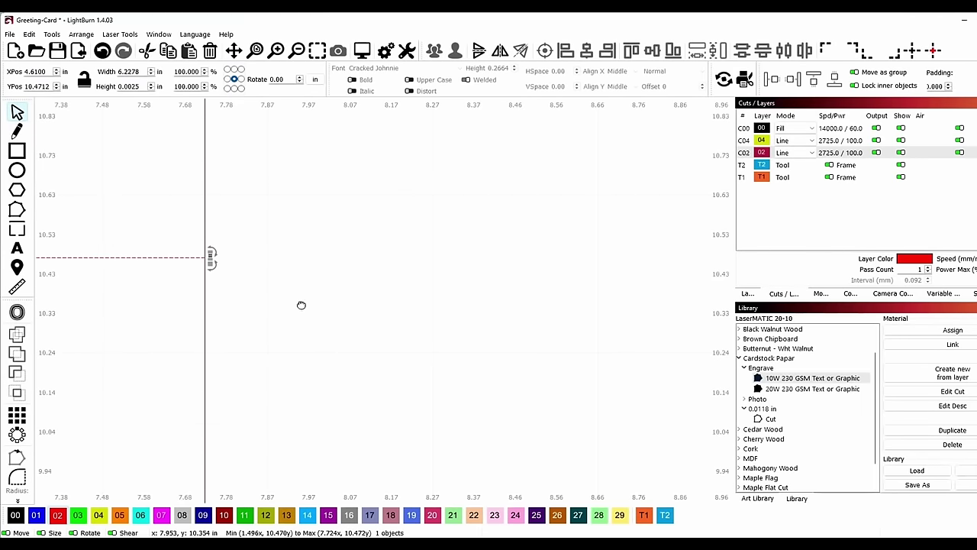
Step: Shorten the middle line's left end to the card's left edge, making the line about 5.99 in wide
scroll(300, 306, down, 8)
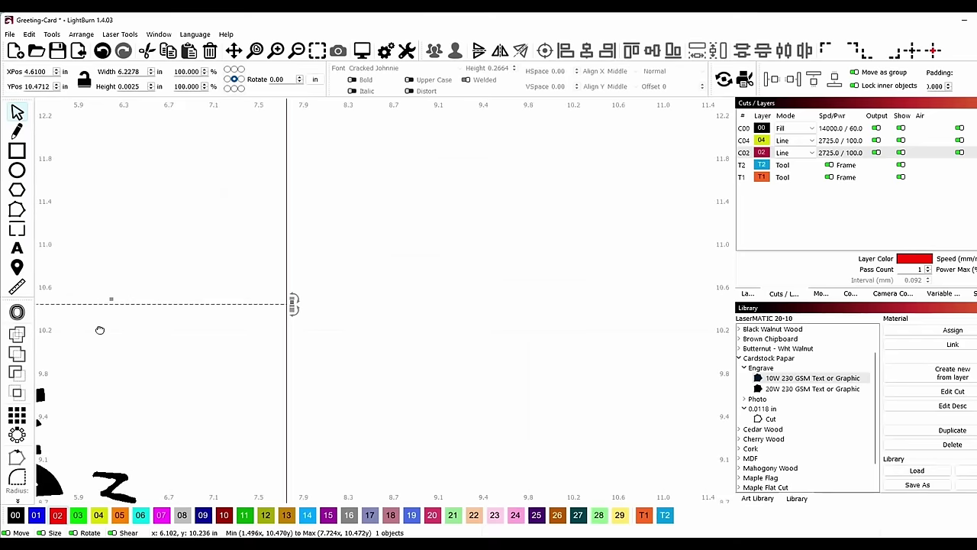
drag(100, 329, 458, 319)
drag(260, 320, 467, 320)
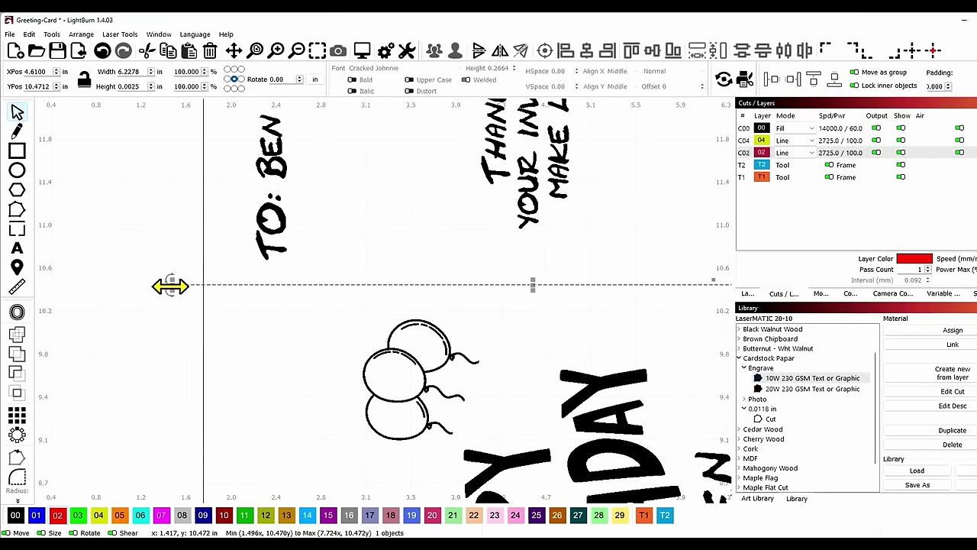
drag(169, 301, 165, 342)
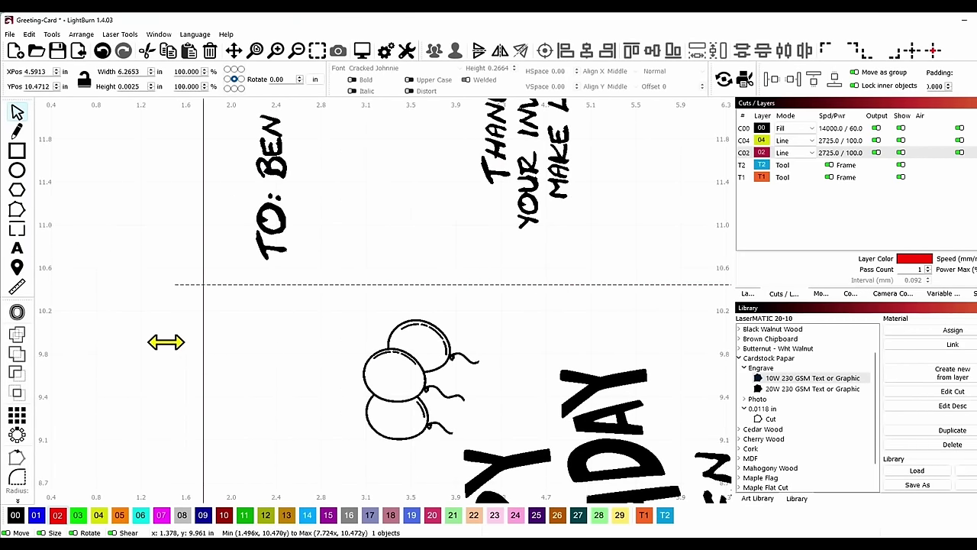
drag(240, 344, 199, 344)
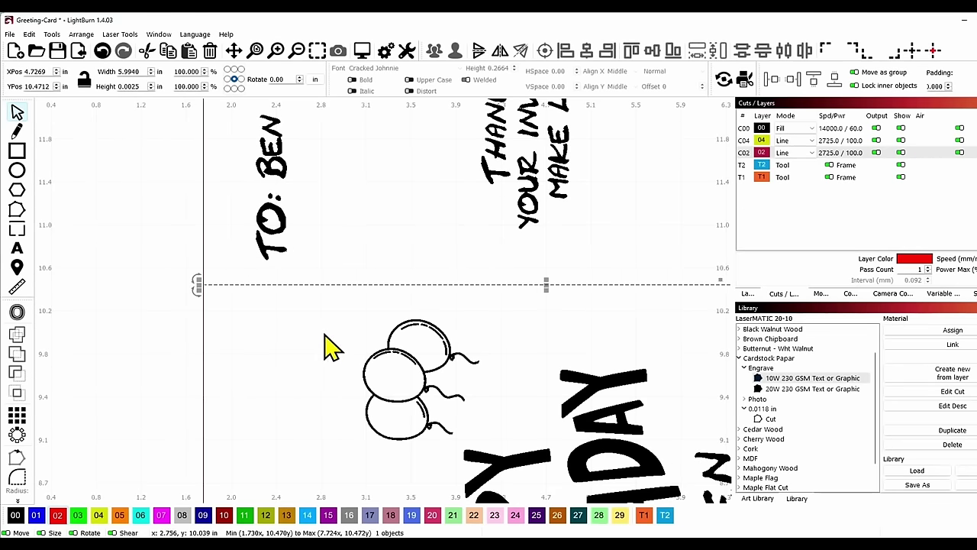
Step: Assign the card's middle fold line to the green line layer 03
scroll(316, 338, down, 3)
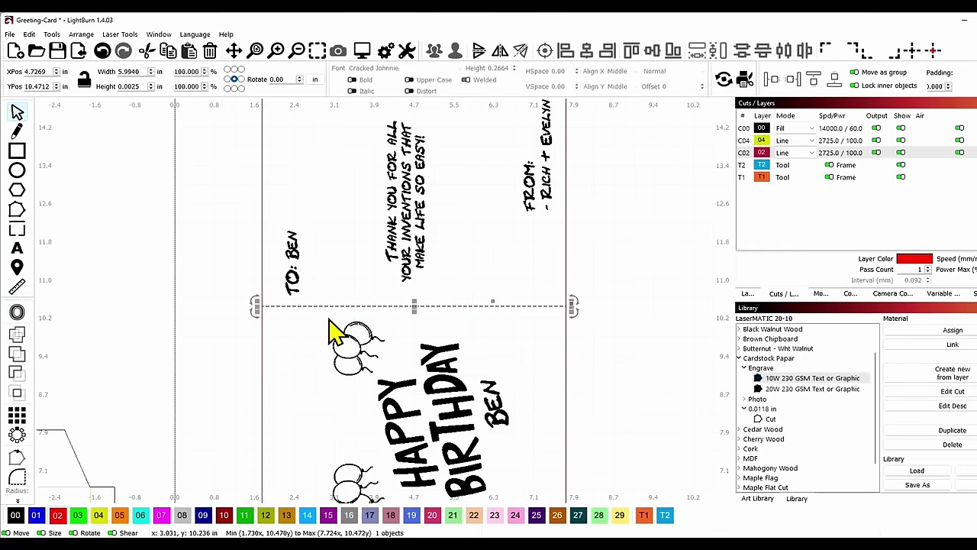
click(80, 517)
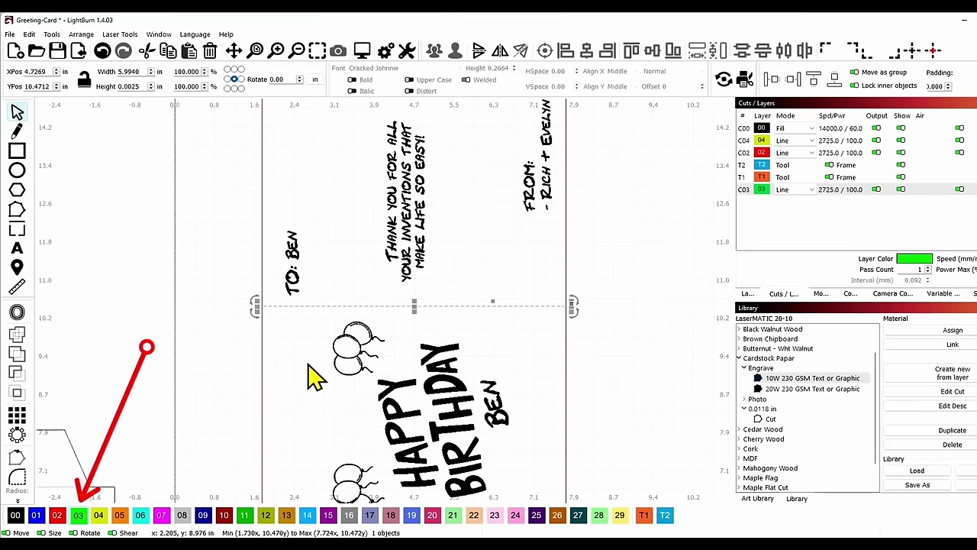
click(631, 360)
scroll(622, 334, down, 2)
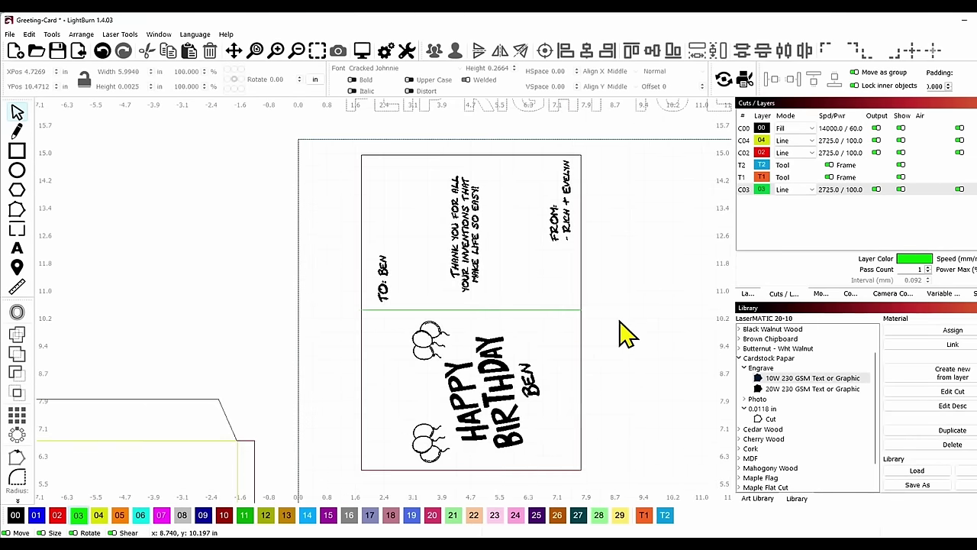
drag(631, 297, 547, 275)
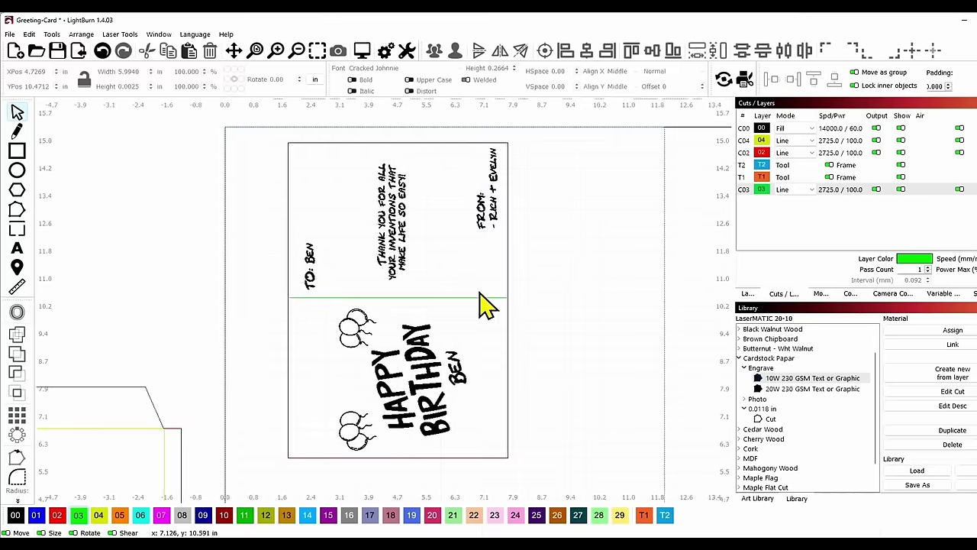
Step: Set green layer 03 to Perforation Mode with 2.00 mm cut and 3.00 mm skip, and preview the dashed fold line
double_click(746, 191)
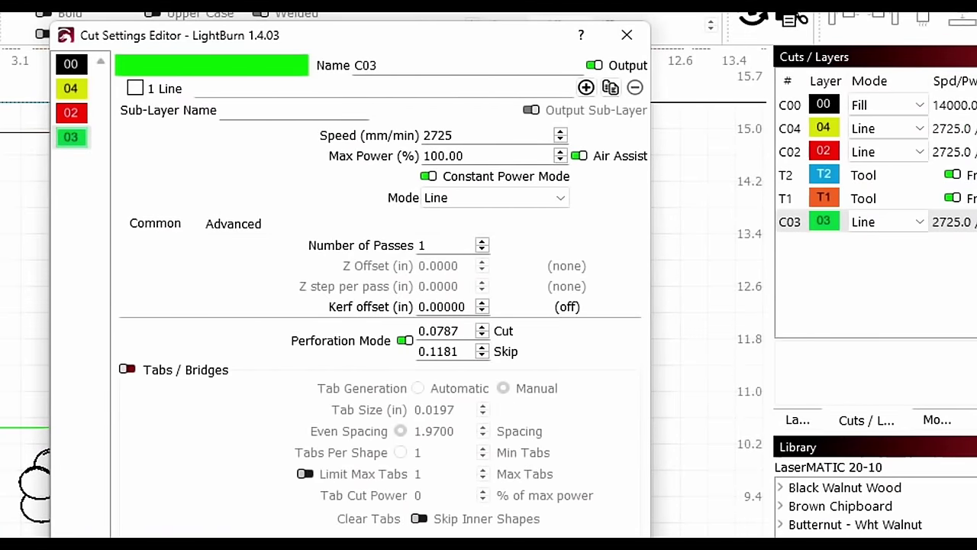
key(Escape)
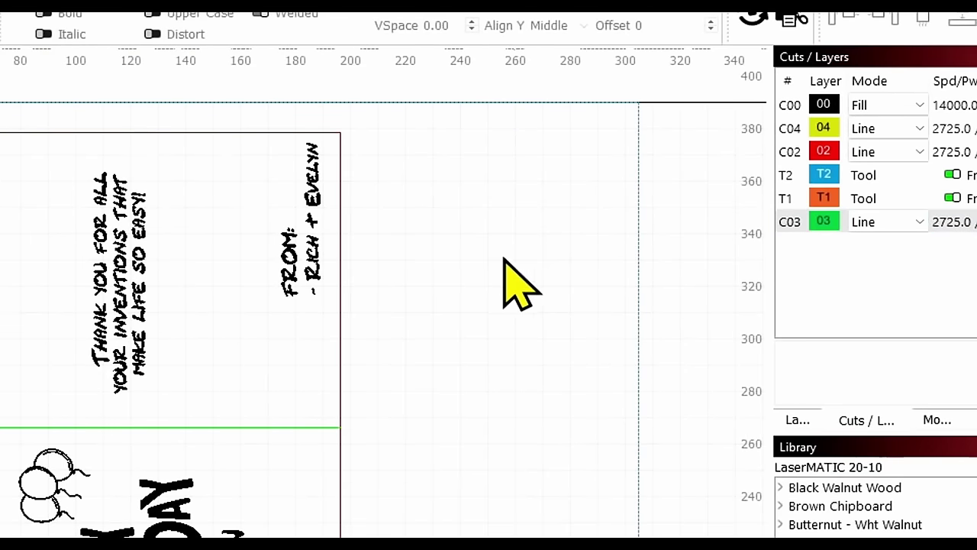
double_click(788, 223)
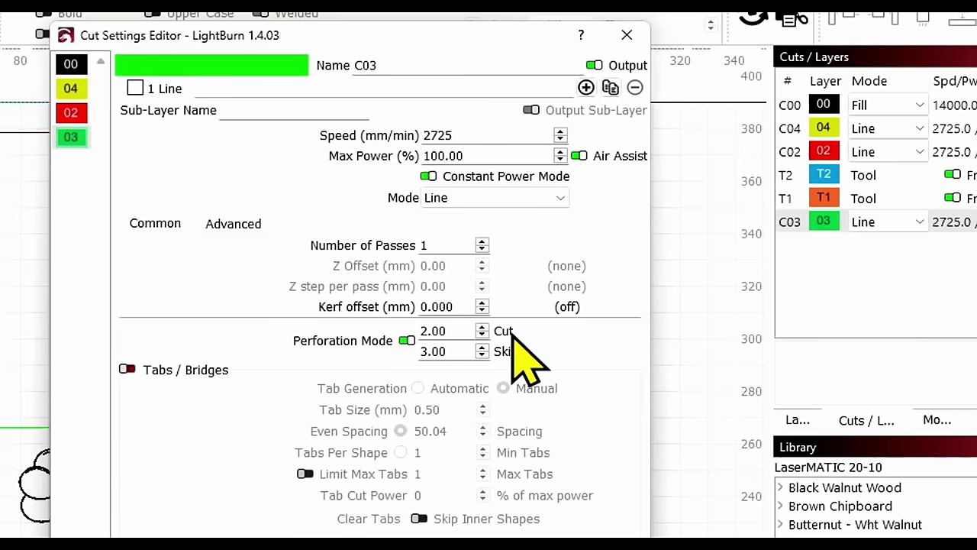
mouse_move(513, 335)
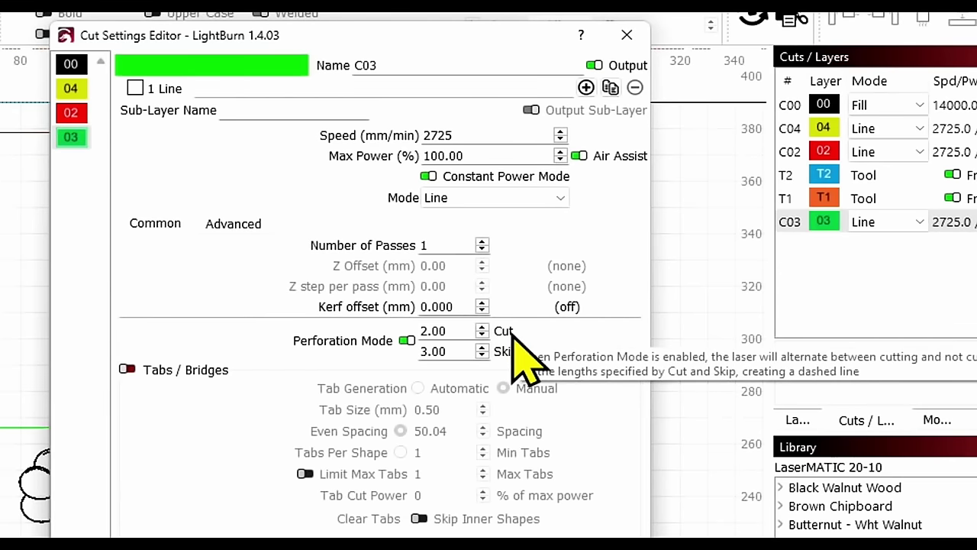
mouse_move(512, 361)
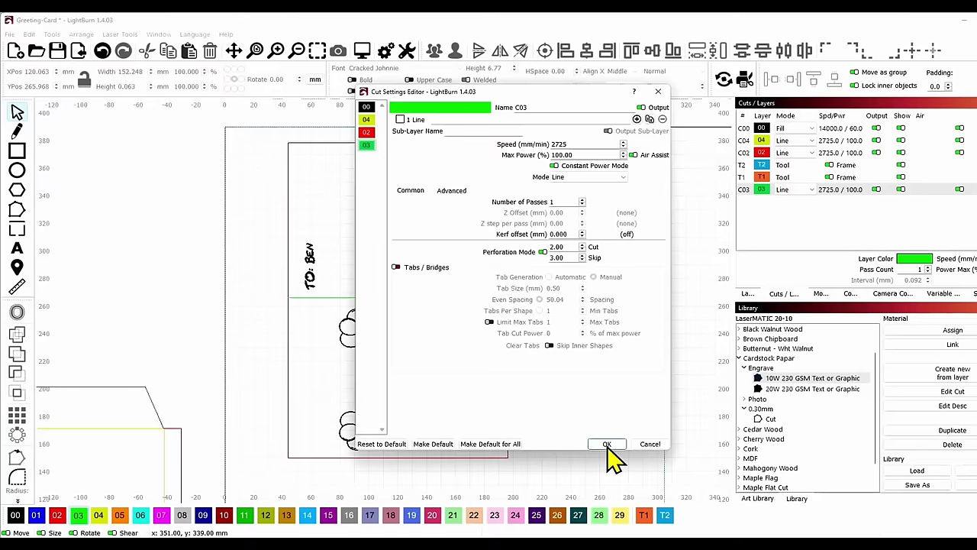
click(606, 444)
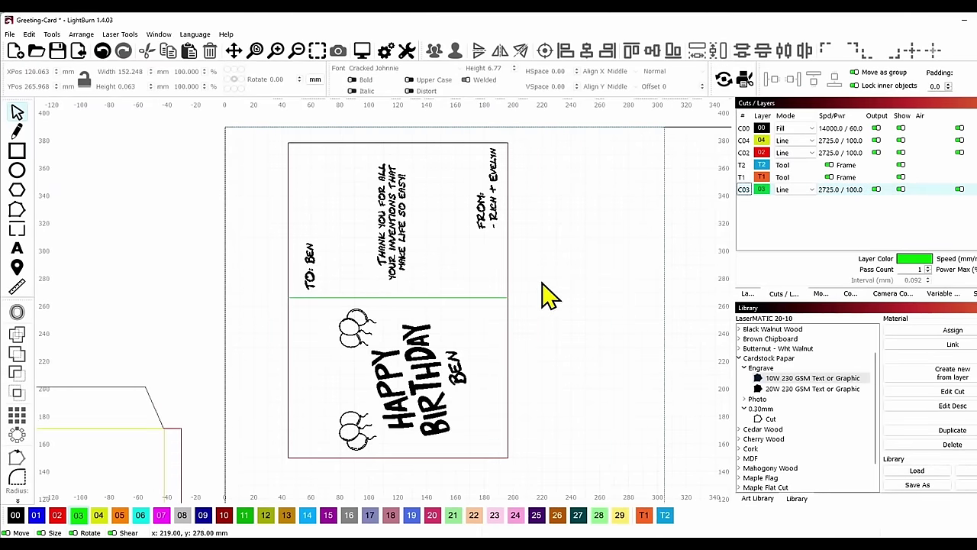
click(362, 51)
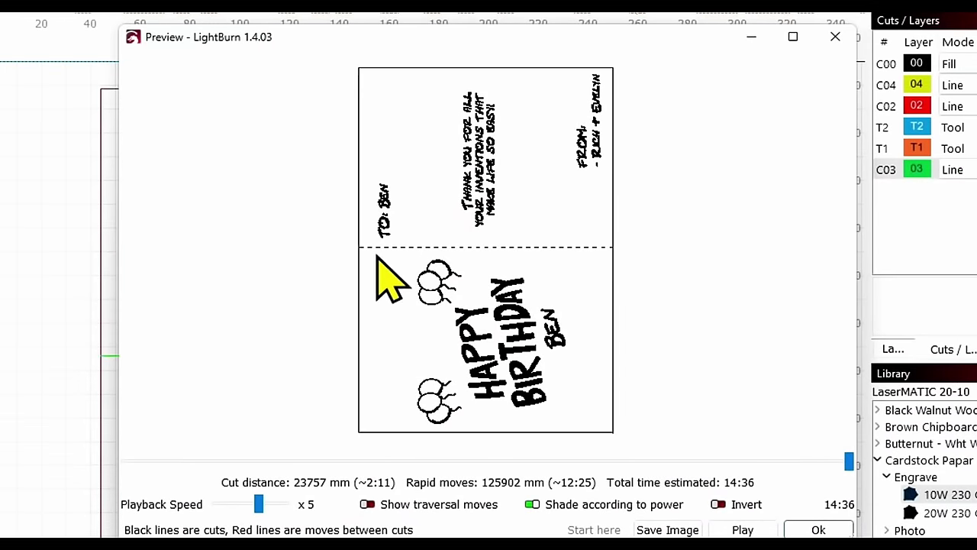
click(814, 531)
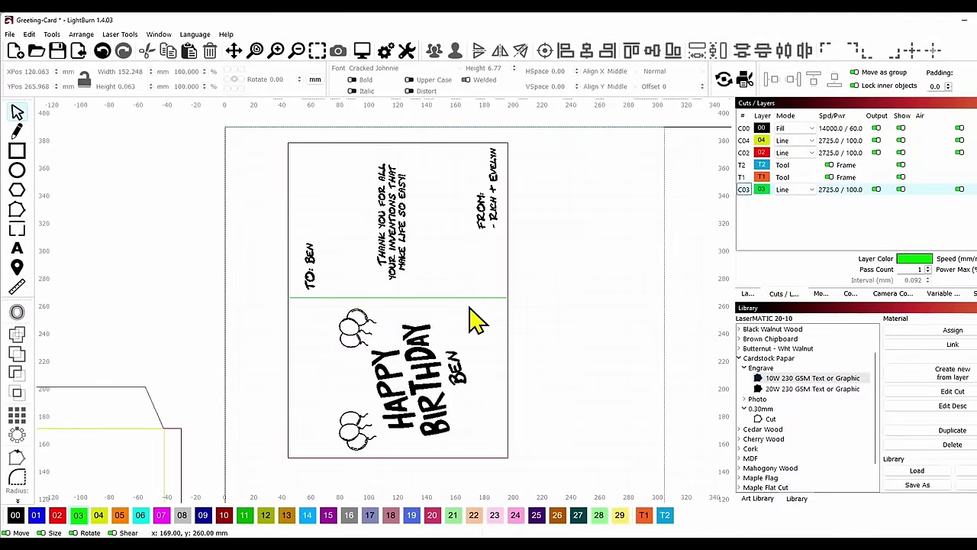
Step: Align the green fold line to the vertical centre of the card frame
click(455, 304)
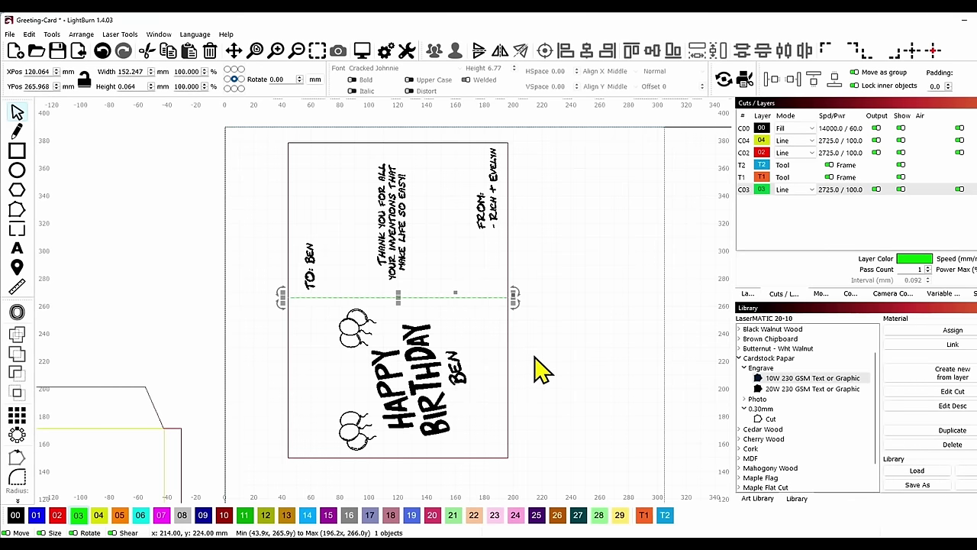
drag(529, 349, 496, 349)
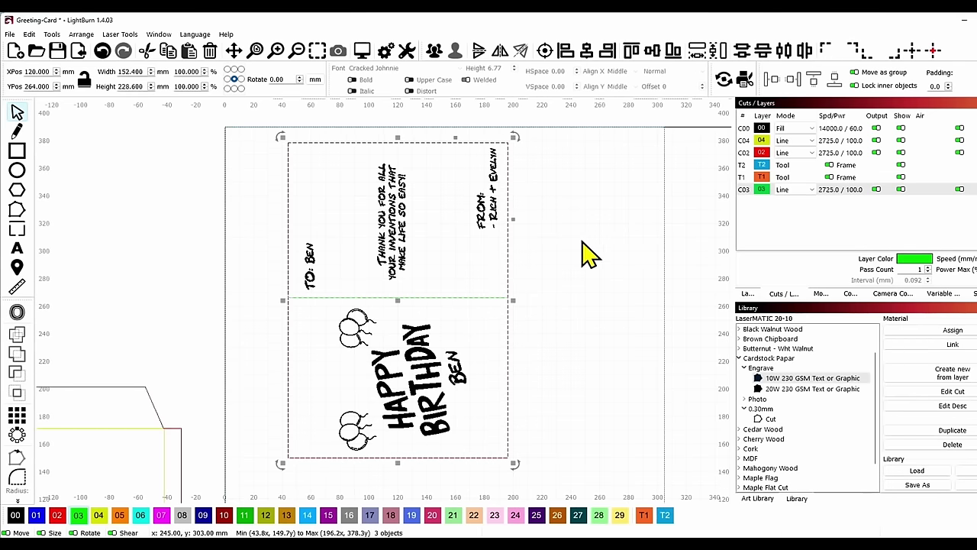
click(653, 52)
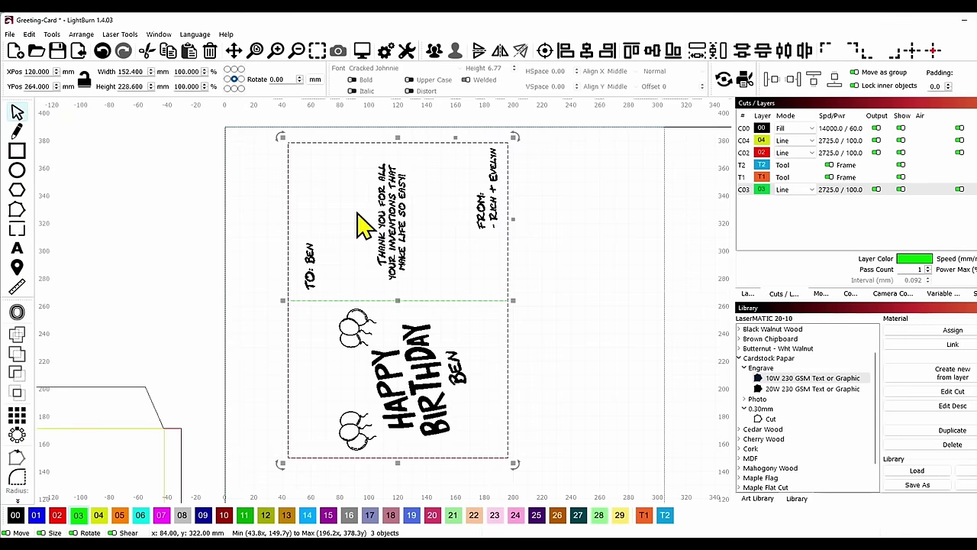
click(543, 328)
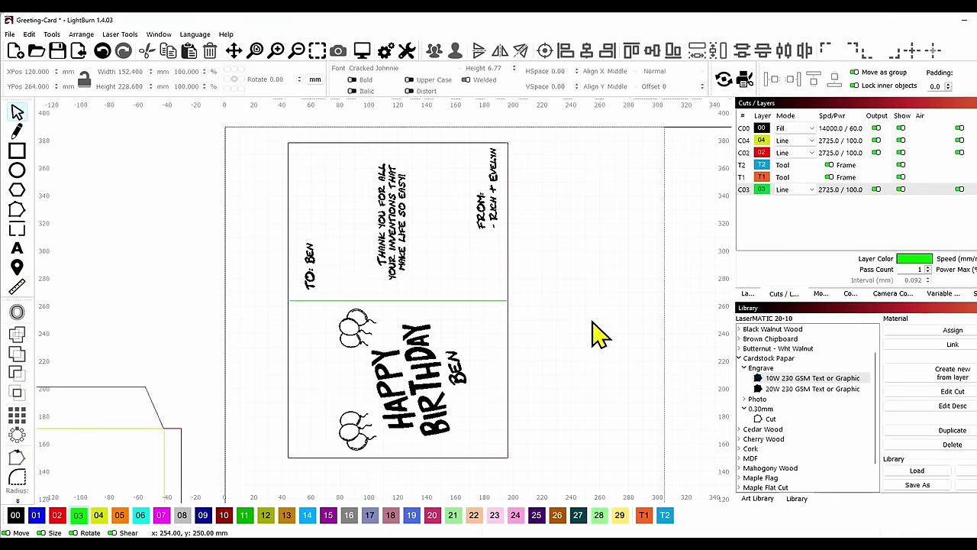
Step: Check the Cardstock Papar 0.30mm Cut preset in the material library and assign it to green layer 03
scroll(574, 333, down, 2)
drag(615, 344, 489, 286)
scroll(513, 288, down, 1)
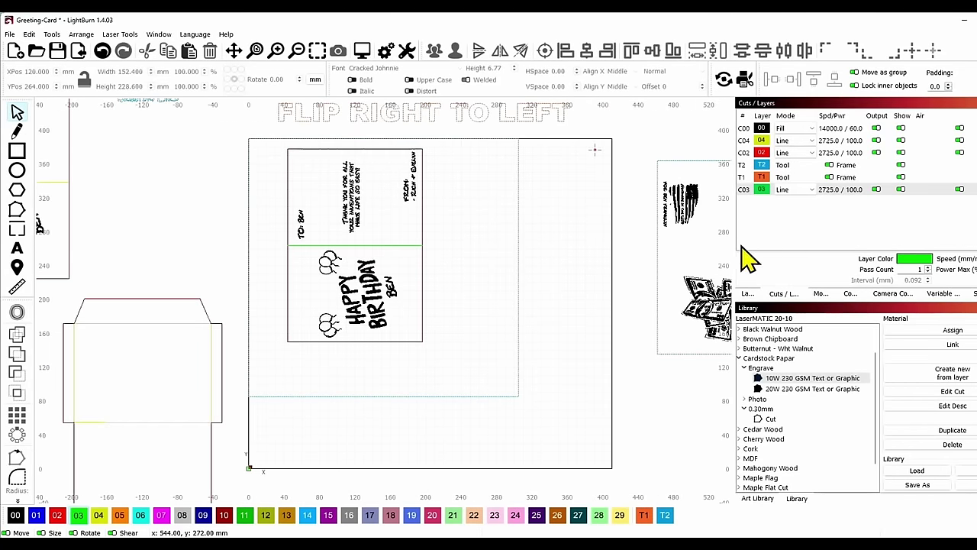
double_click(794, 421)
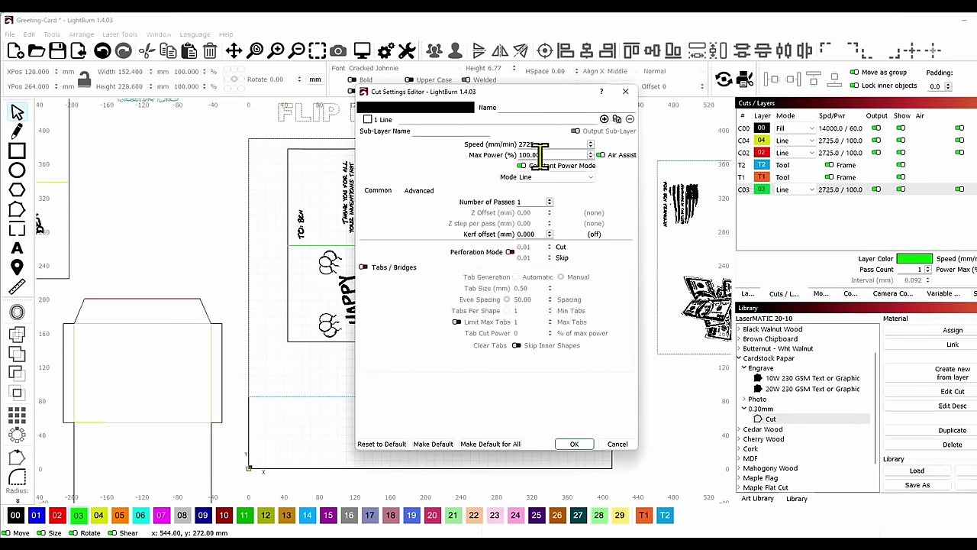
click(574, 443)
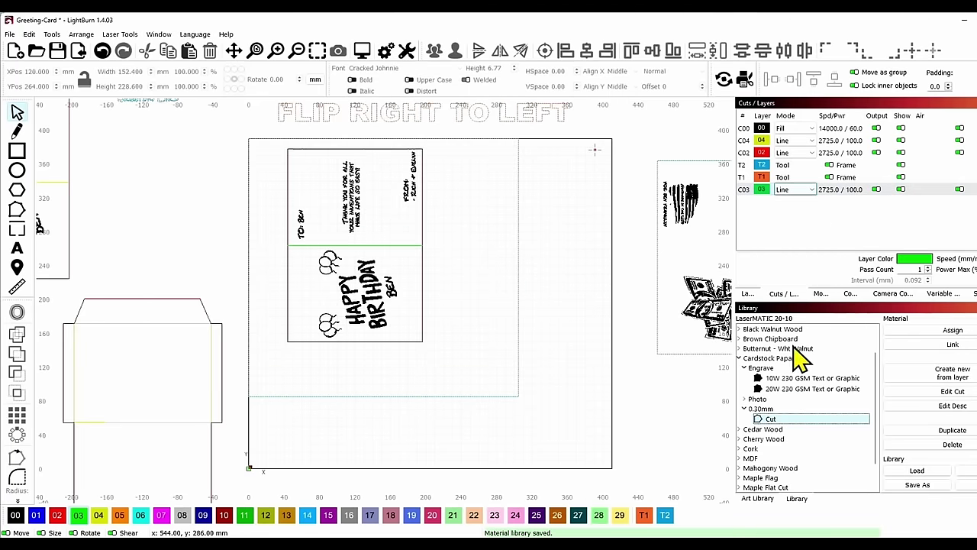
click(747, 190)
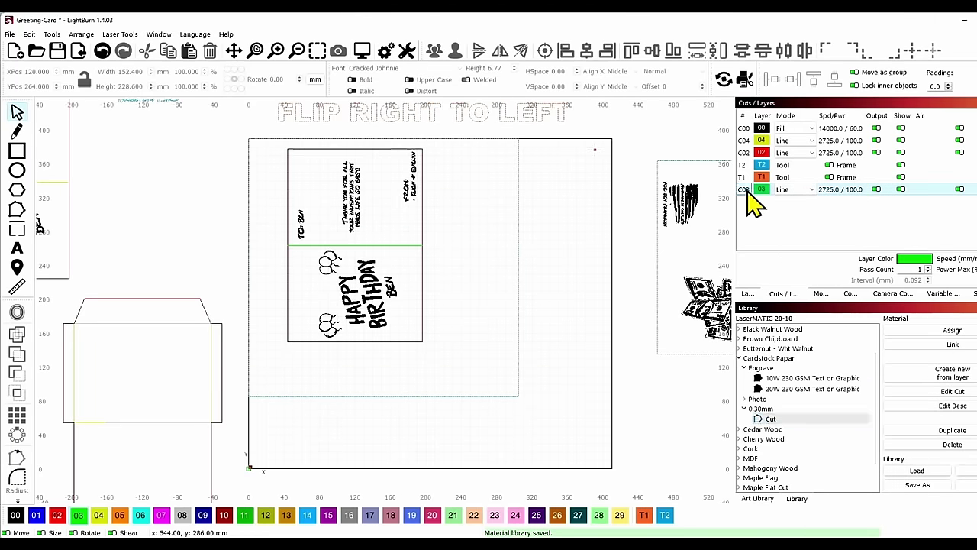
click(810, 419)
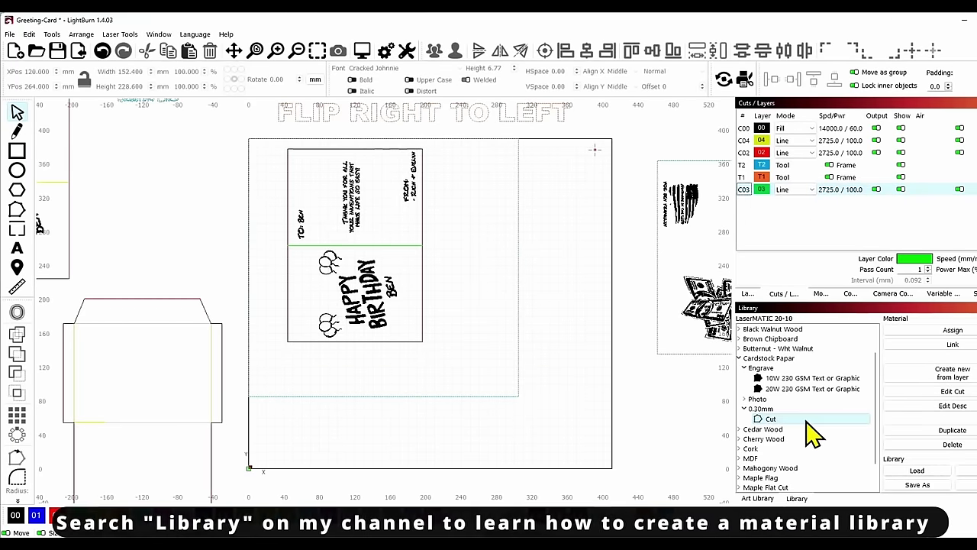
click(925, 331)
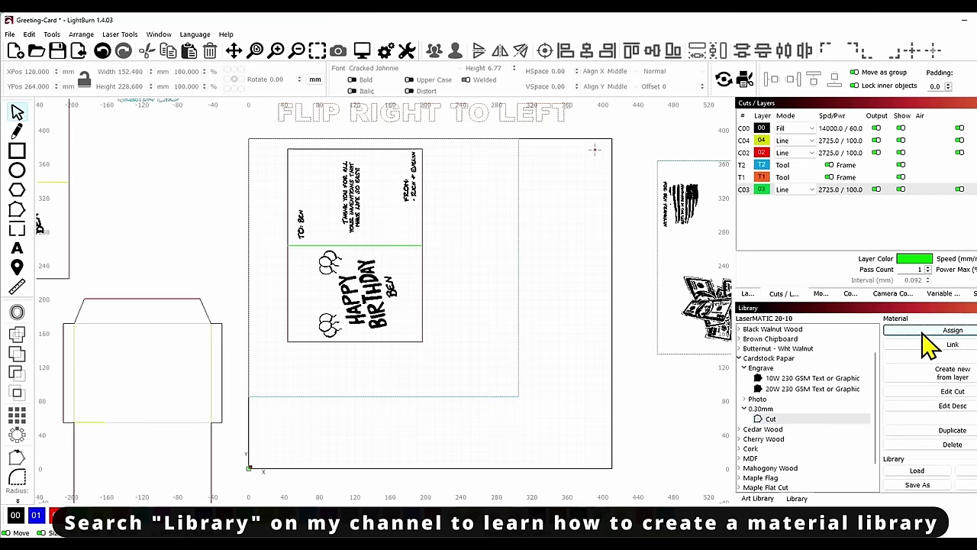
Step: Assign the Cardstock Papar "10W 230 GSM Text or Graphic" engrave preset to the black fill layer 00
click(749, 129)
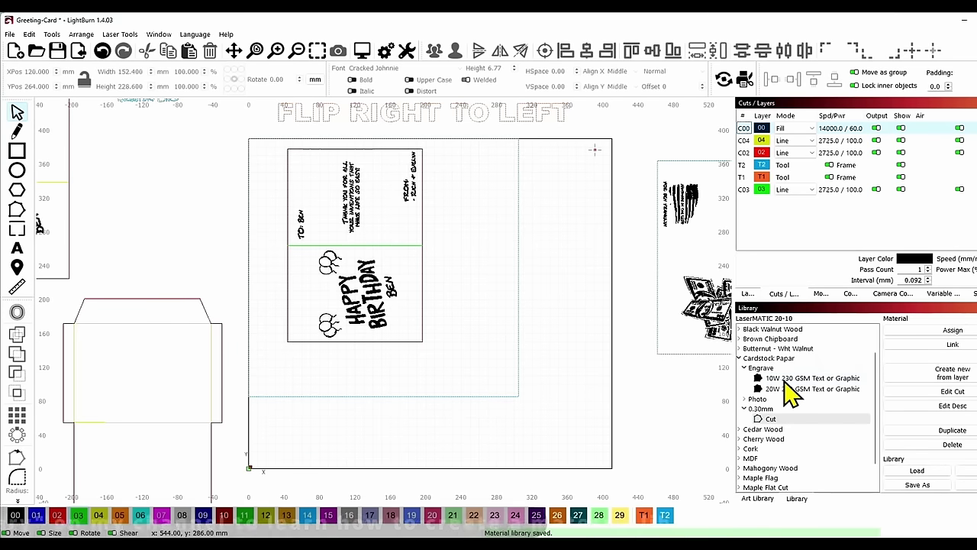
click(783, 380)
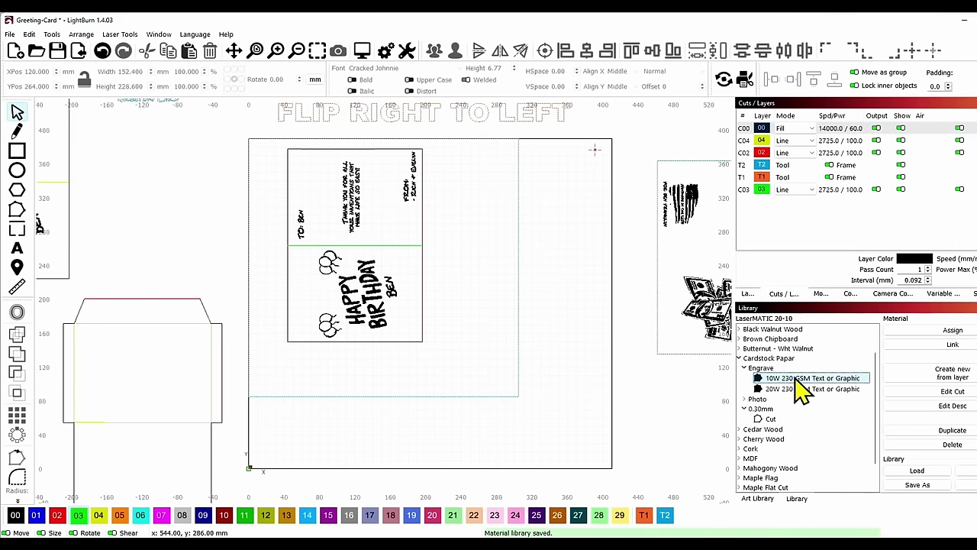
click(746, 129)
click(936, 333)
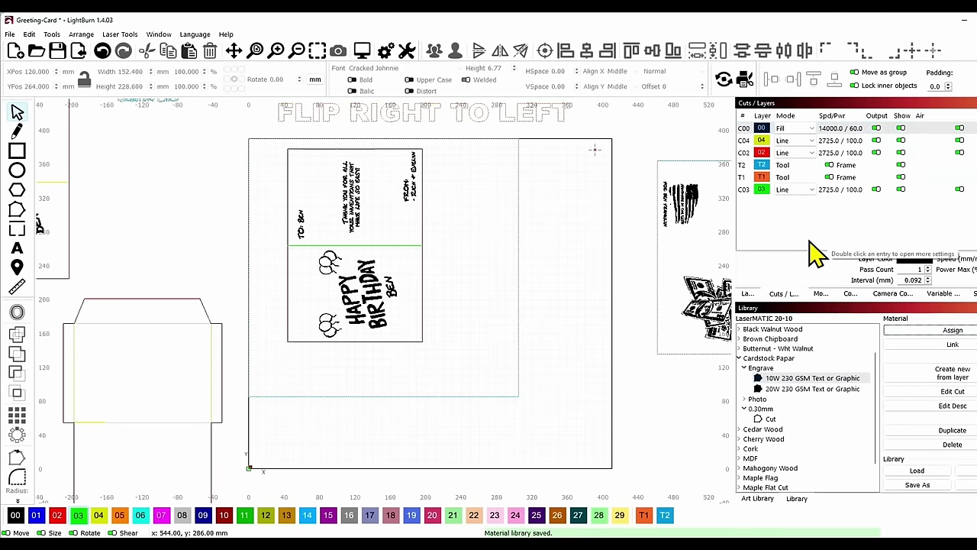
Step: Reorder the layer list so green layer 03 sits above the tool layers T1 and T2
click(748, 142)
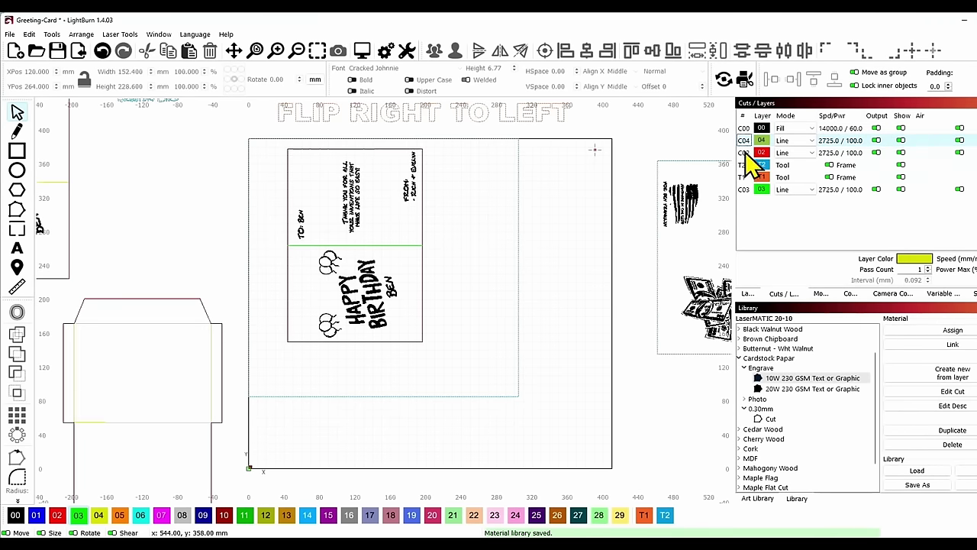
click(746, 188)
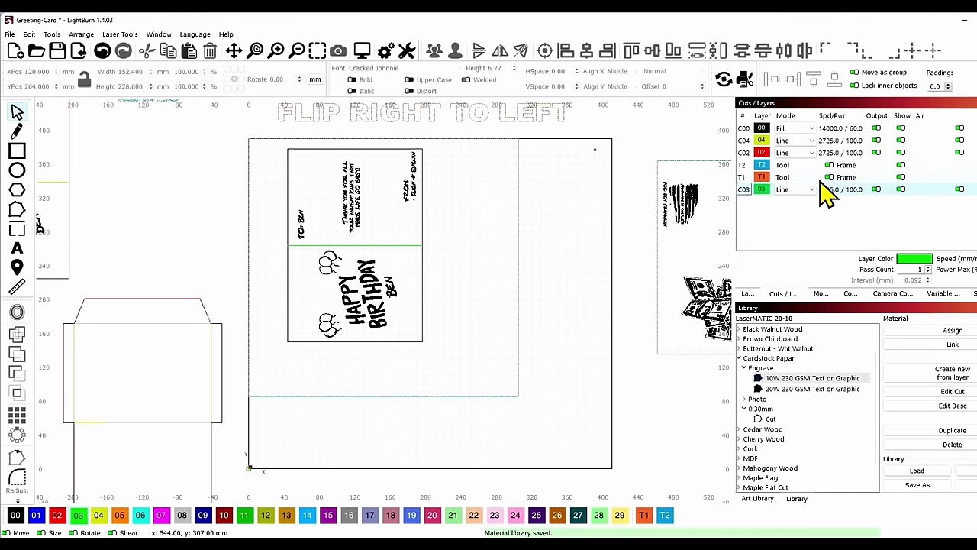
drag(821, 187, 752, 179)
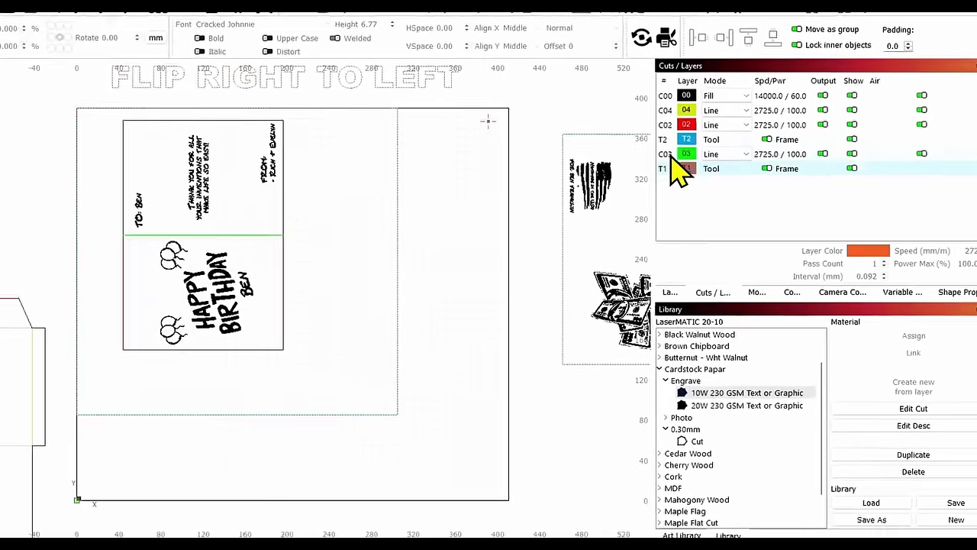
drag(683, 139, 684, 168)
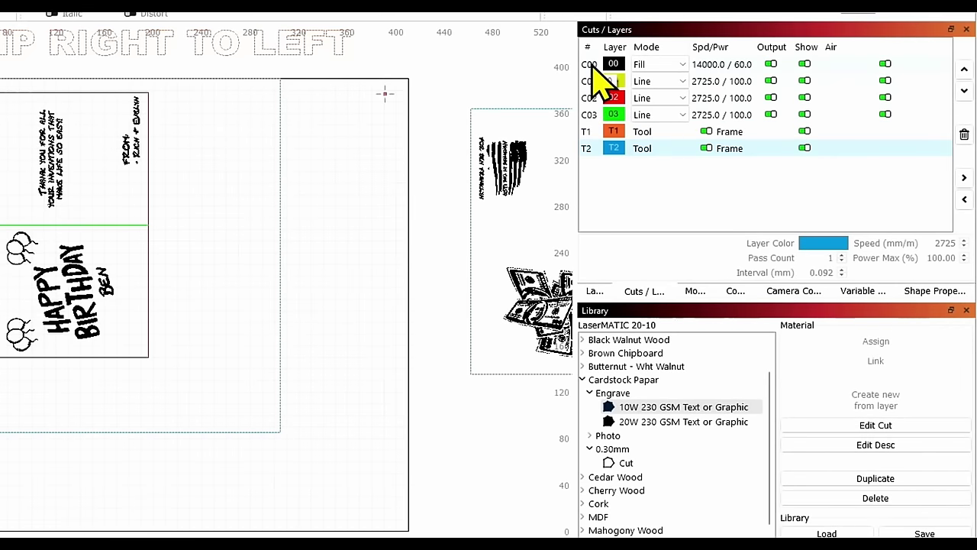
Step: Move green layer 03 directly below black layer 00, and red layer 02 above yellow layer 04
click(592, 64)
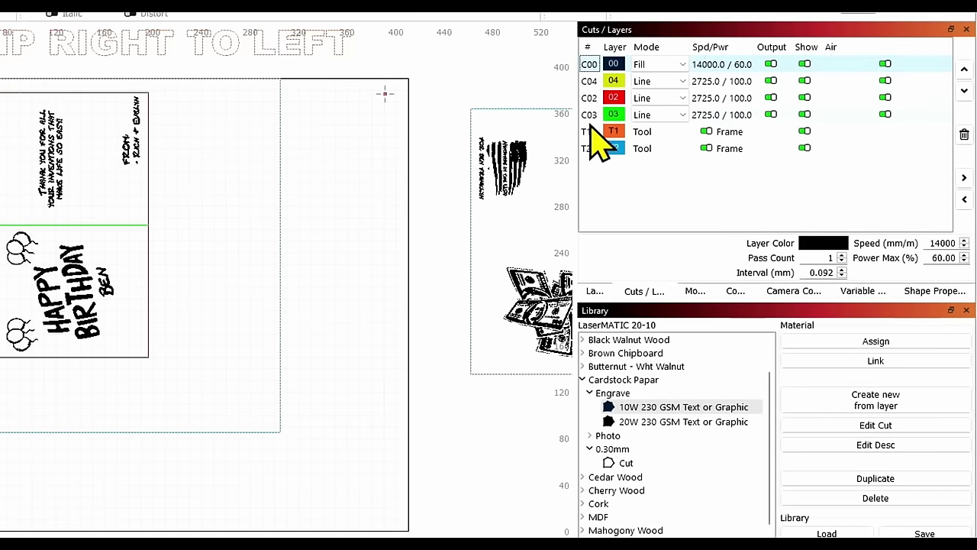
drag(591, 116, 592, 85)
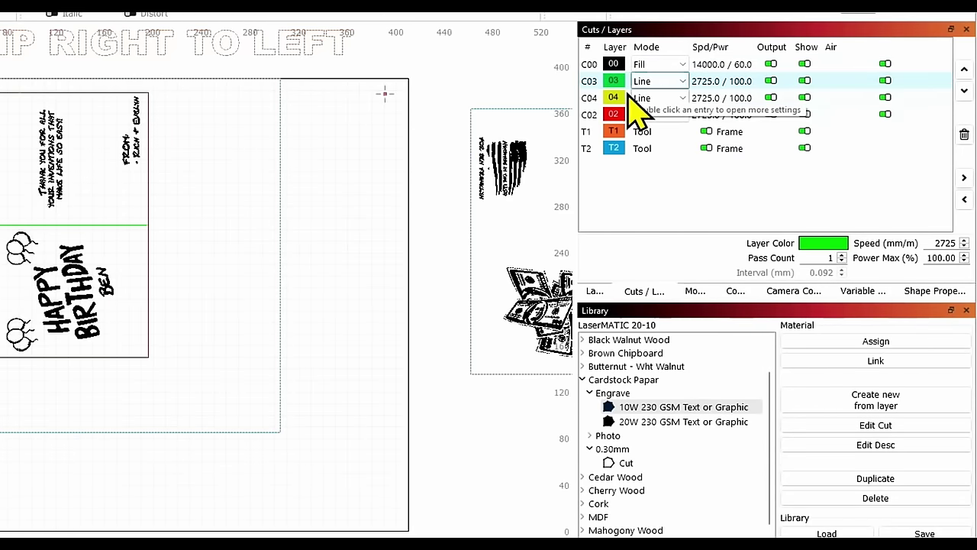
click(595, 116)
drag(594, 116, 595, 99)
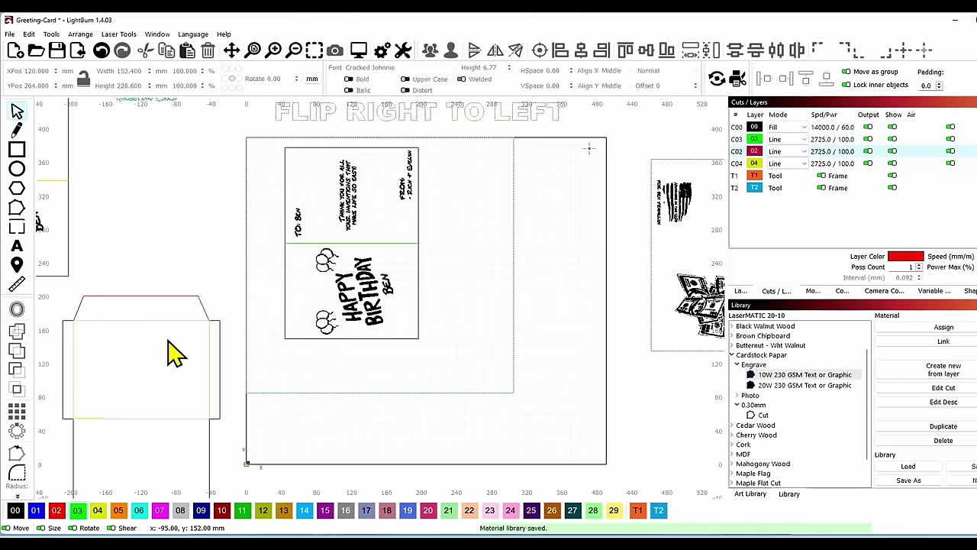
Step: Ungroup the envelope template beside the work area and select its yellow fold lines
click(205, 360)
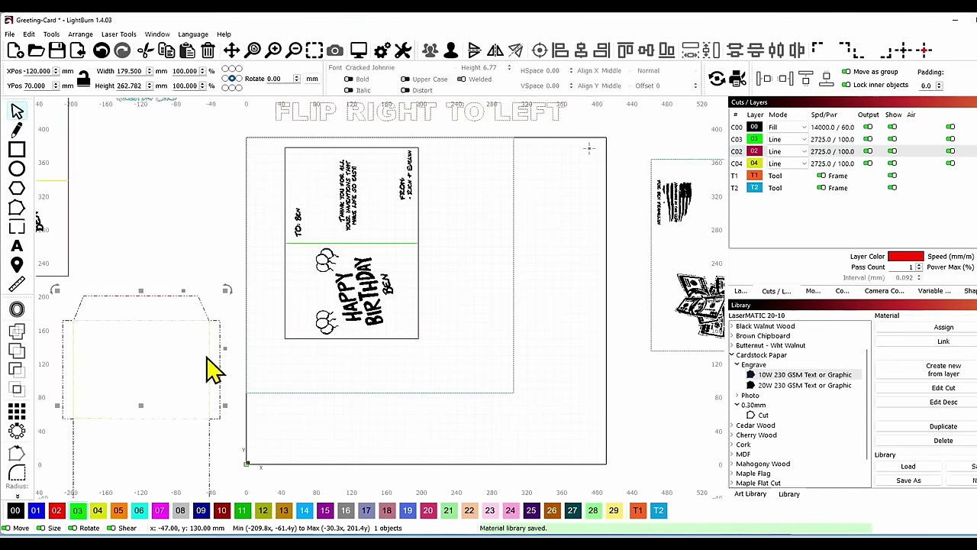
click(450, 51)
click(324, 357)
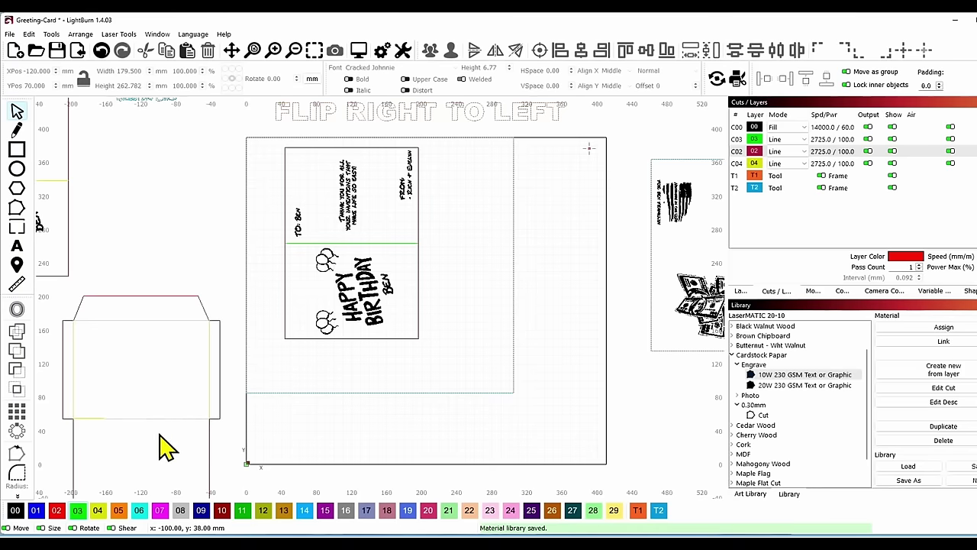
click(134, 347)
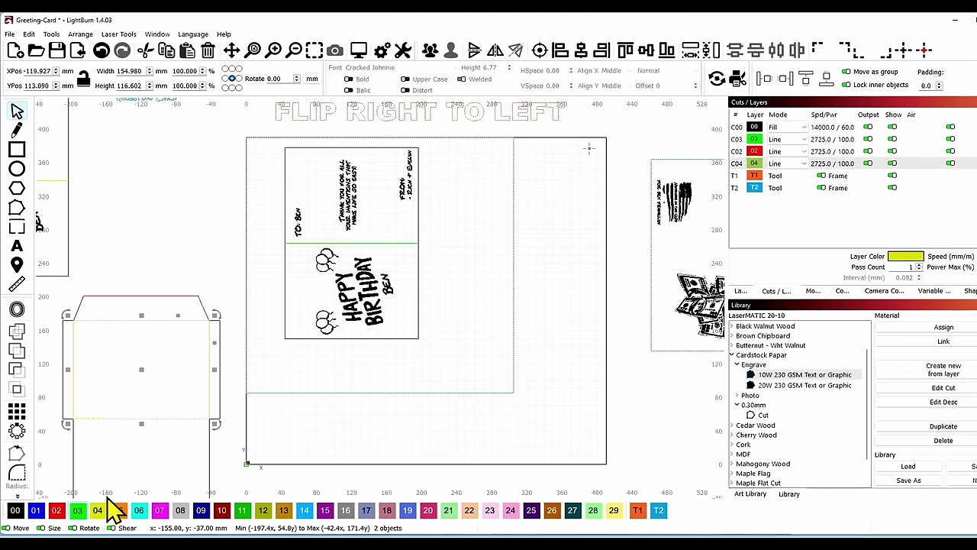
Step: Assign the envelope template's fold lines and side flaps to green layer 03
click(77, 510)
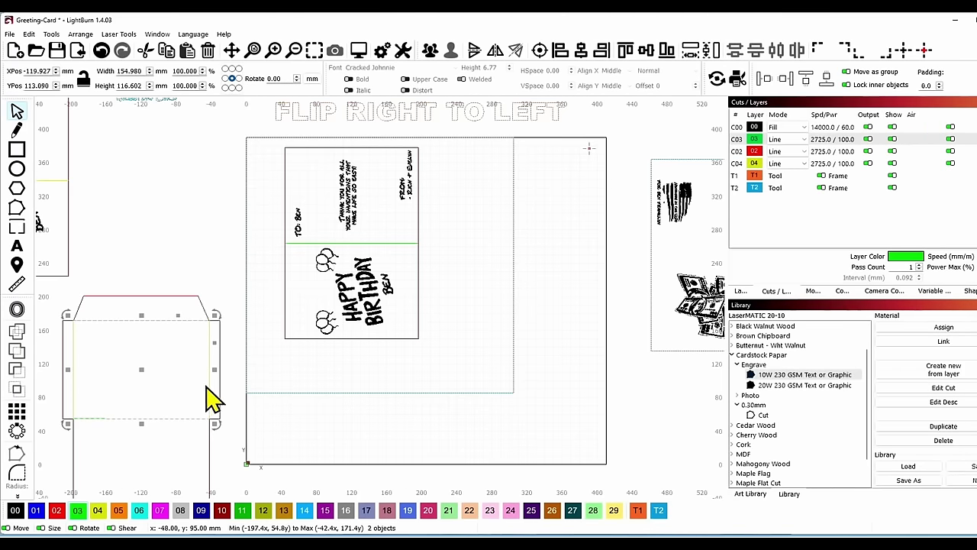
drag(210, 381, 72, 358)
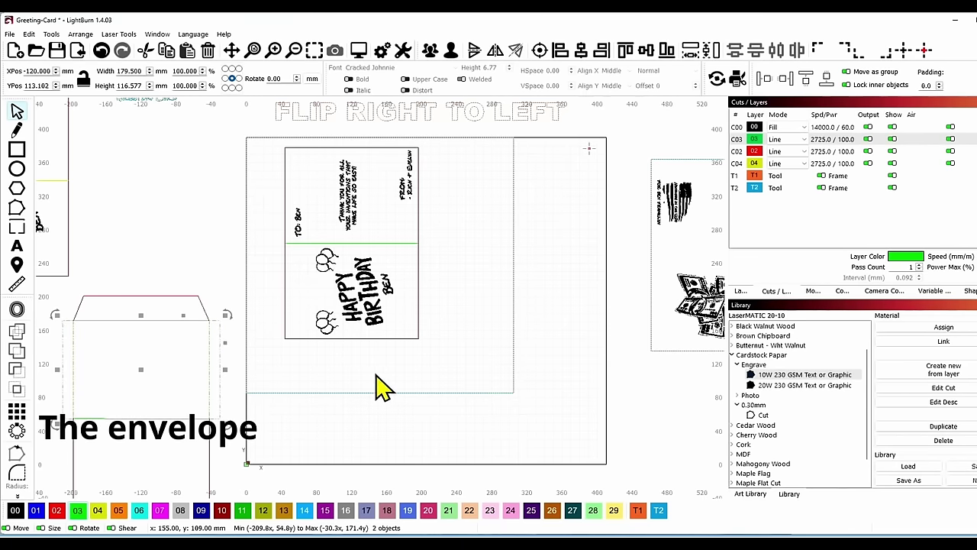
Step: Delete the yellow fold line from the spare card copy beside the work area
scroll(379, 387, down, 2)
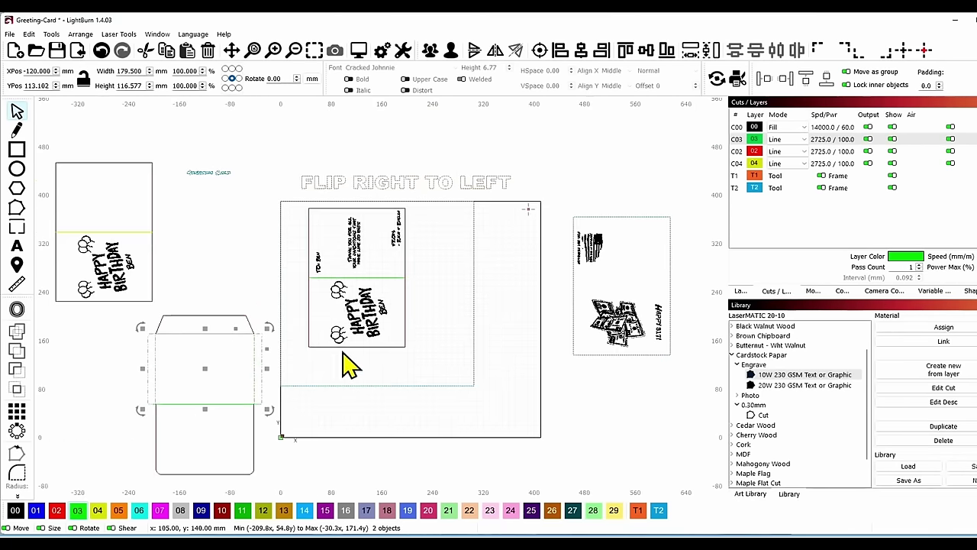
scroll(275, 320, up, 1)
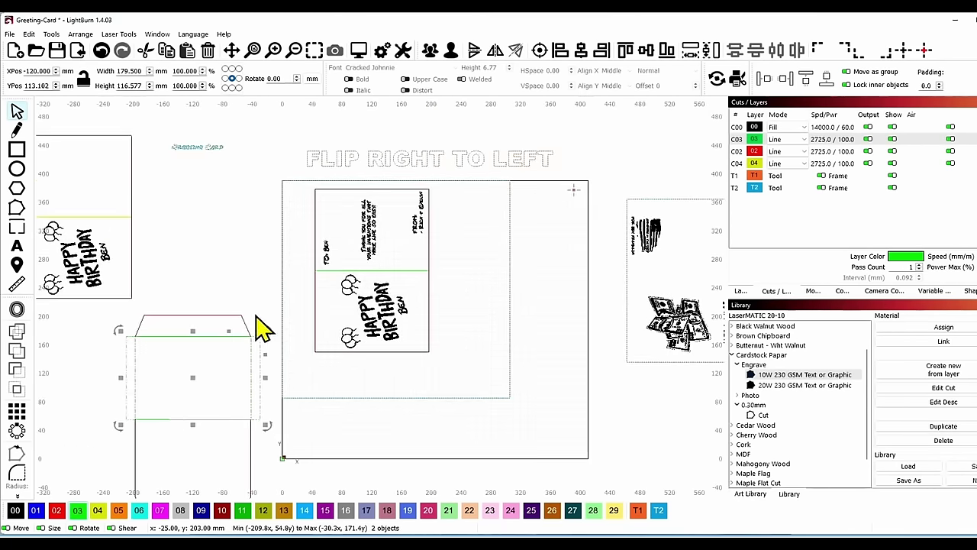
click(117, 219)
key(Delete)
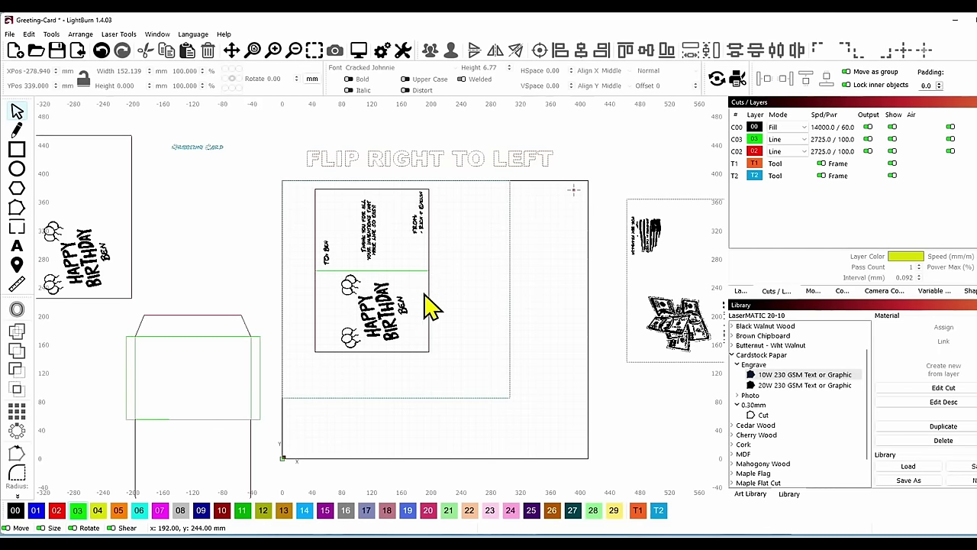
Step: Review layers 00, 03 and 02 in order against the card's engraving, fold line and outer outline
scroll(428, 301, up, 1)
scroll(443, 304, up, 1)
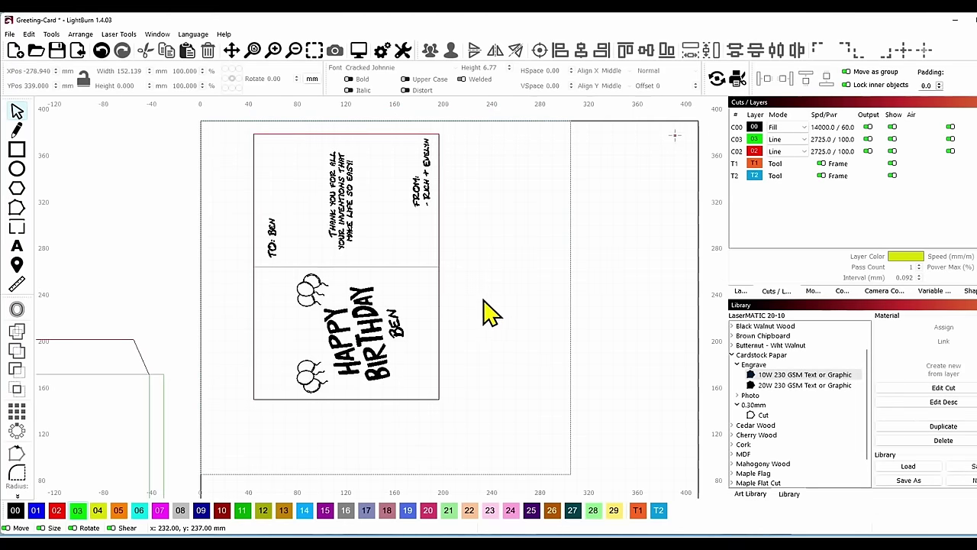
click(744, 128)
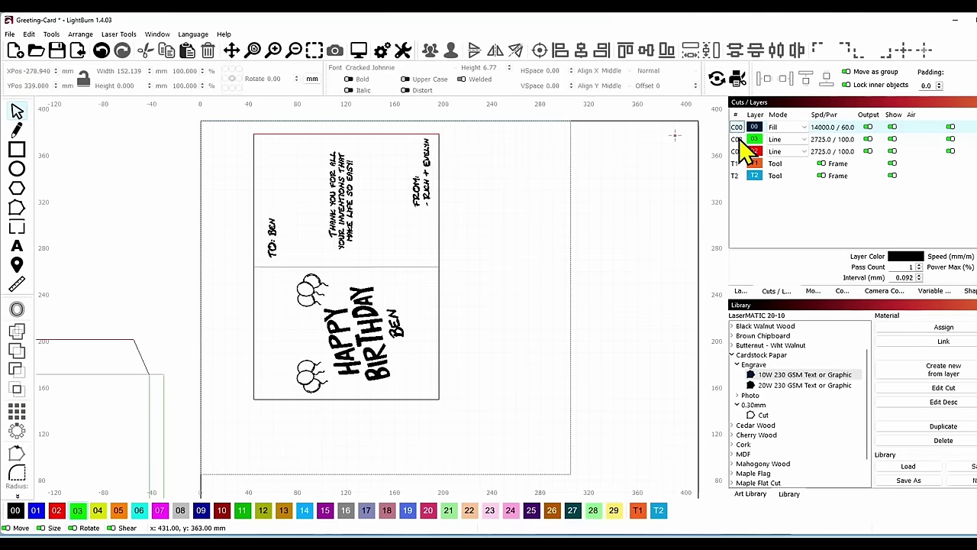
click(739, 139)
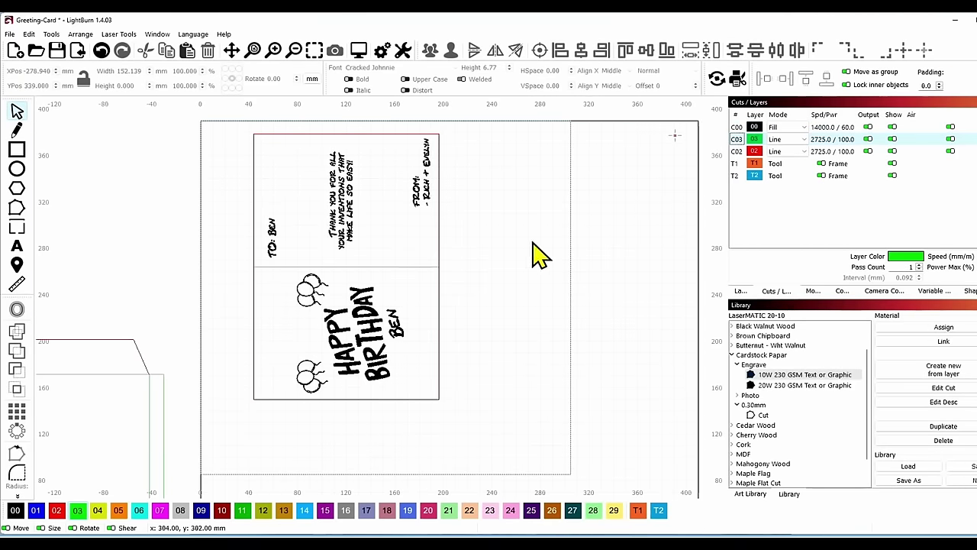
click(740, 151)
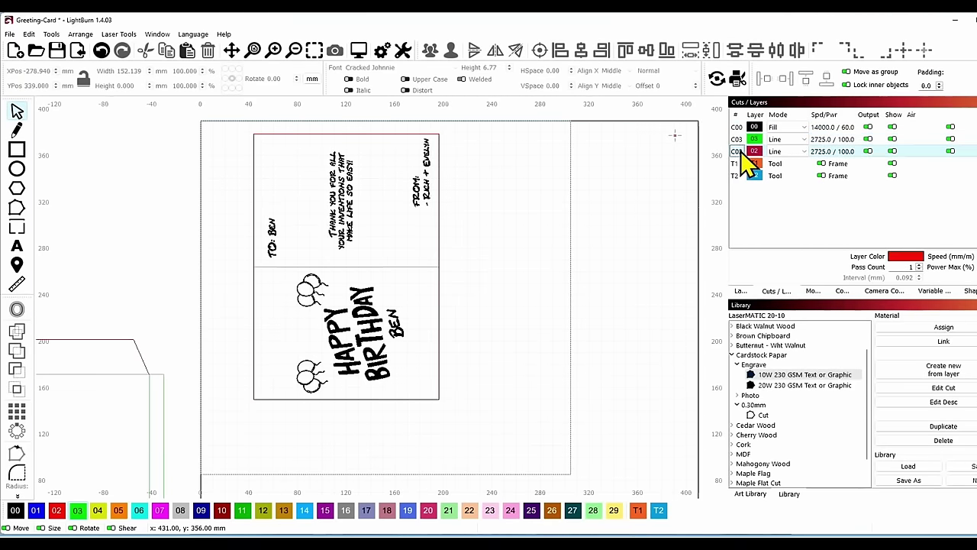
scroll(556, 263, down, 3)
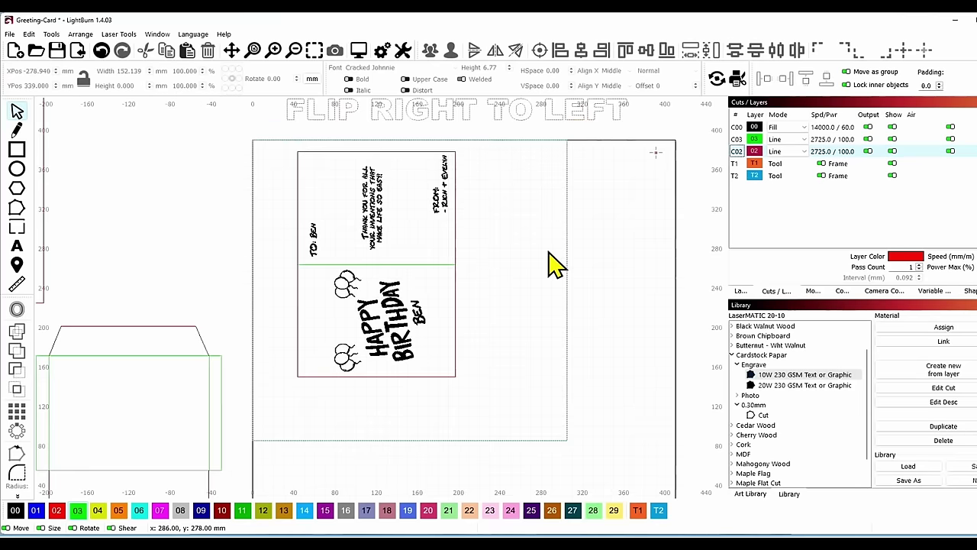
drag(580, 275, 509, 242)
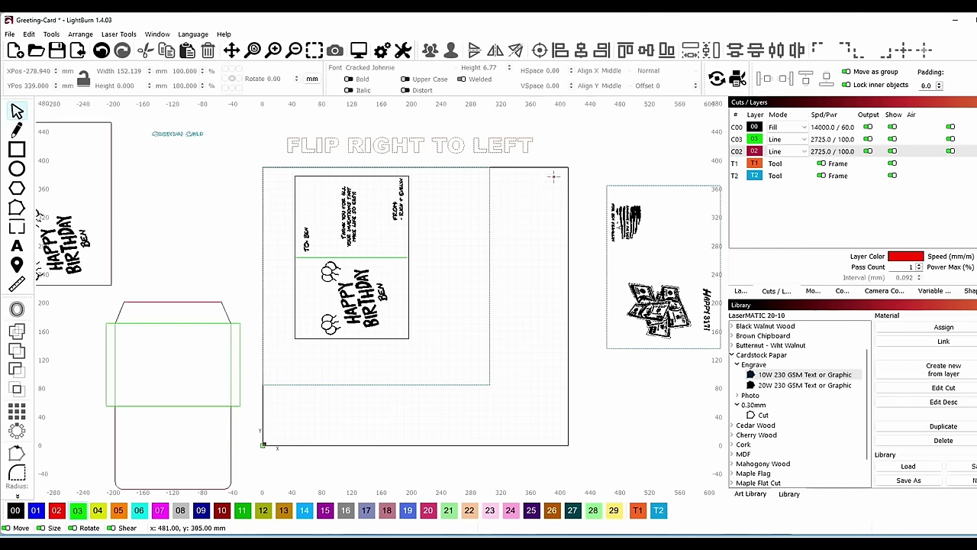
drag(435, 264, 460, 261)
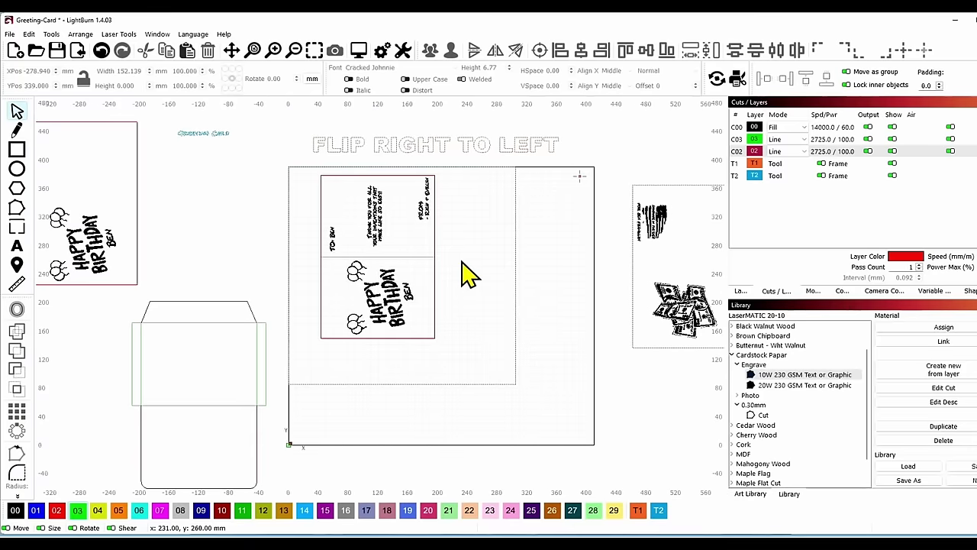
click(433, 295)
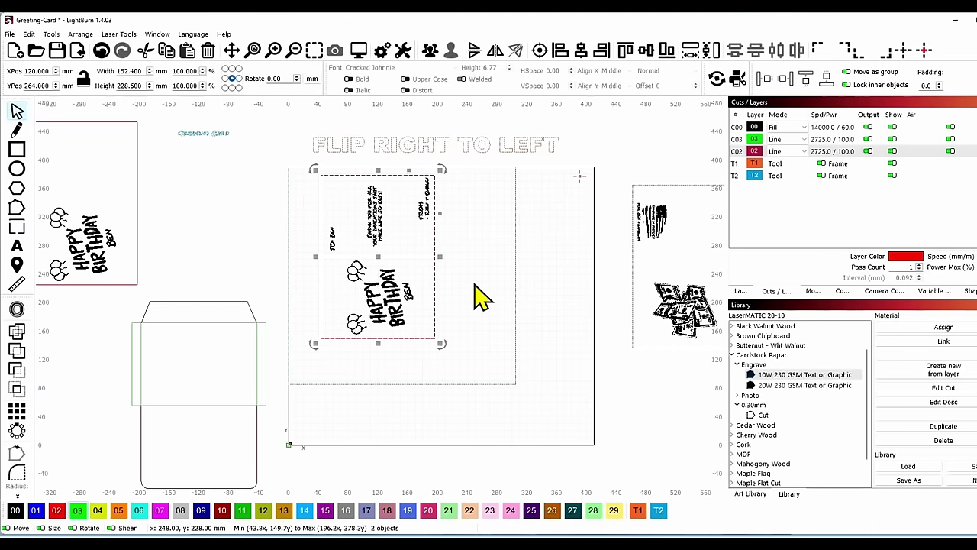
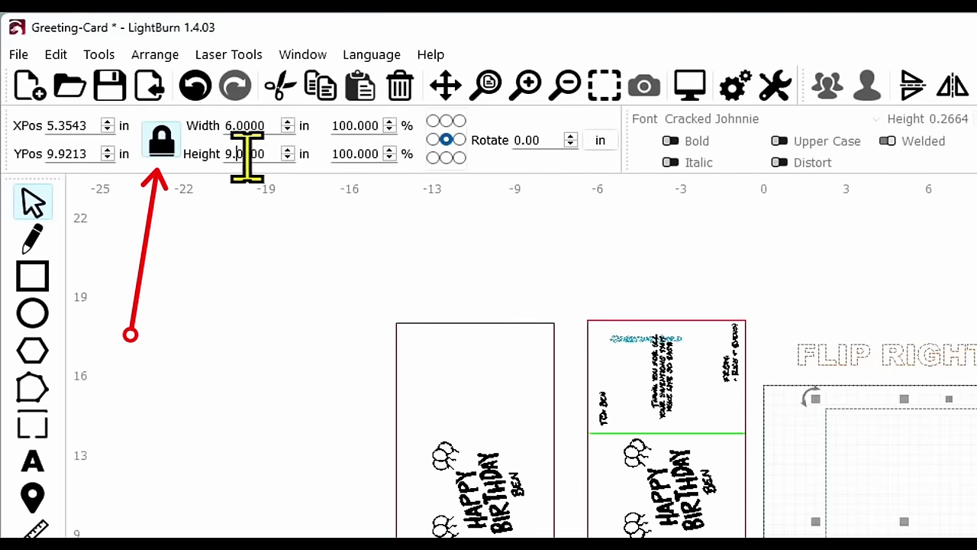
Step: Set the height of the selected rectangle in the work area to 9.1 inches with the proportions locked
drag(236, 155, 283, 206)
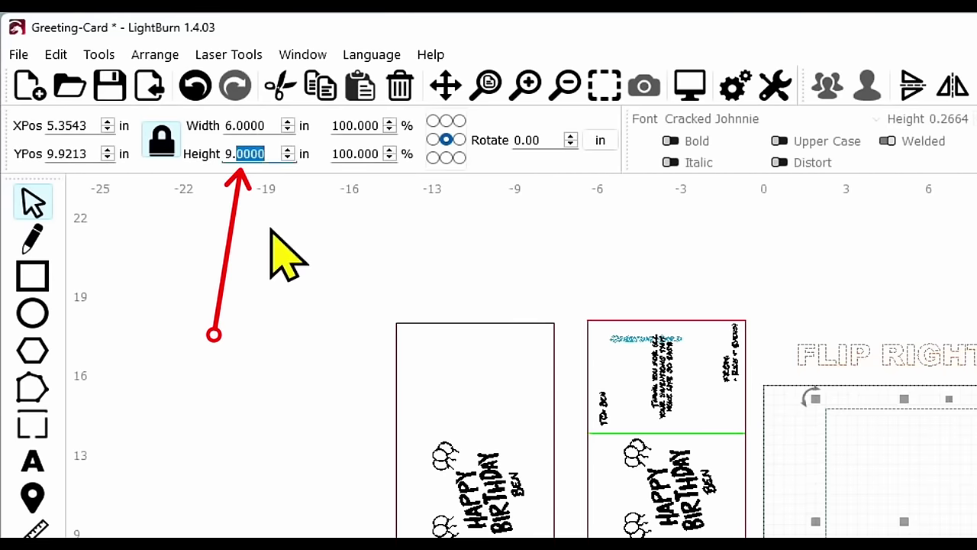
text(1)
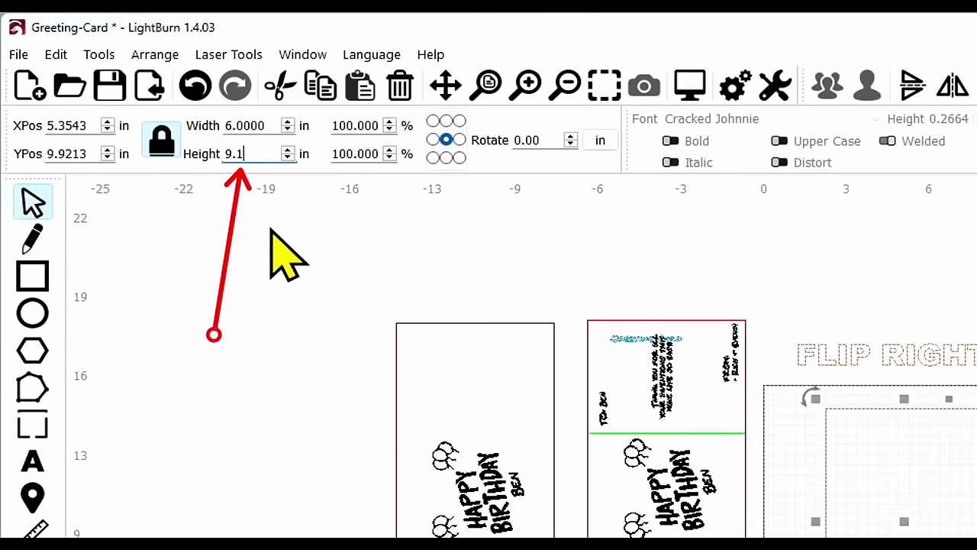
key(Return)
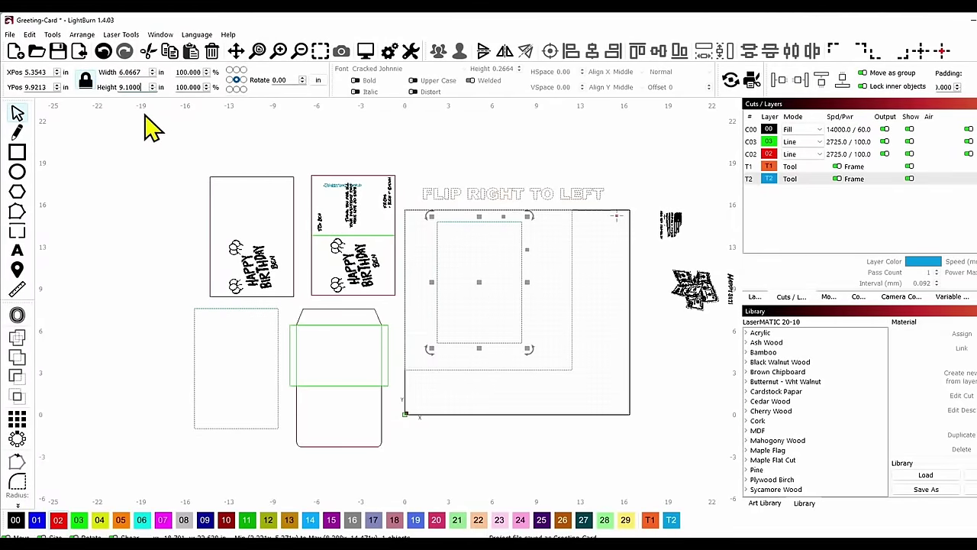
Step: Switch the units to millimetres and move the enlarged rectangle to about X 140, Y 226 mm in the work area
click(318, 80)
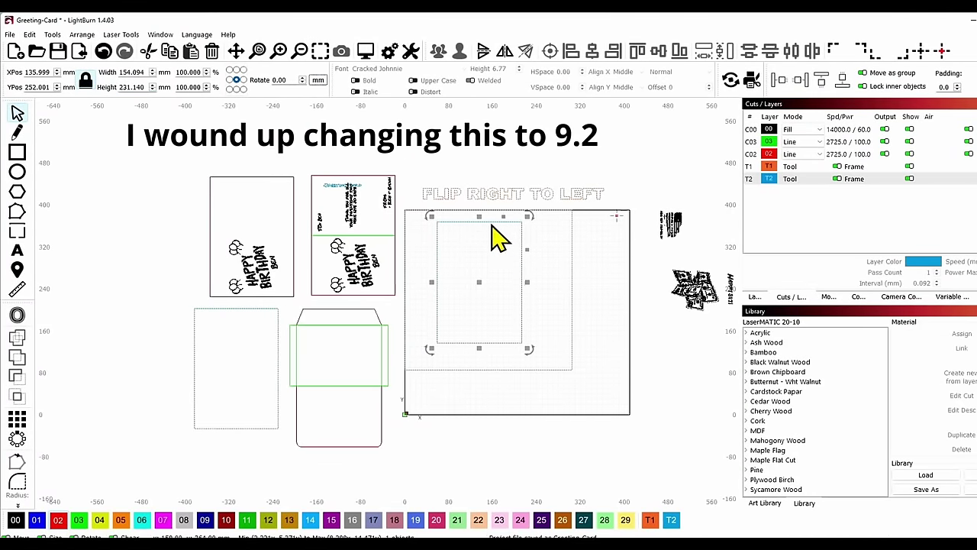
drag(479, 283, 481, 290)
click(483, 299)
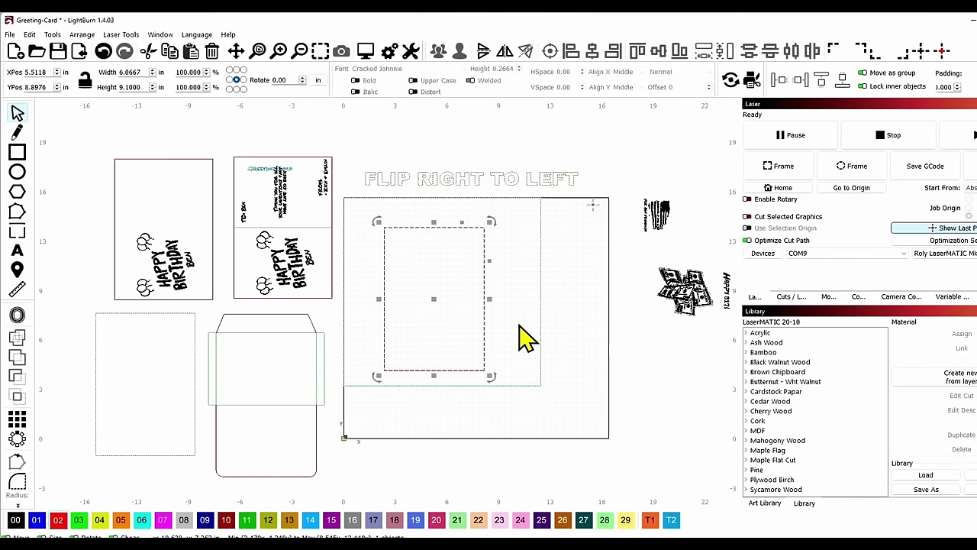
Step: Place a copy of the dotted template rectangle beside the red outline in the work area and halve its height to 4.55 inches
drag(365, 279, 396, 278)
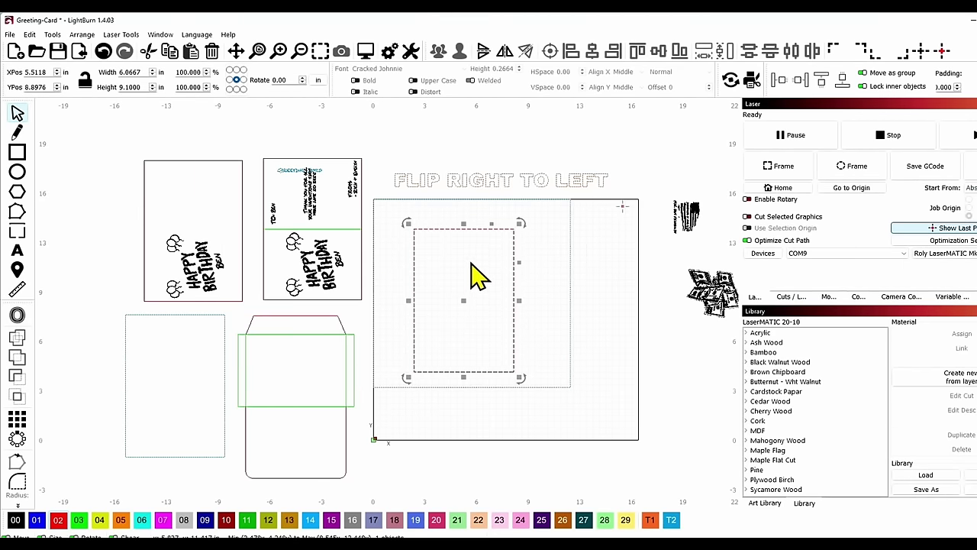
click(126, 355)
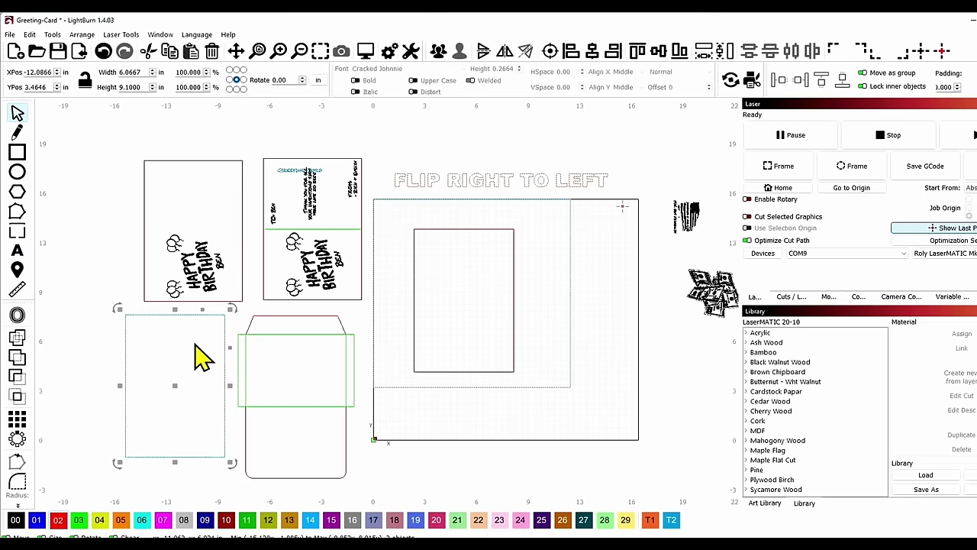
drag(174, 386, 579, 327)
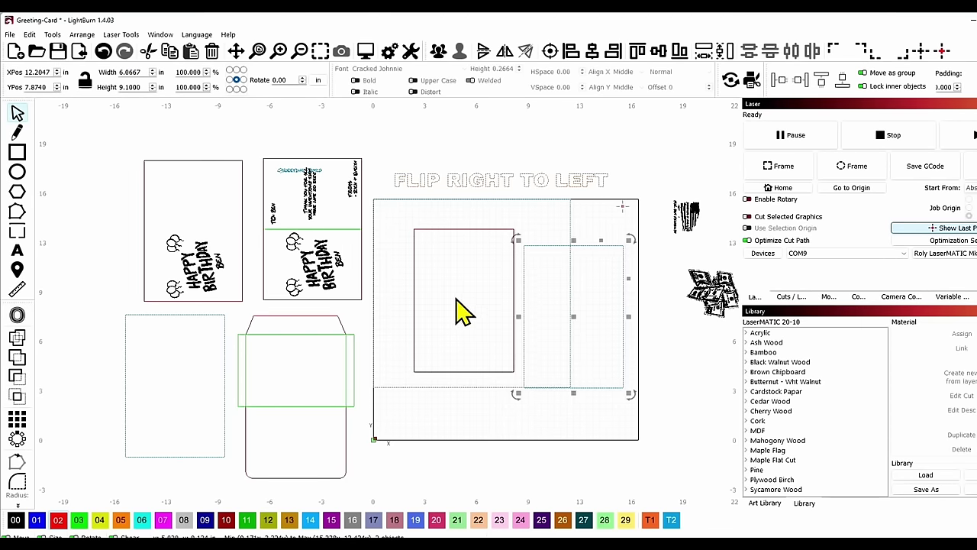
drag(463, 311, 413, 299)
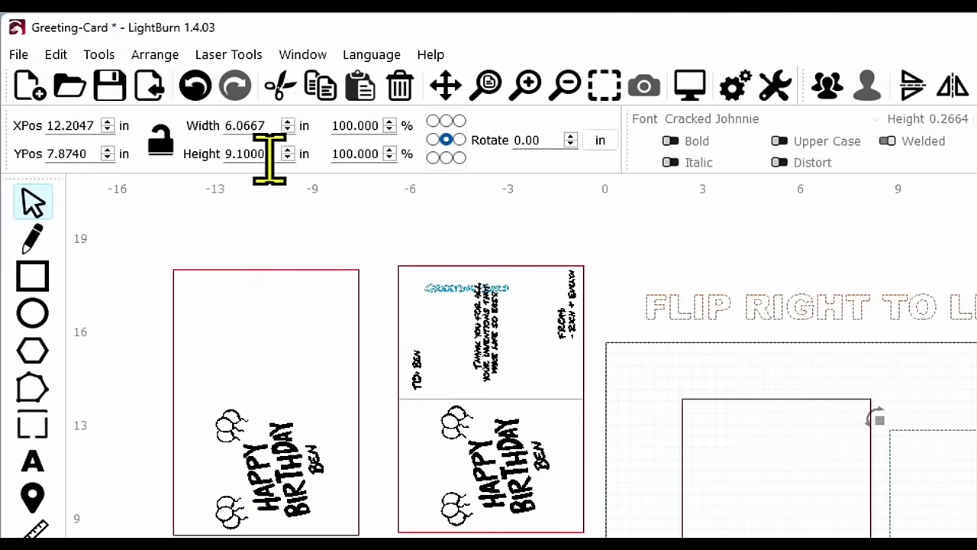
click(269, 157)
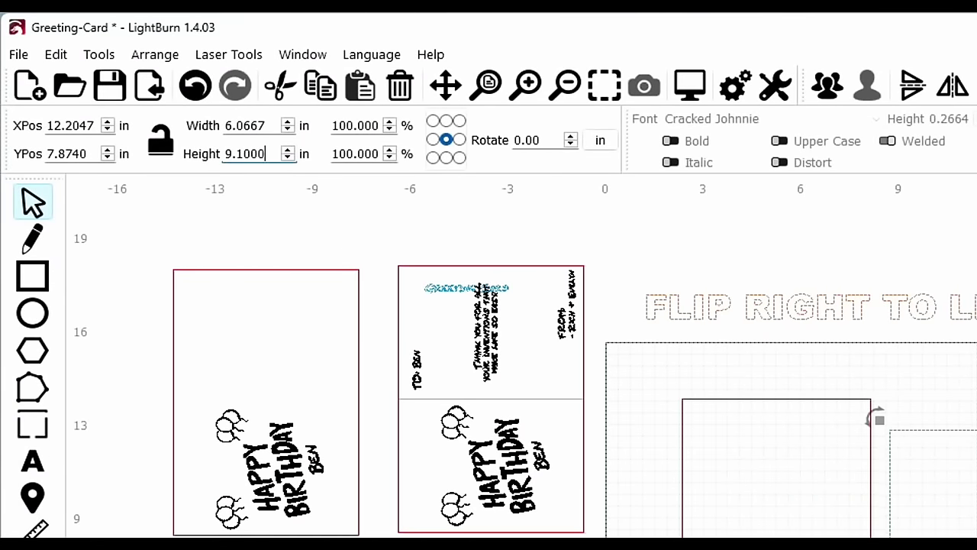
text(/2)
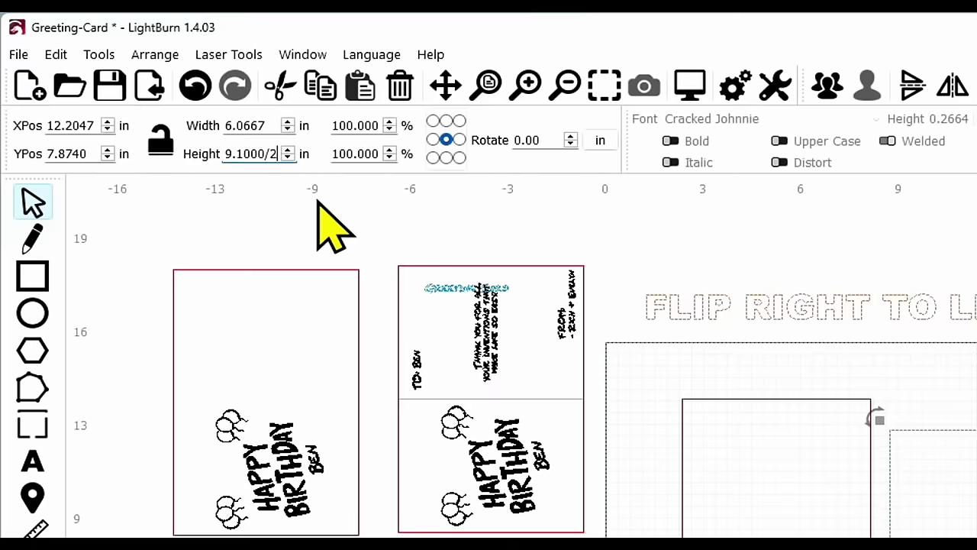
key(Return)
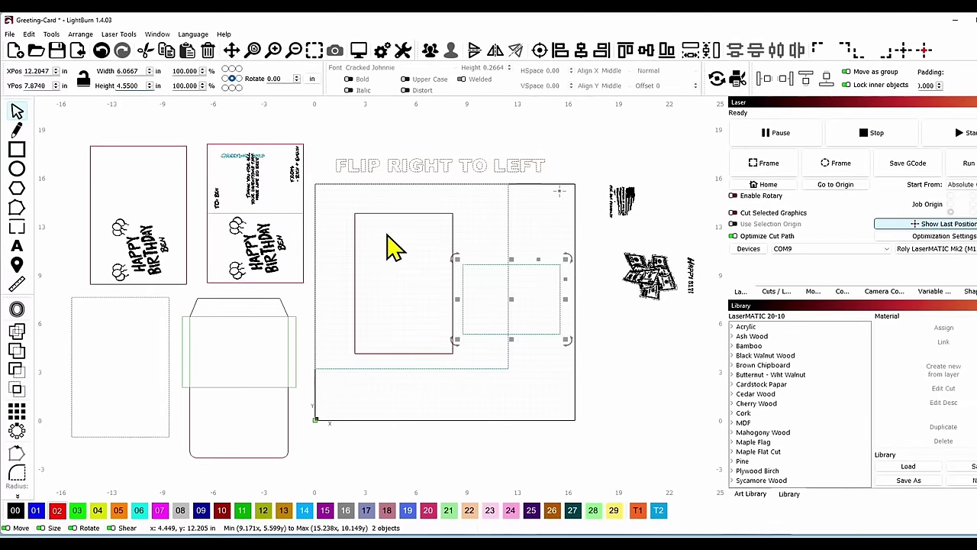
Step: Align the half-height rectangle with the red outline, centred horizontally and flush with its upper edge
shift+click(370, 211)
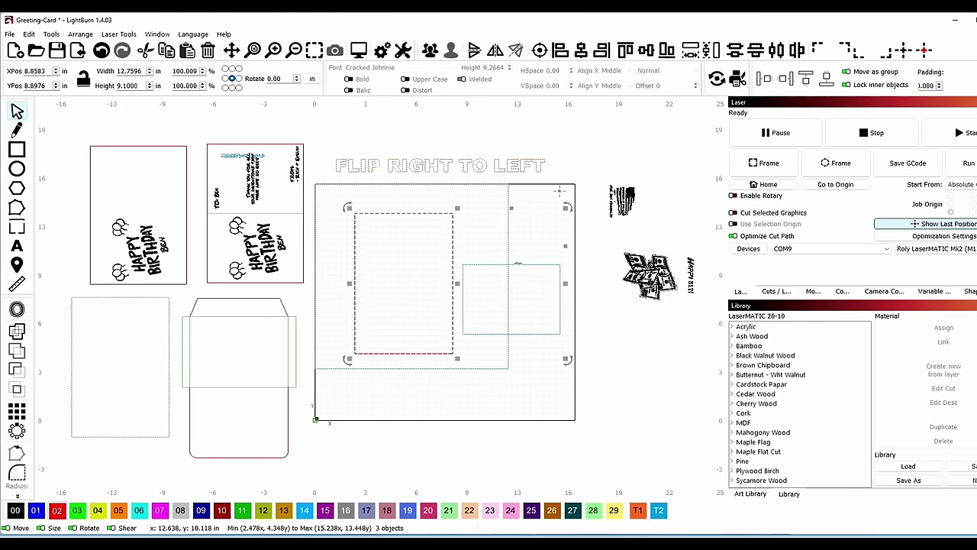
click(580, 49)
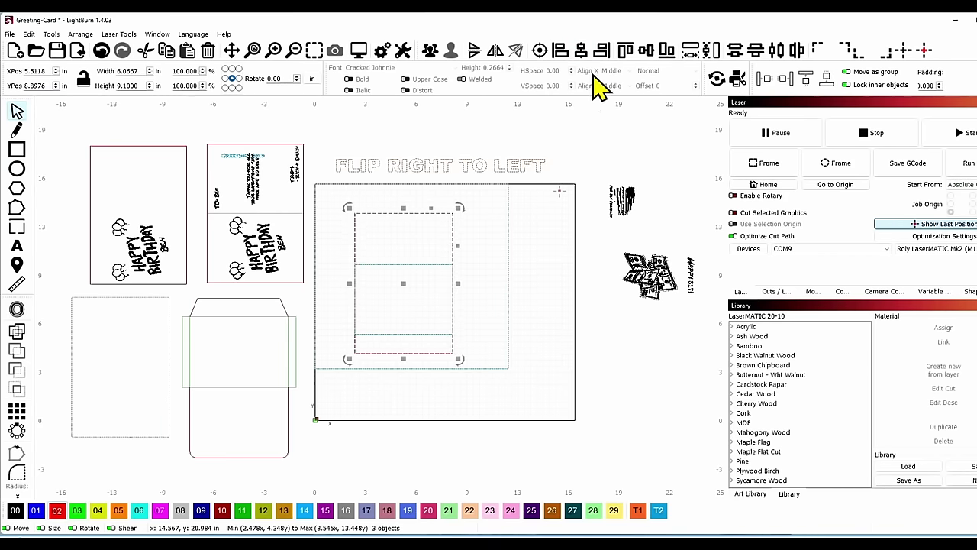
click(627, 52)
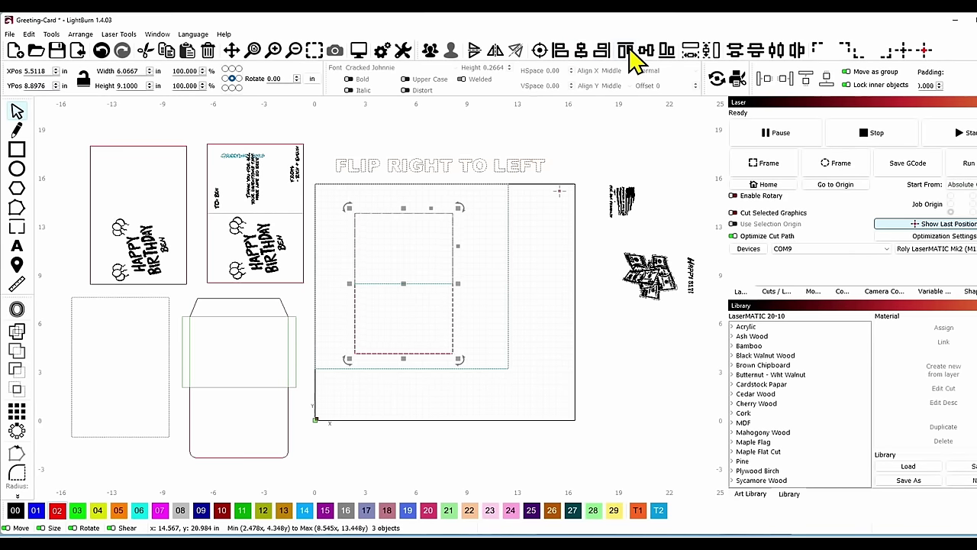
Step: Switch the units to millimetres and widen the half-height rectangle to 178.093 mm to form the side flaps
scroll(488, 289, up, 3)
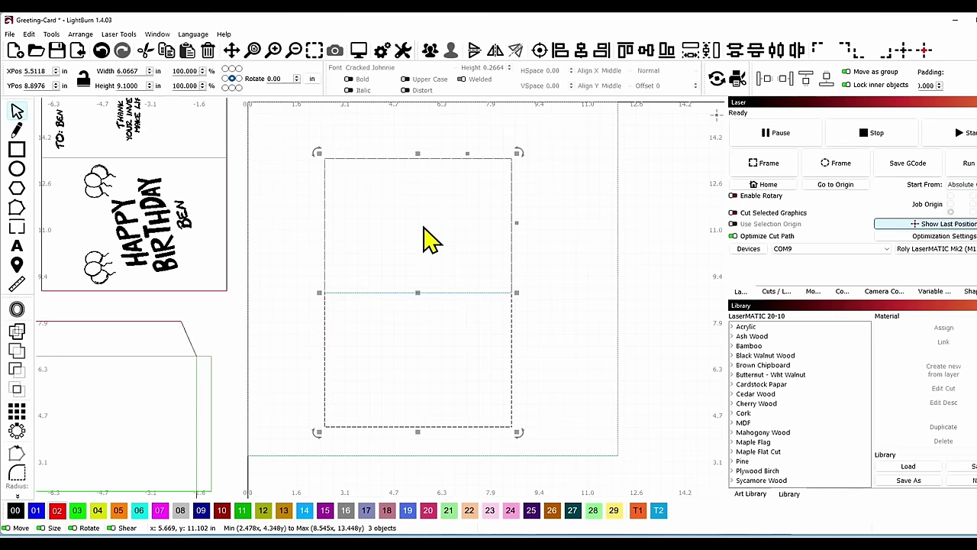
click(312, 78)
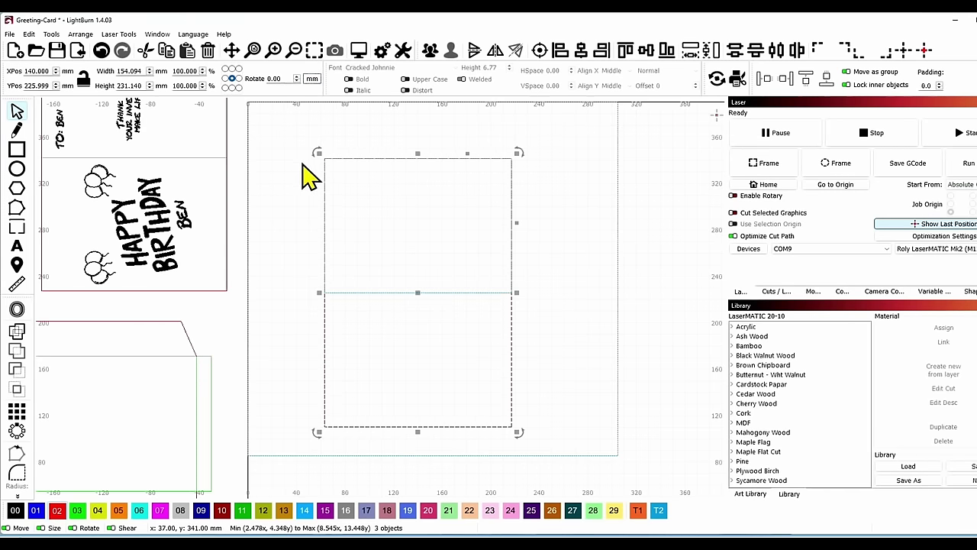
click(392, 324)
click(425, 316)
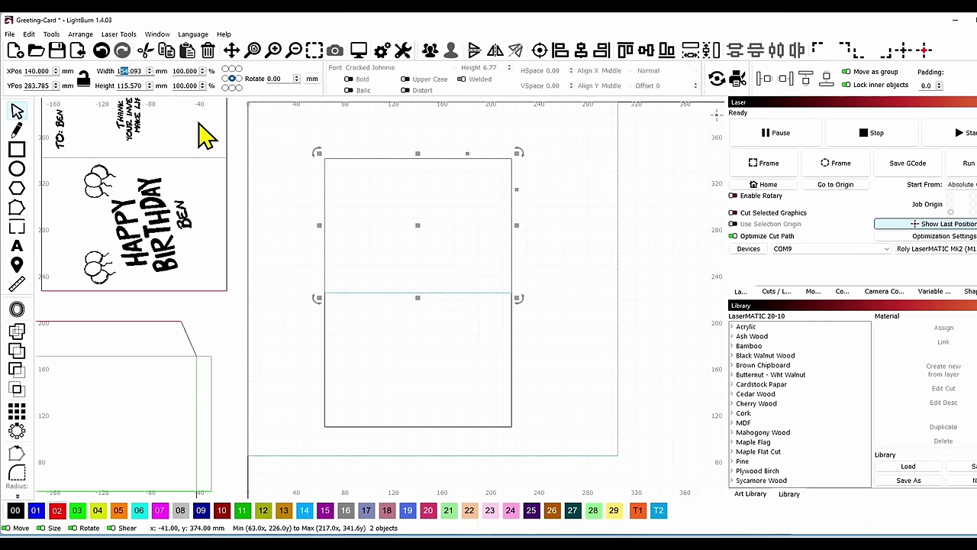
key(Return)
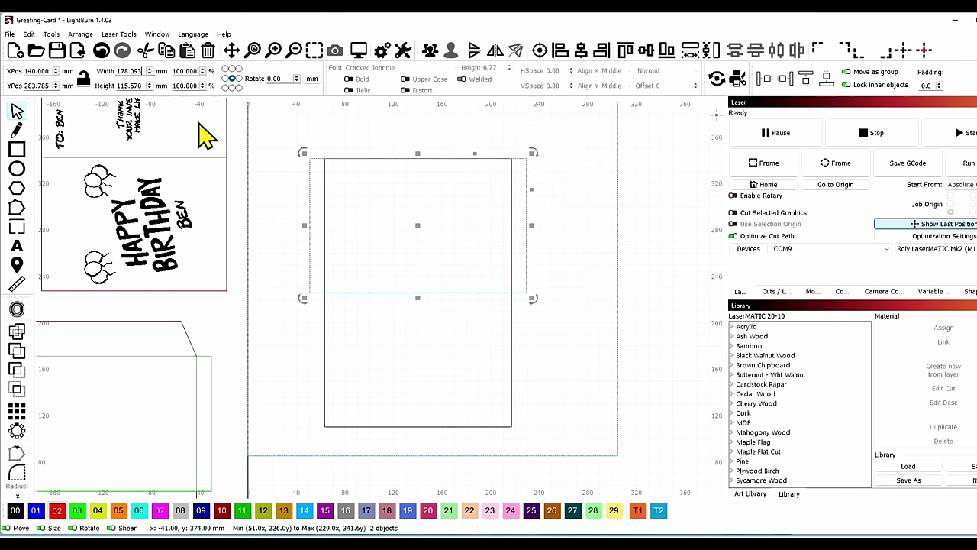
Step: Weld the tall rectangle and the 178.093 mm wide half-height rectangle into a single envelope outline
click(555, 311)
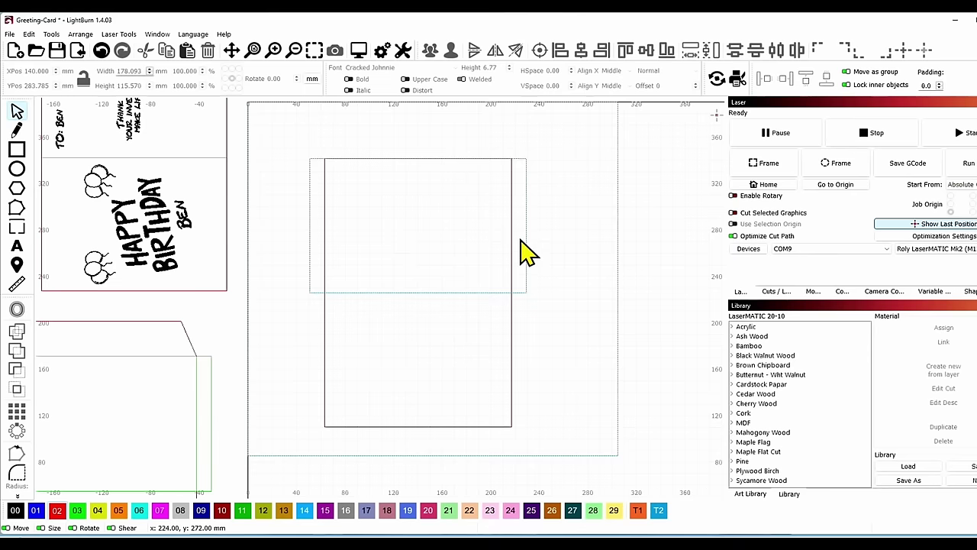
drag(526, 316, 465, 289)
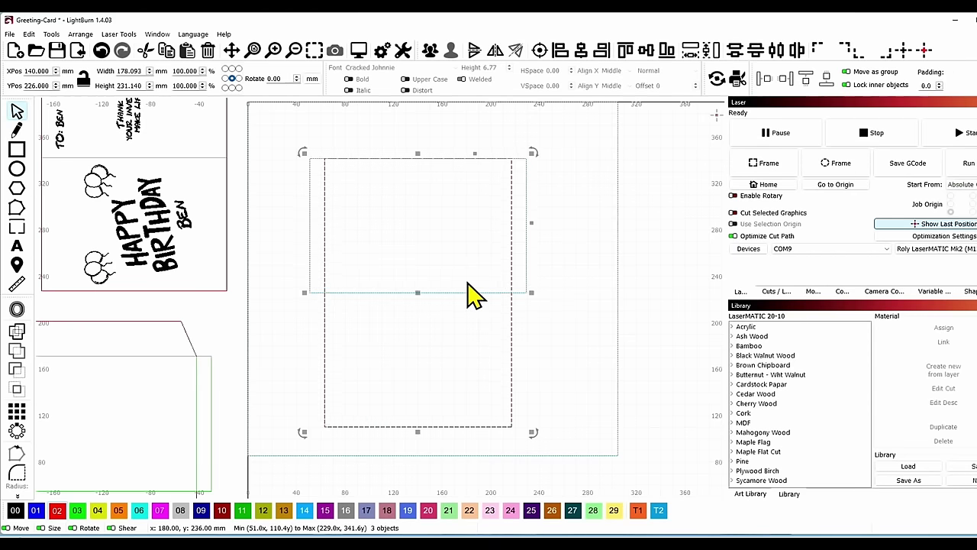
click(19, 333)
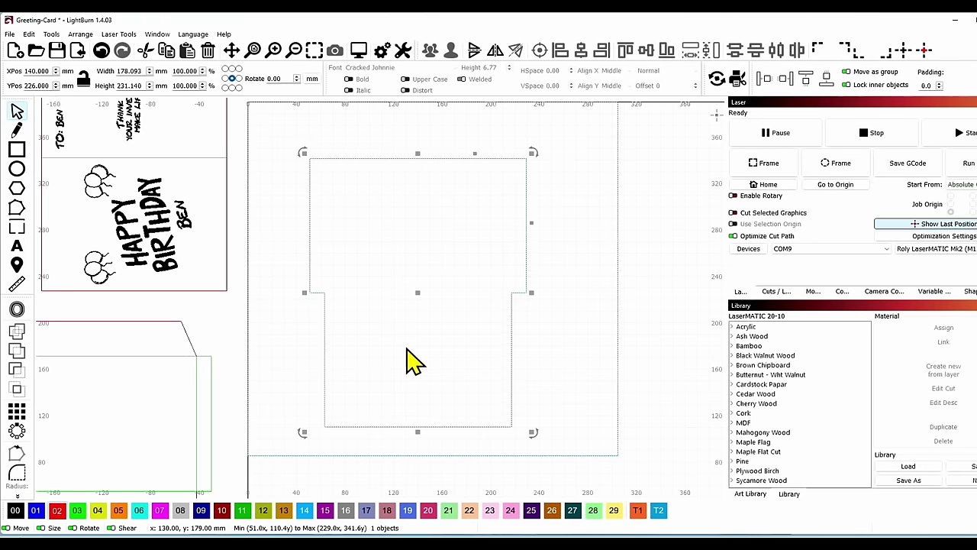
scroll(414, 389, down, 4)
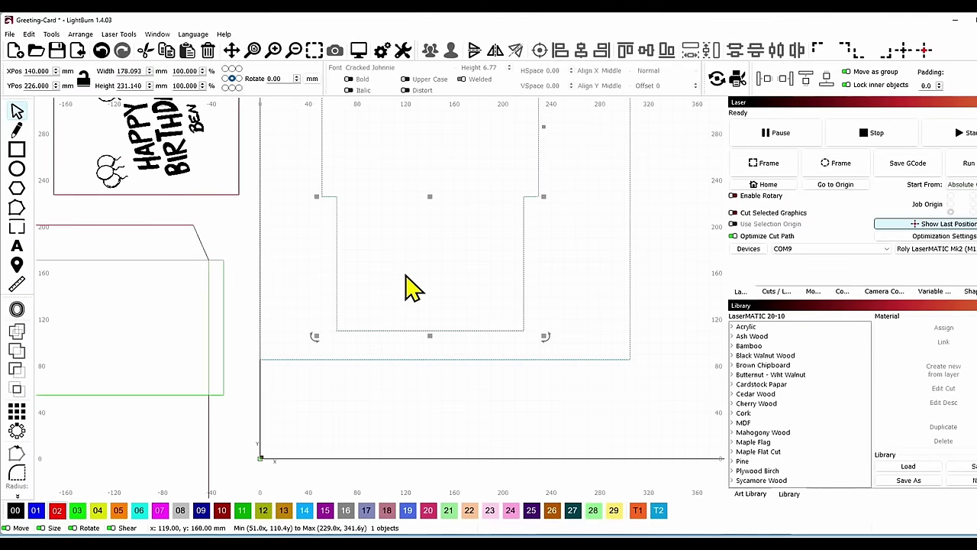
click(415, 275)
scroll(412, 290, up, 4)
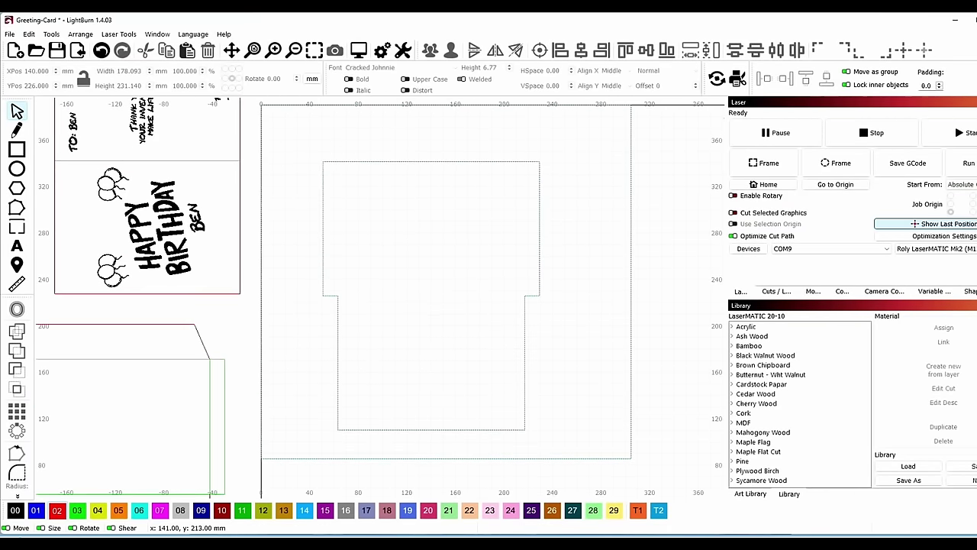
Step: Draw a rectangle about 154 × 8 mm just below the envelope outline, matching the width of its narrow lower section
scroll(432, 278, down, 3)
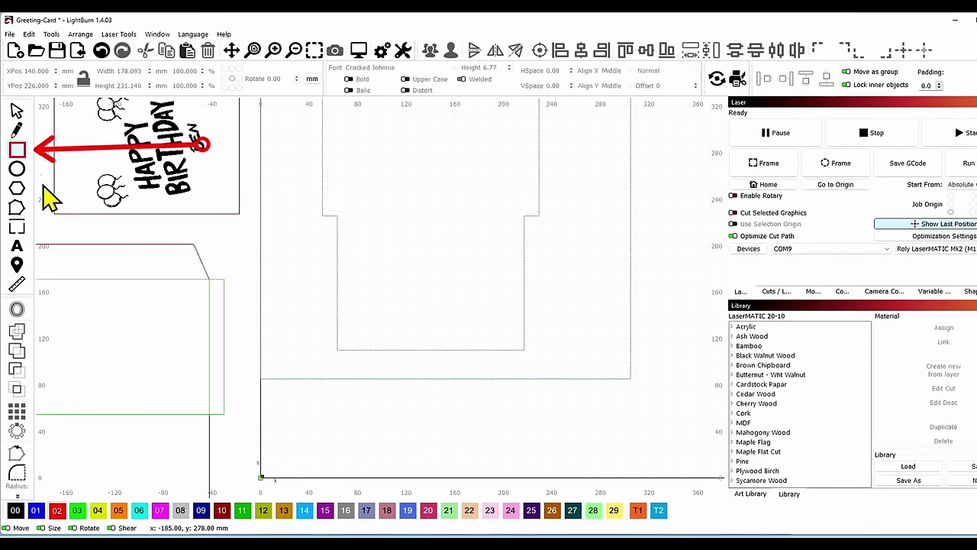
scroll(377, 371, up, 5)
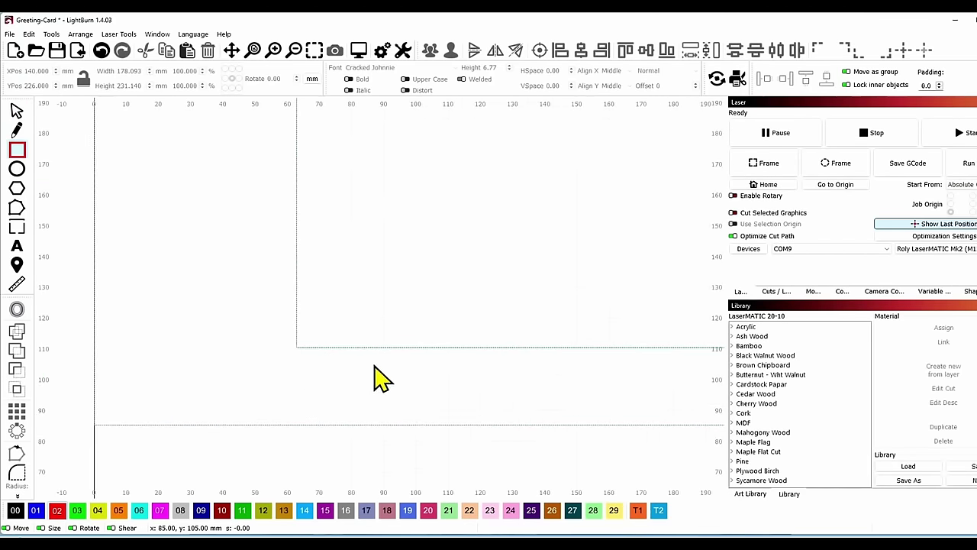
drag(379, 378, 251, 319)
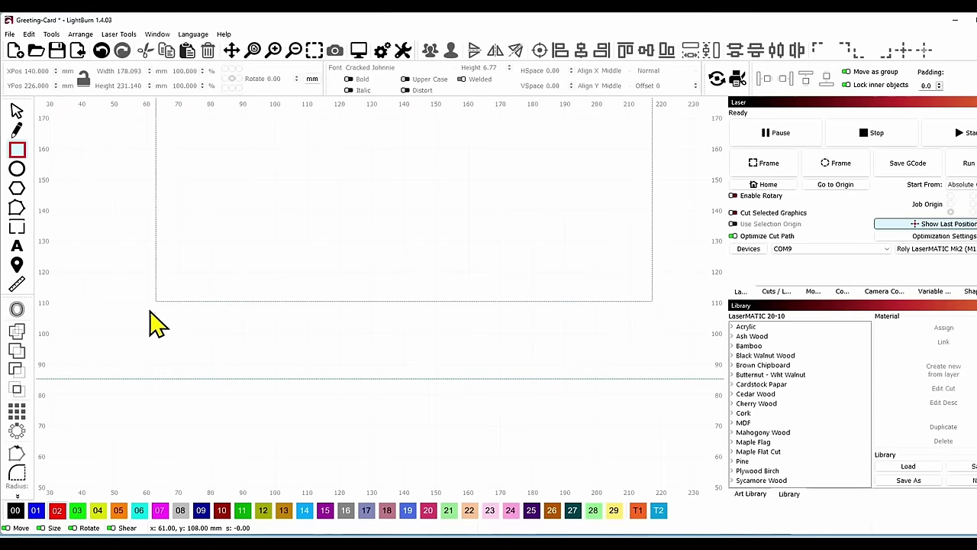
drag(156, 307, 414, 326)
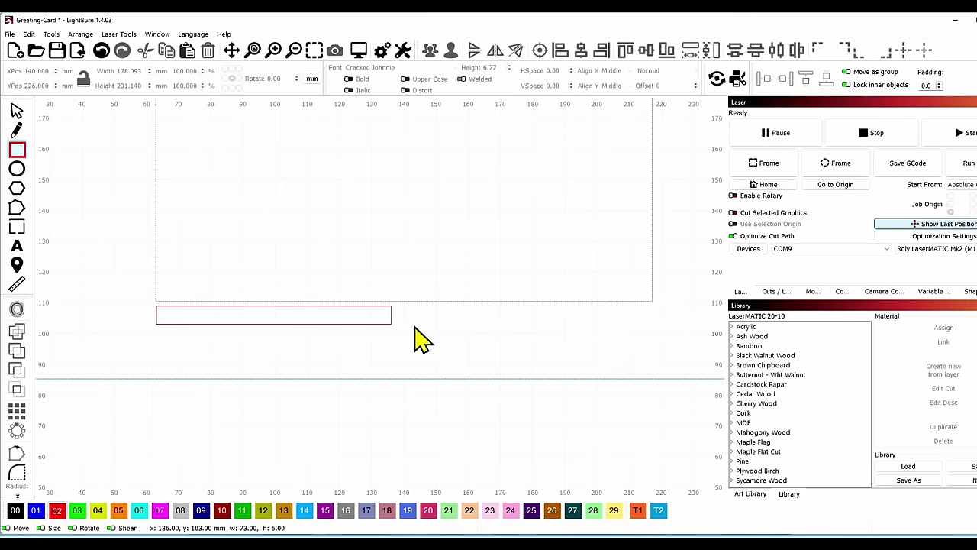
drag(655, 343, 654, 340)
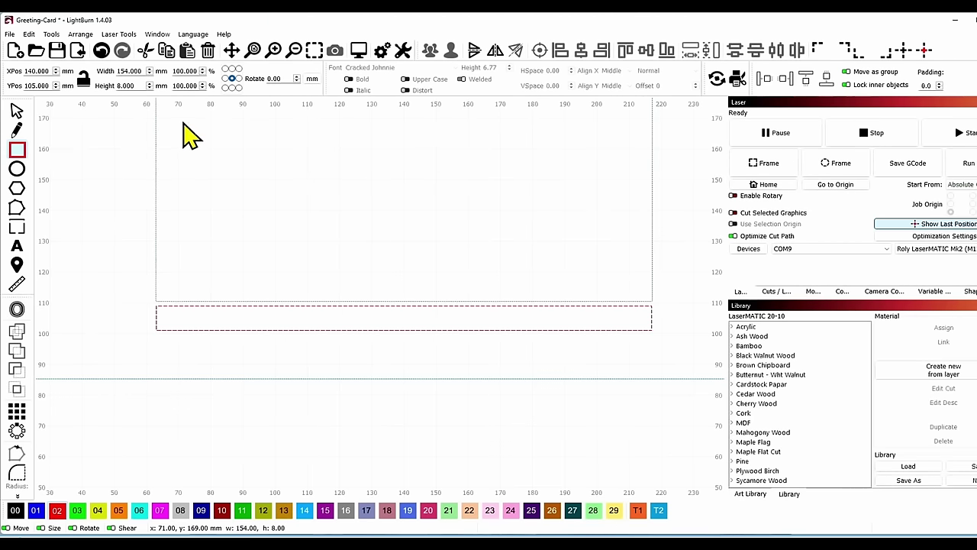
Step: Set the thin rectangle's height to 30 mm while keeping its 154 mm width
click(83, 77)
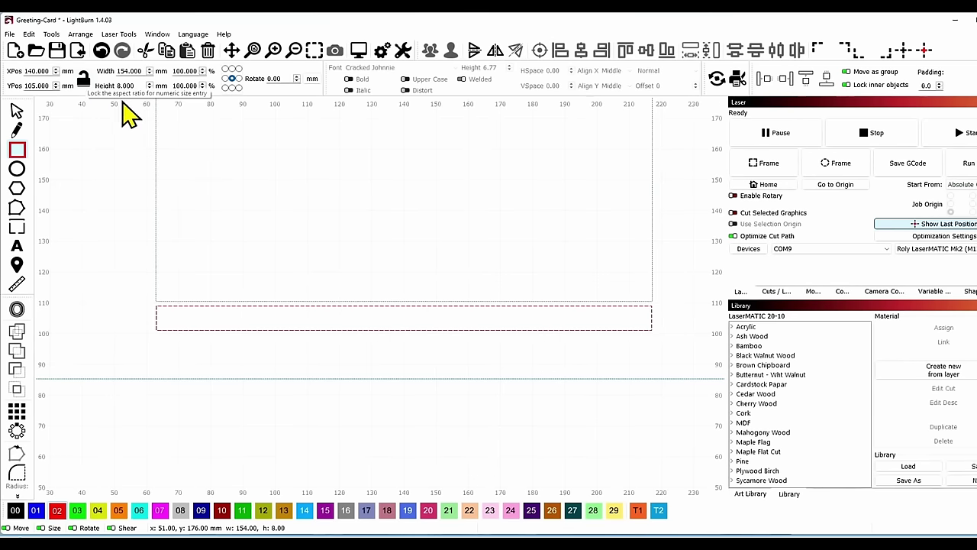
double_click(127, 85)
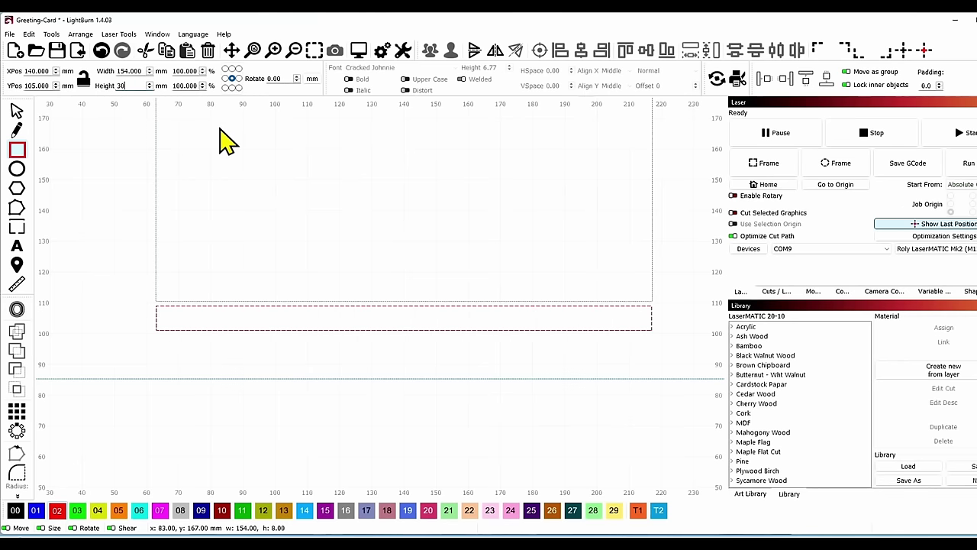
key(Return)
scroll(237, 160, down, 5)
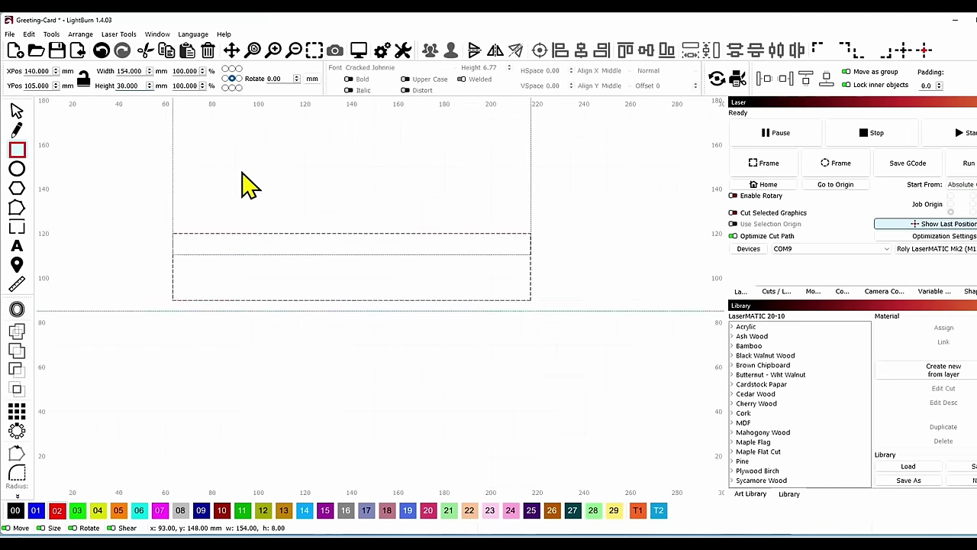
scroll(321, 258, down, 3)
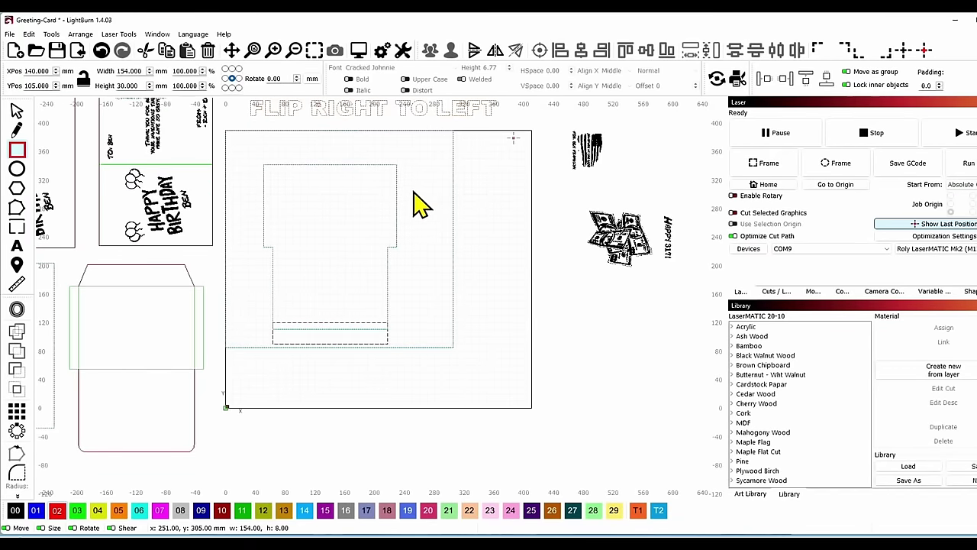
drag(412, 194, 381, 161)
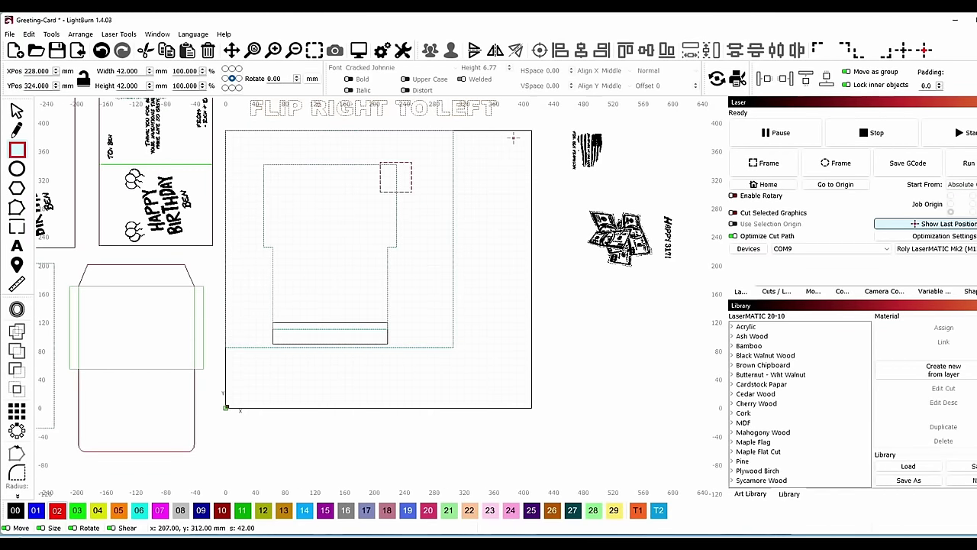
click(101, 51)
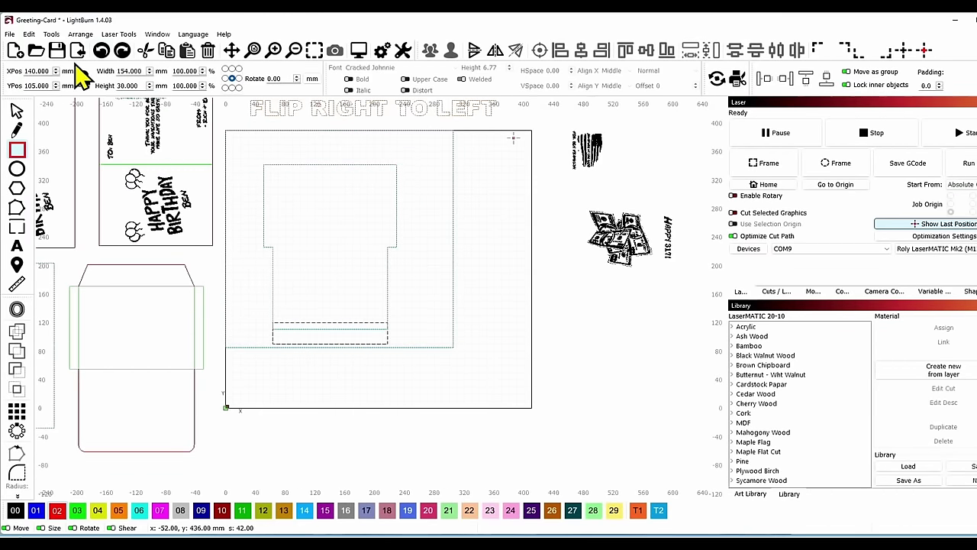
Step: Align the 154 × 30 mm rectangle flush with the upper edge of the envelope outline
click(17, 111)
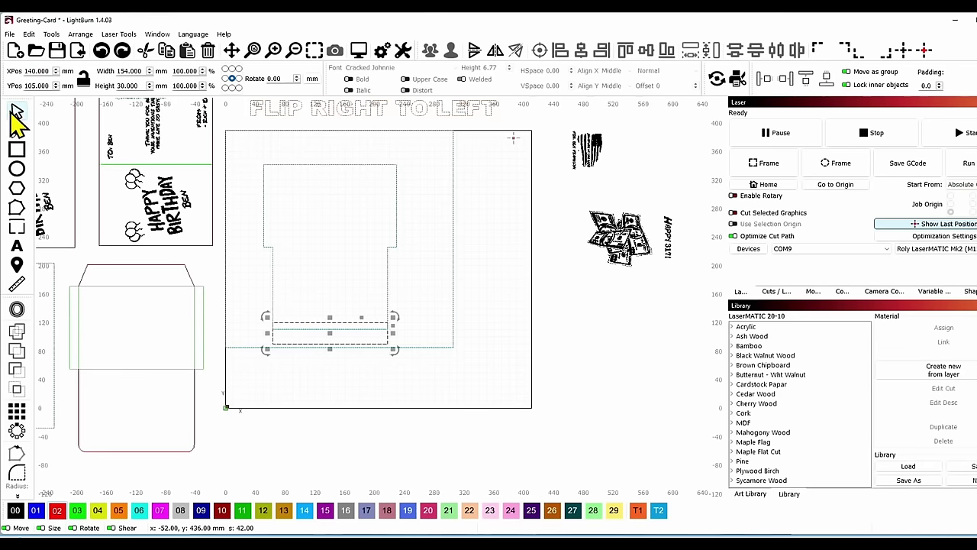
shift+click(379, 200)
click(628, 51)
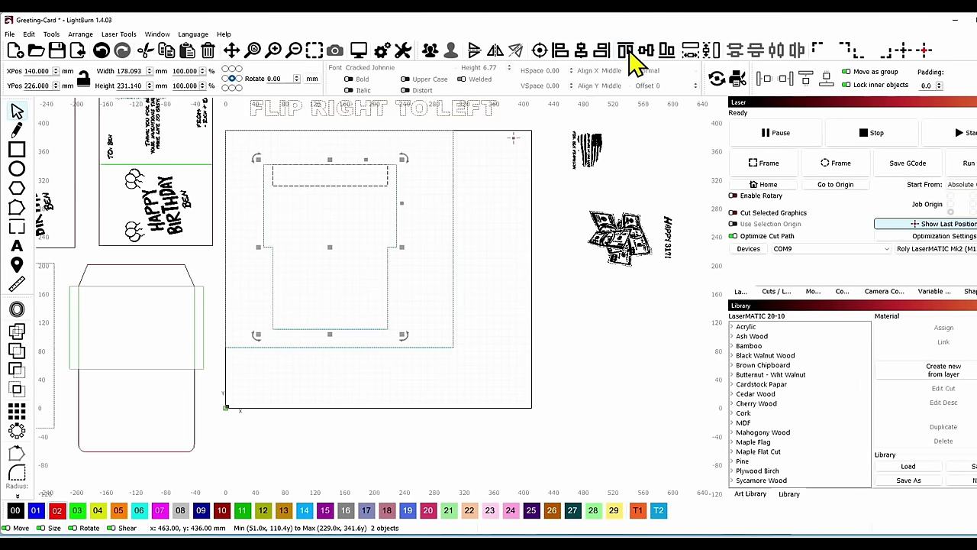
click(453, 201)
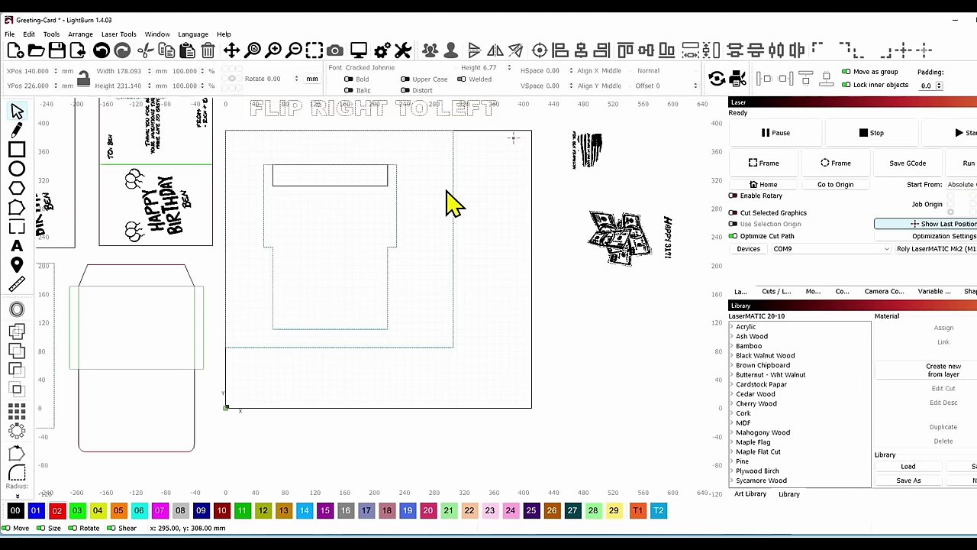
Step: Nudge the 154 × 30 mm rectangle upward to Y 356.570 mm so it sits directly on top of the envelope outline
click(327, 199)
scroll(327, 207, up, 3)
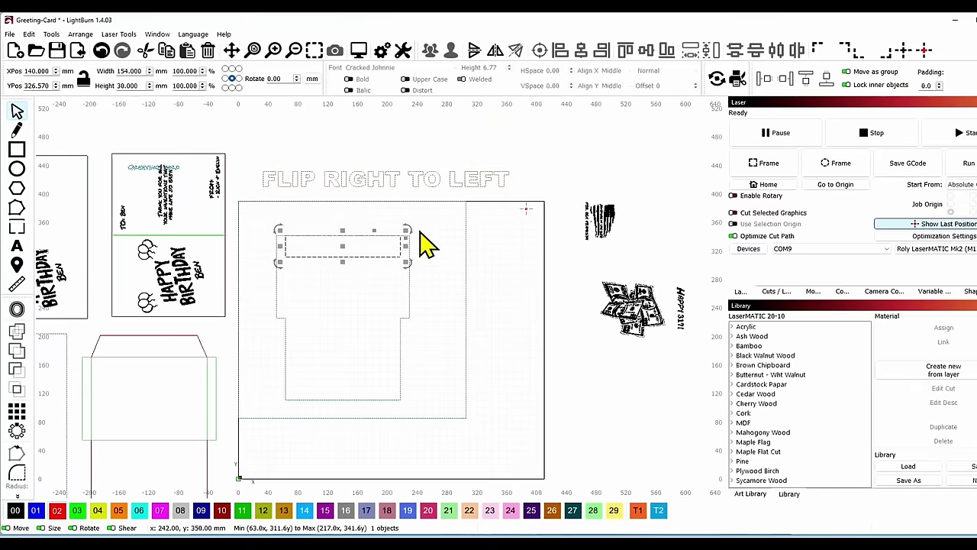
scroll(357, 269, up, 6)
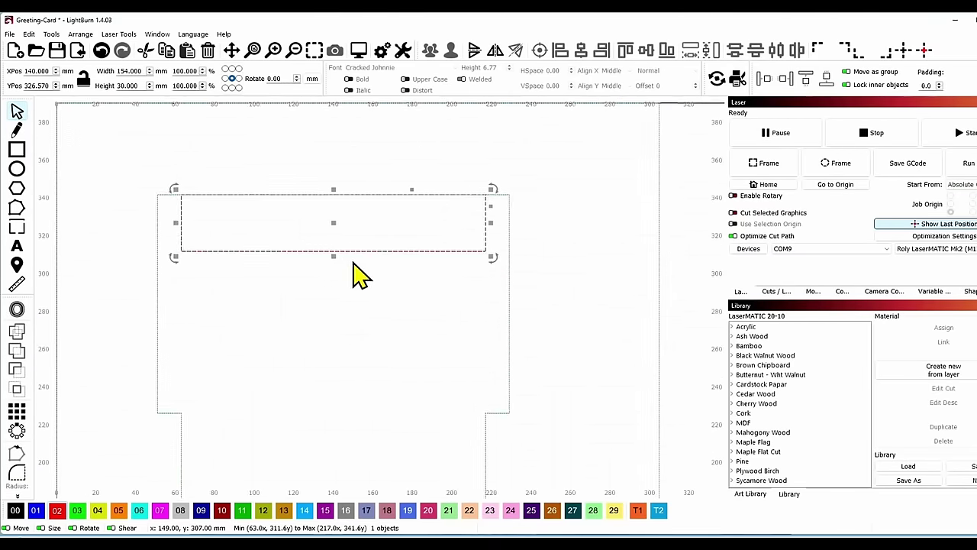
key(Up)
key(Up)
key(Up)
key(Up)
key(Up)
key(Up)
key(Up)
key(Up)
key(Up)
key(Up)
key(Up)
key(Up)
key(Up)
key(Up)
key(Up)
key(Up)
key(Up)
key(Up)
key(Up)
key(Up)
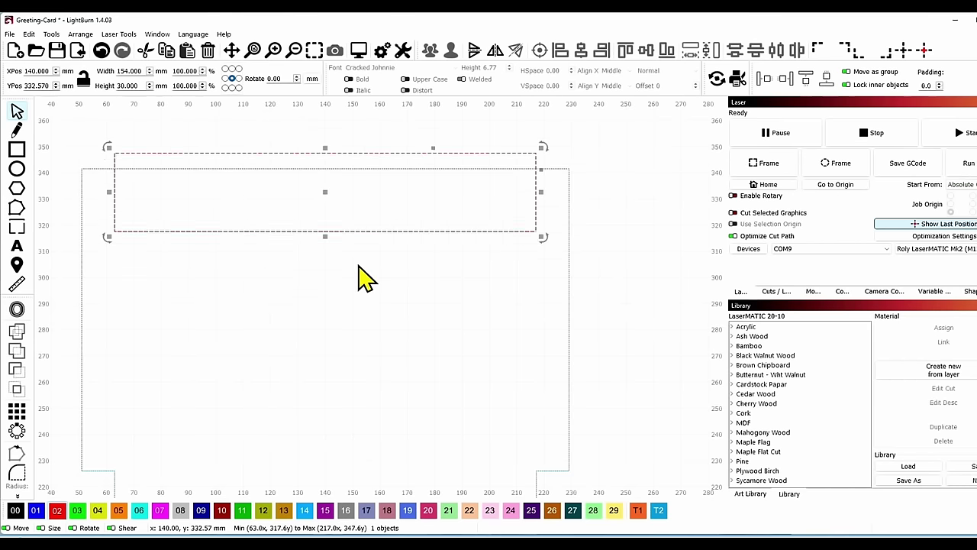
key(Up)
key(Up)
key(Up)
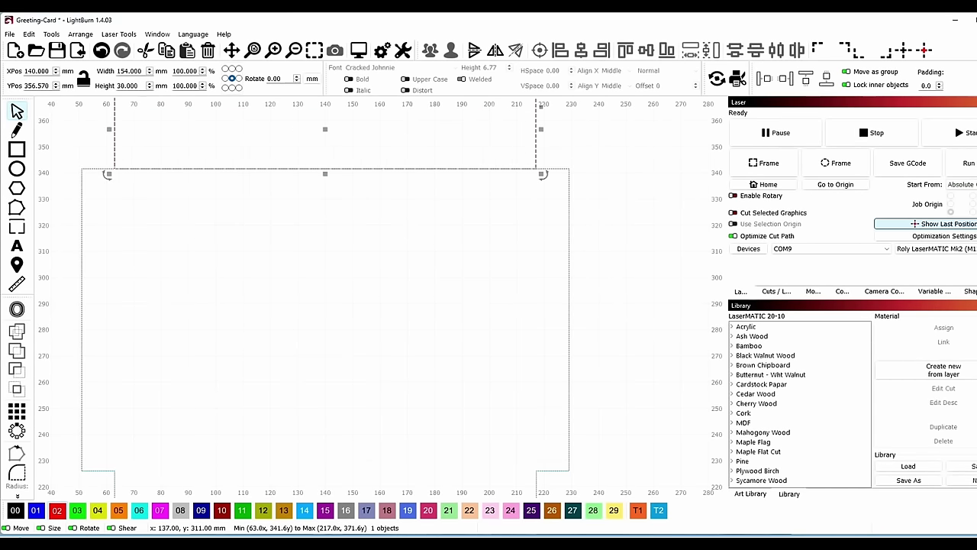
drag(259, 219, 284, 309)
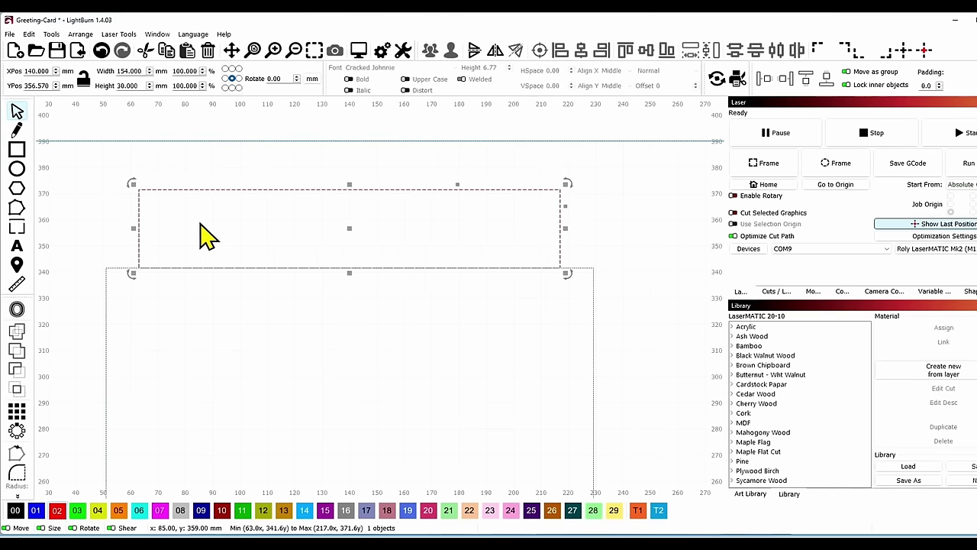
Step: Warp the 30 mm high rectangle symmetrically into a trapezoid flap about 29.4 mm high, narrowing its upper edge to about 127 mm
click(29, 34)
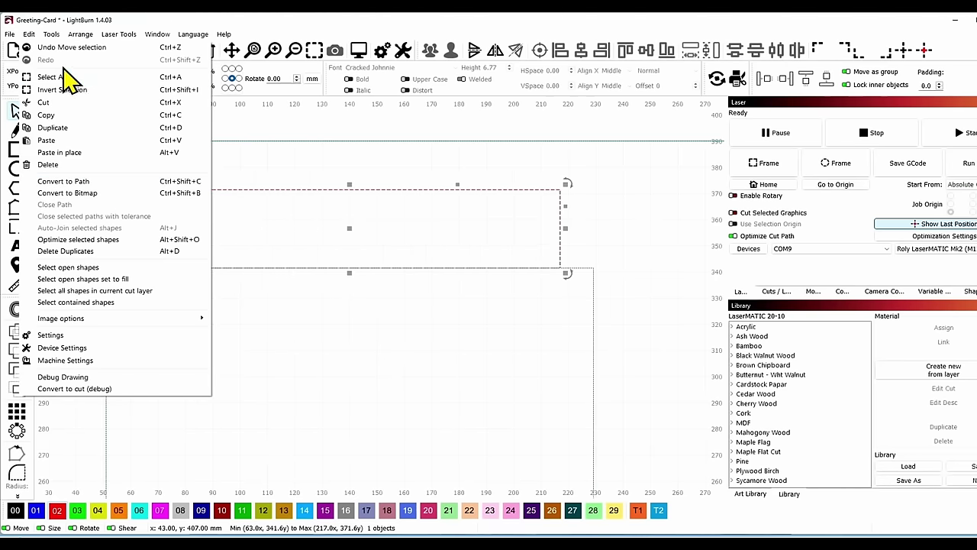
mouse_move(58, 40)
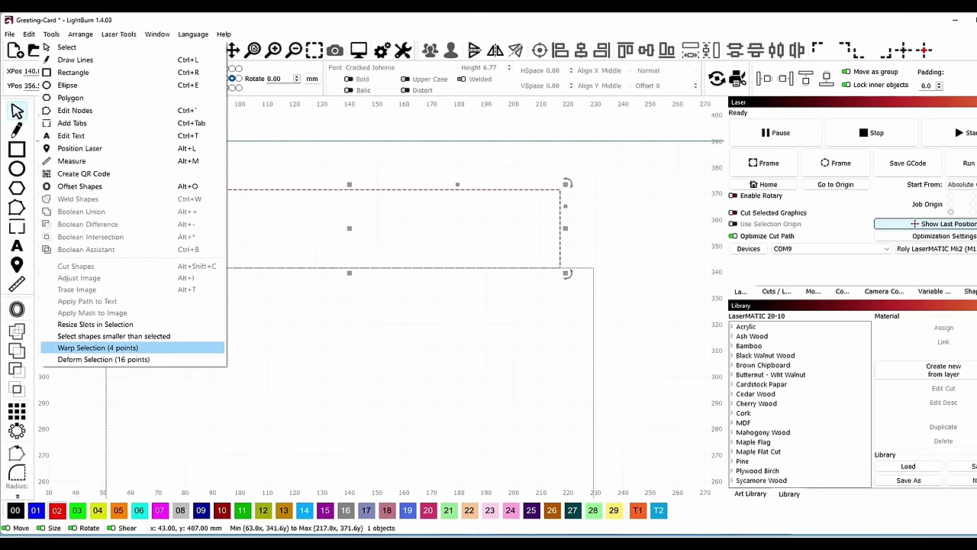
click(146, 349)
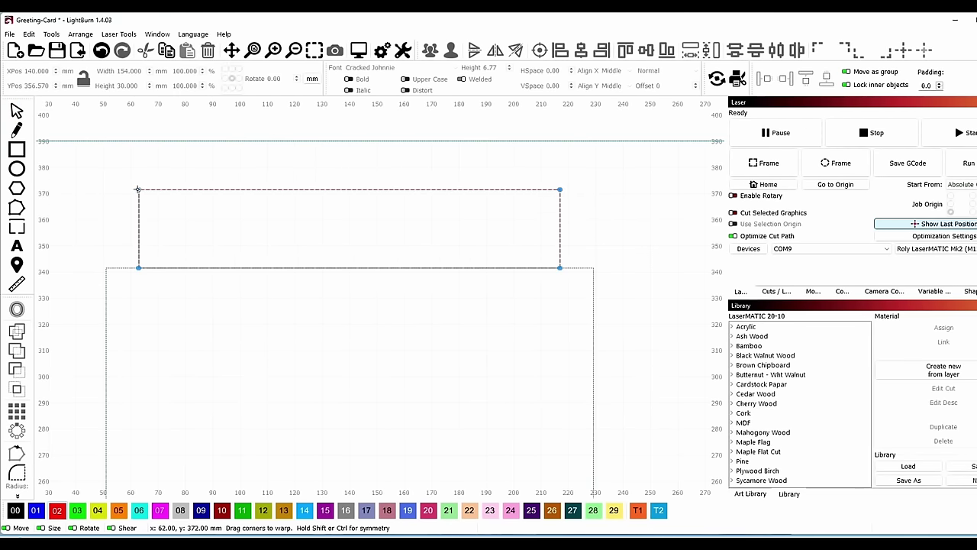
drag(160, 189, 164, 189)
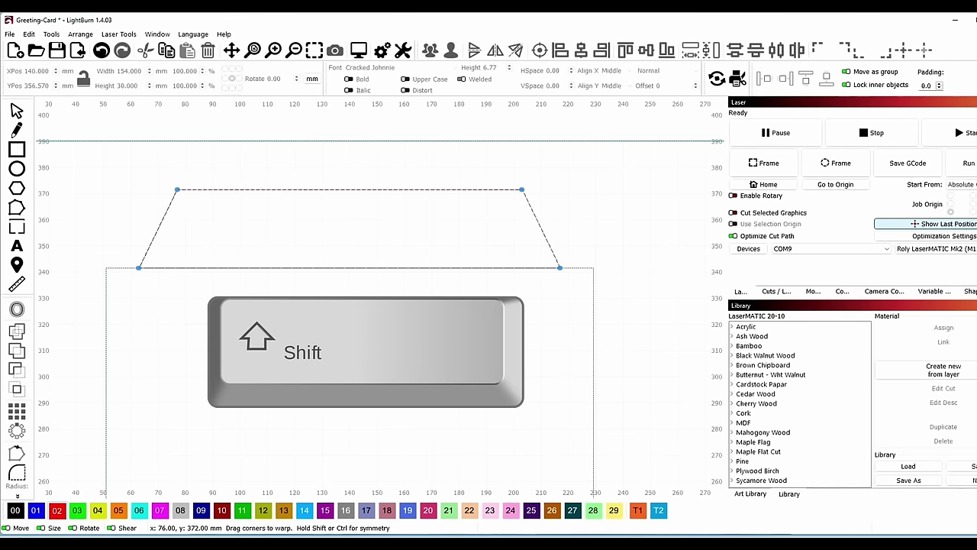
drag(175, 188, 166, 188)
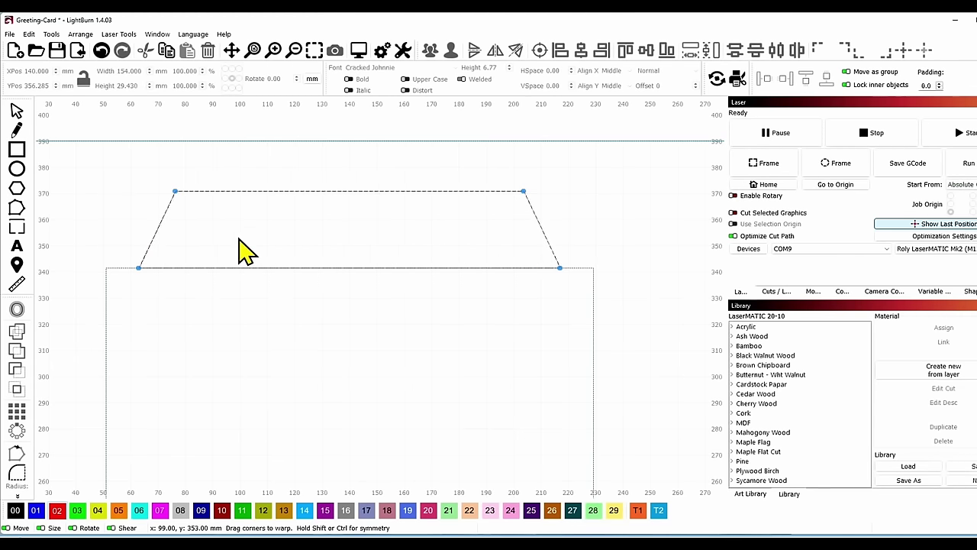
click(17, 111)
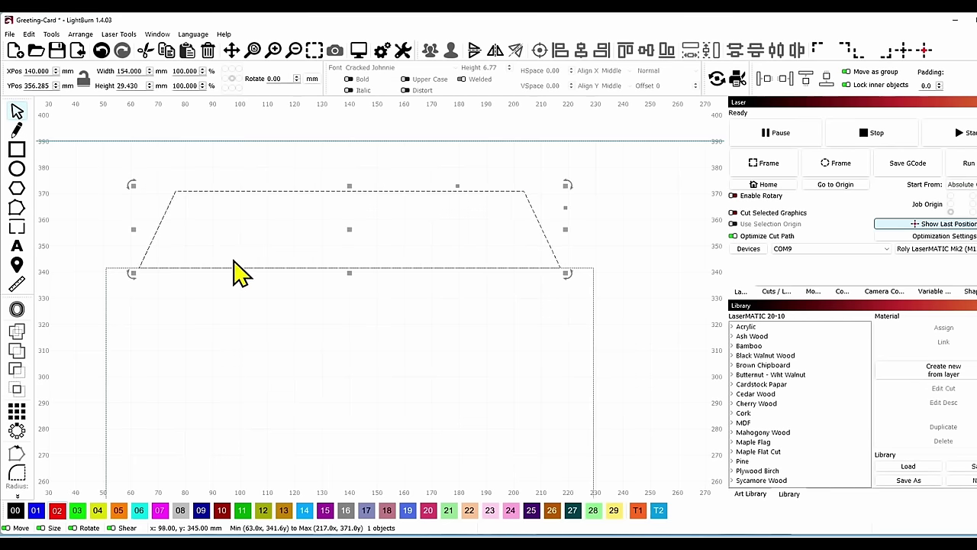
Step: Raise the trapezoid flap 3 mm to Y 359.285 mm, split off its lower edge as a separate line and select that line
scroll(241, 273, up, 2)
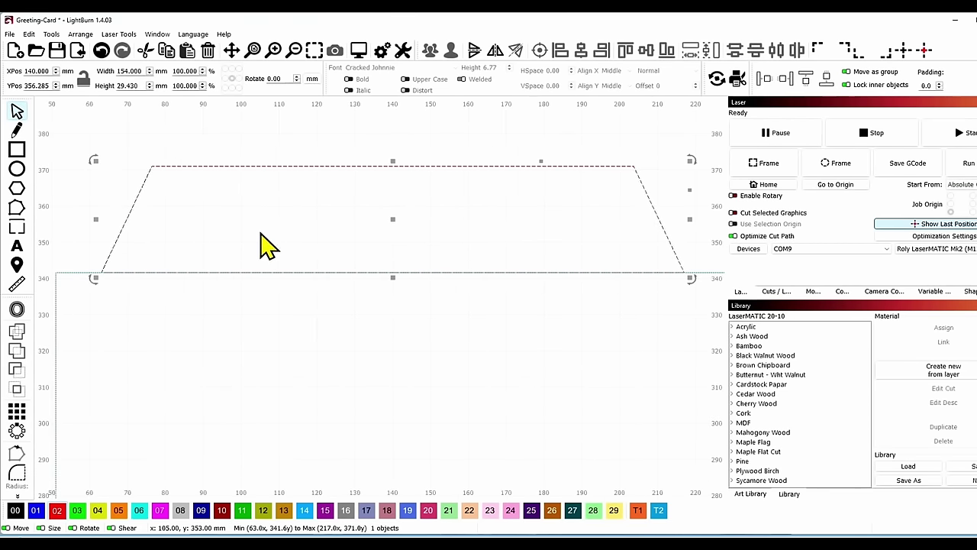
key(Up)
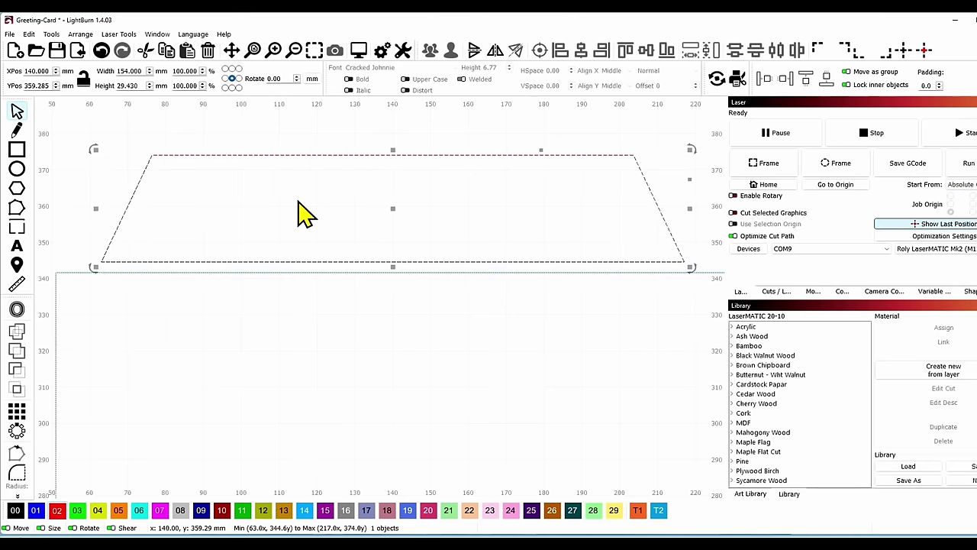
click(16, 213)
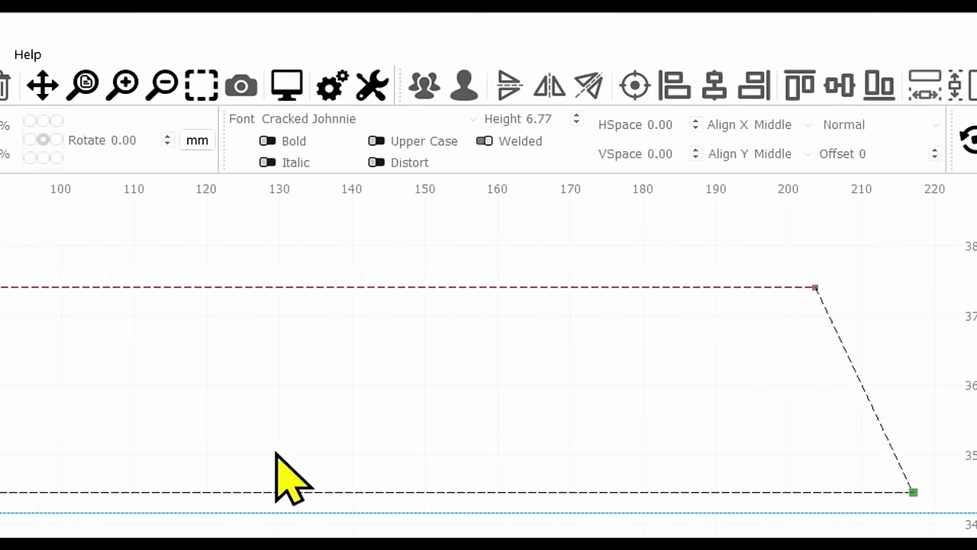
click(22, 142)
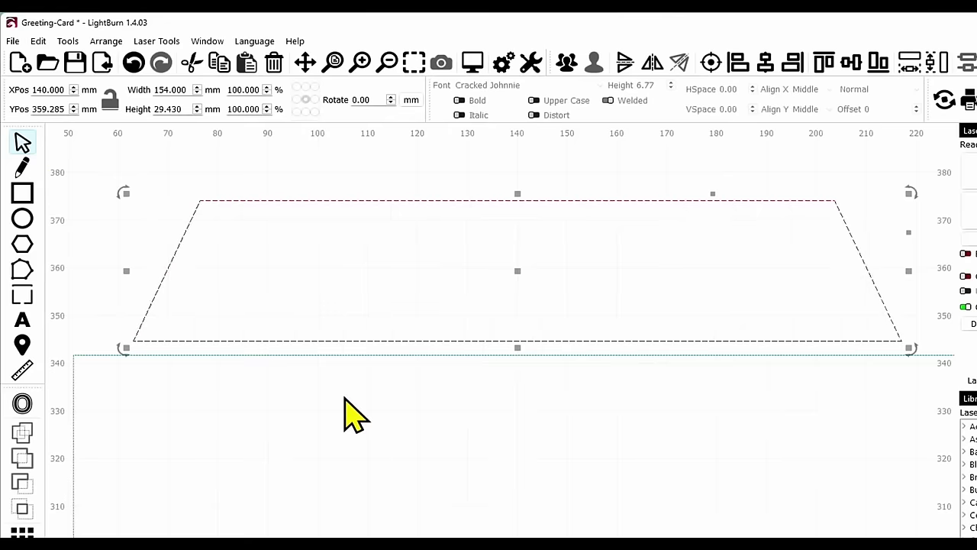
click(409, 377)
click(433, 339)
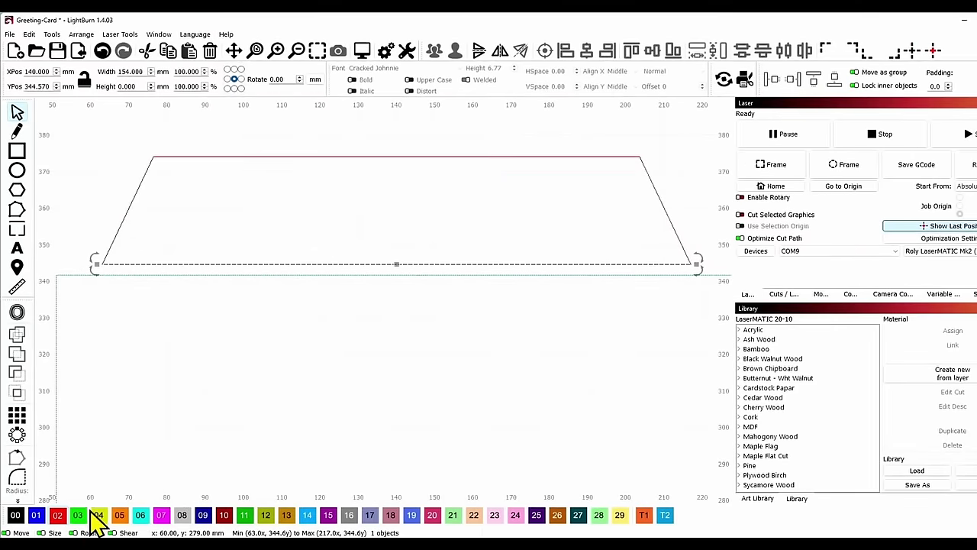
Step: Assign the separated lower edge of the trapezoid flap to the green layer 03
click(80, 519)
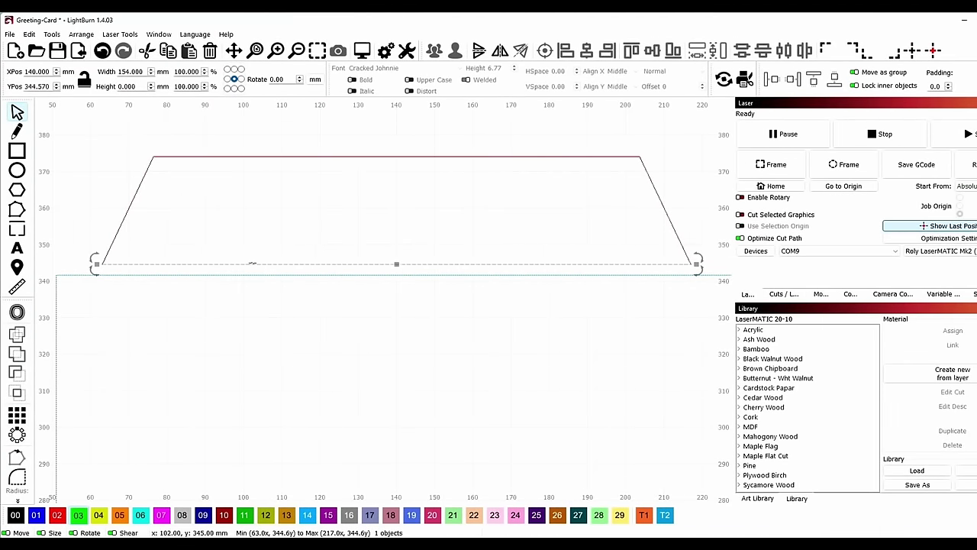
Step: Break the envelope outline's upper edge at a new node directly below the flap's lower-left corner, at about X 63 mm
scroll(77, 281, up, 3)
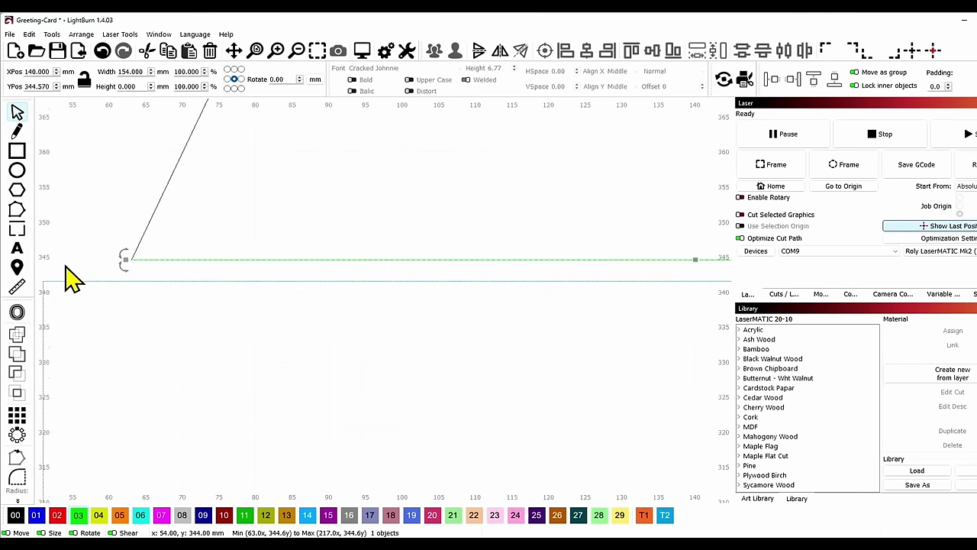
scroll(102, 290, up, 5)
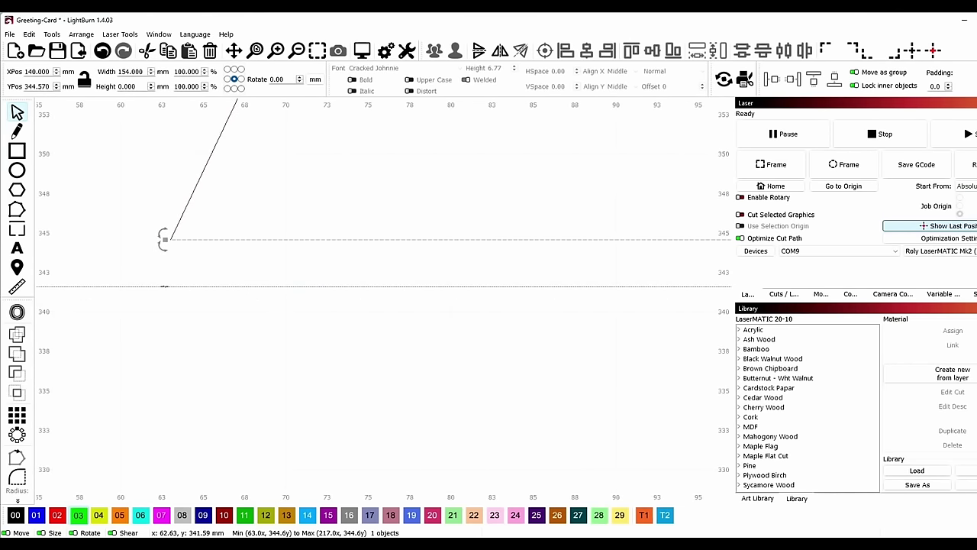
scroll(163, 288, up, 2)
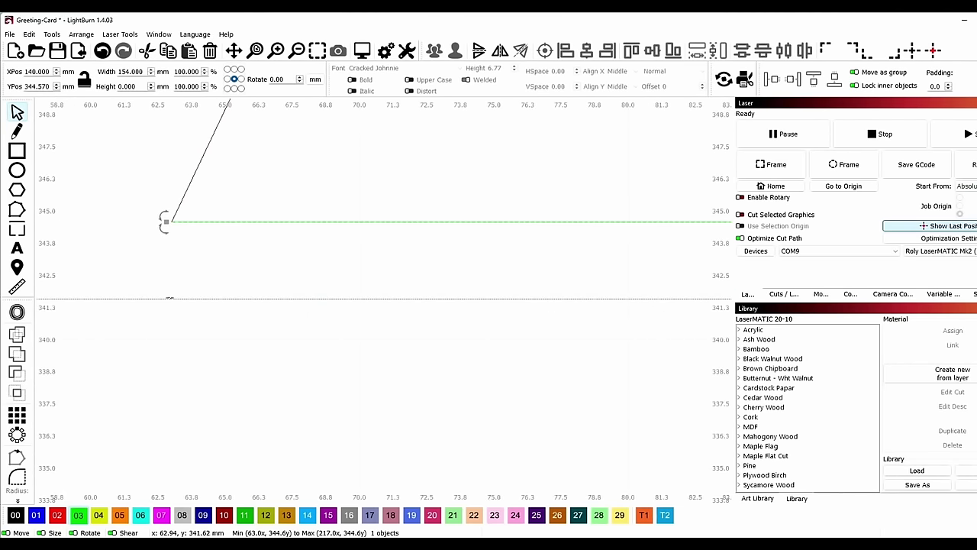
click(170, 298)
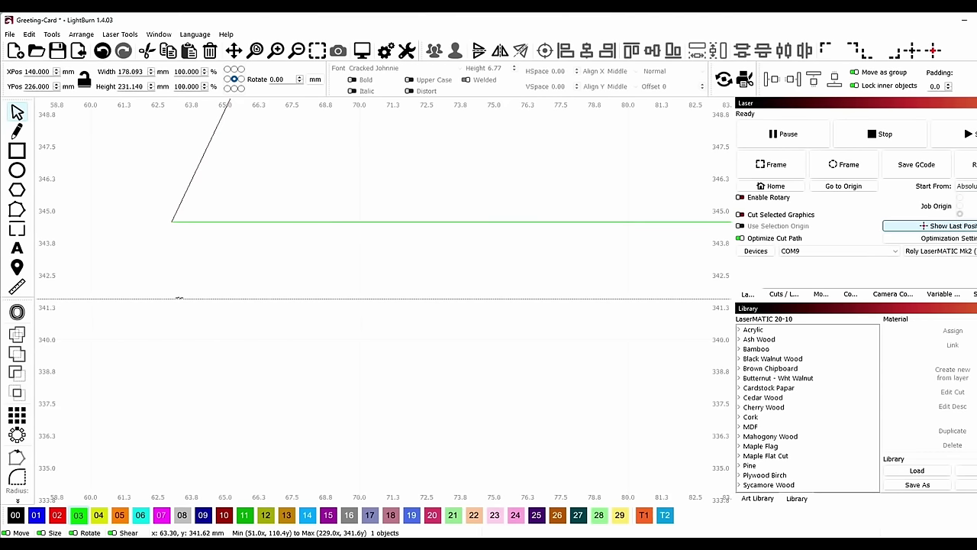
scroll(225, 290, down, 5)
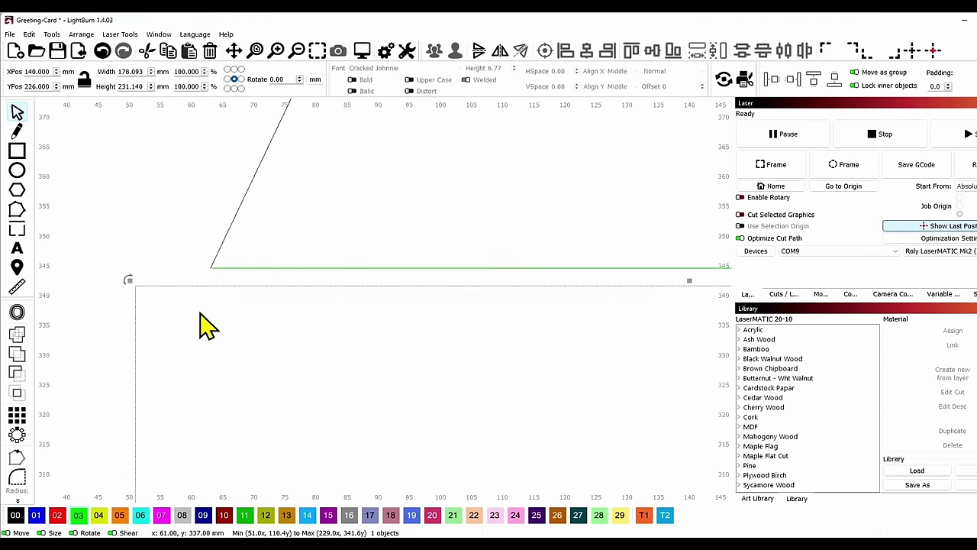
scroll(206, 319, up, 1)
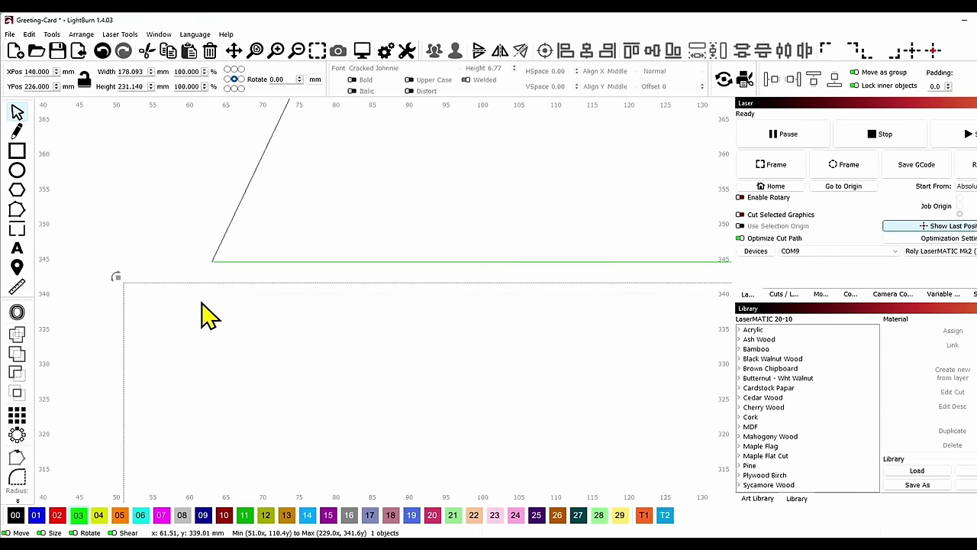
click(17, 212)
scroll(217, 288, up, 5)
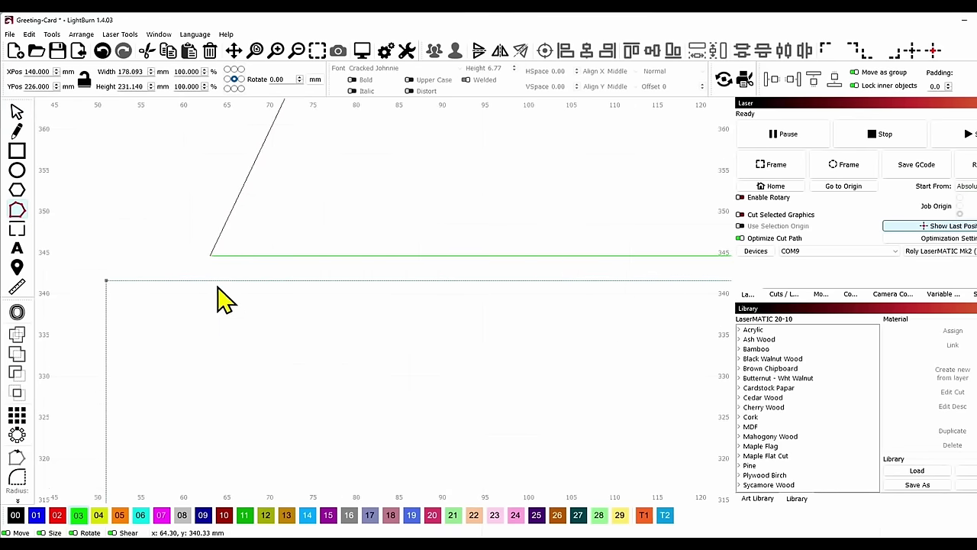
scroll(217, 281, up, 2)
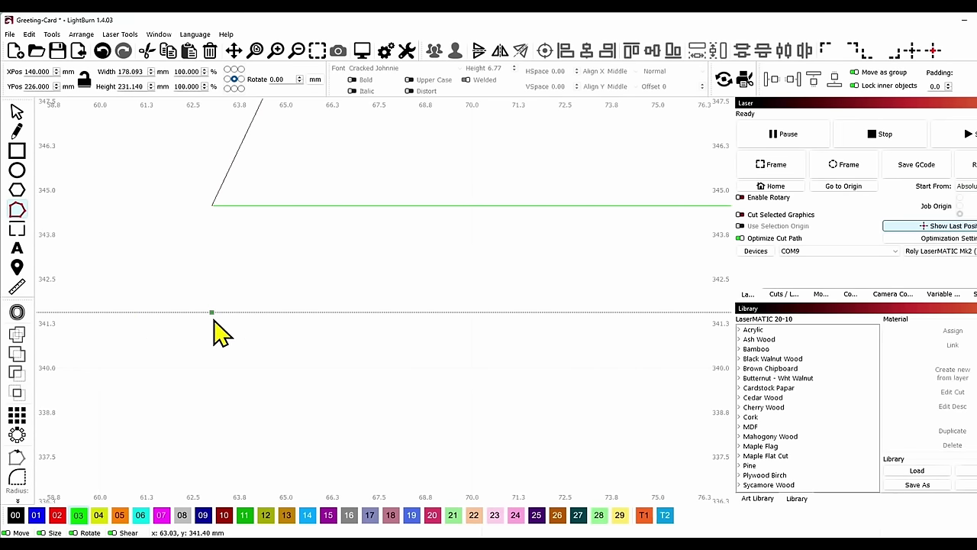
Step: Break the envelope outline's upper edge at another new node directly below the flap's lower-right corner, at about X 217 mm
scroll(497, 344, down, 4)
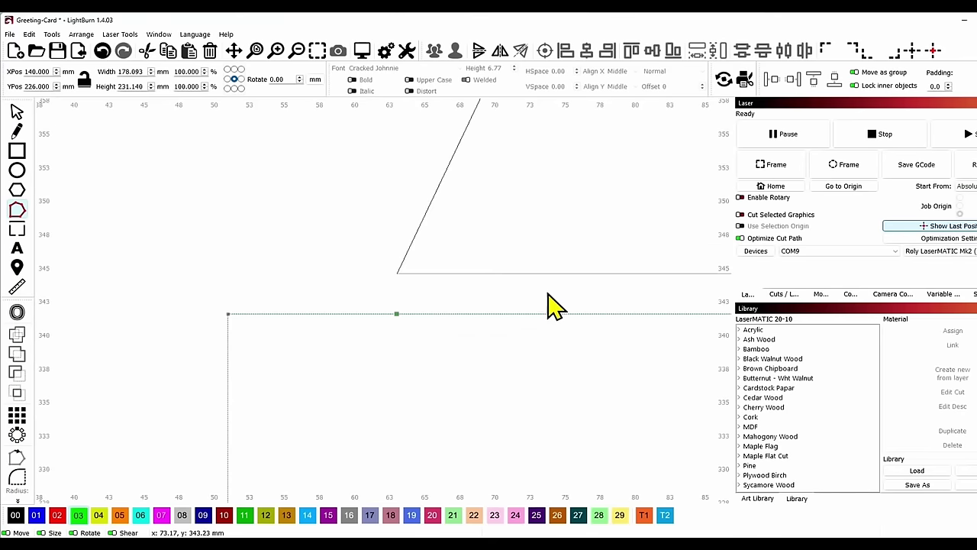
drag(599, 297, 119, 291)
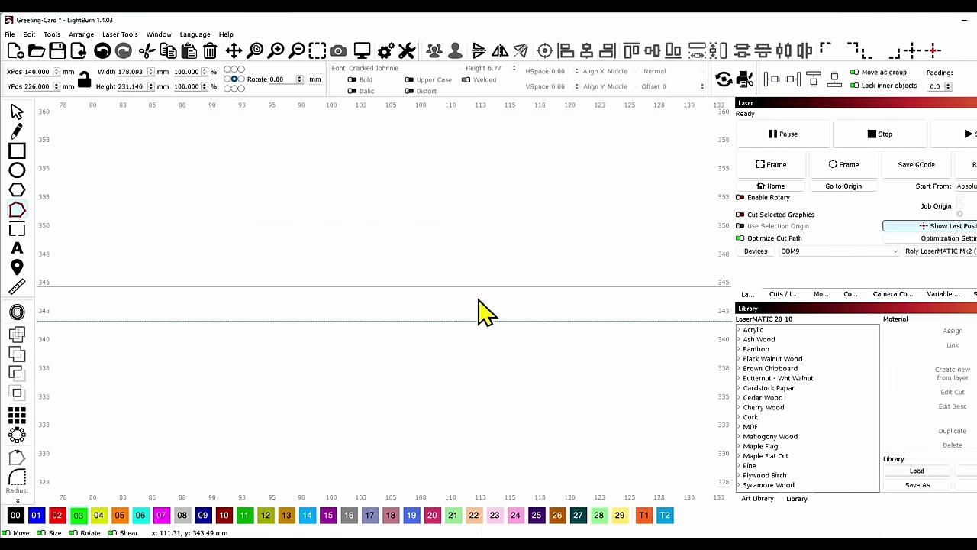
drag(481, 313, 252, 300)
scroll(382, 327, down, 3)
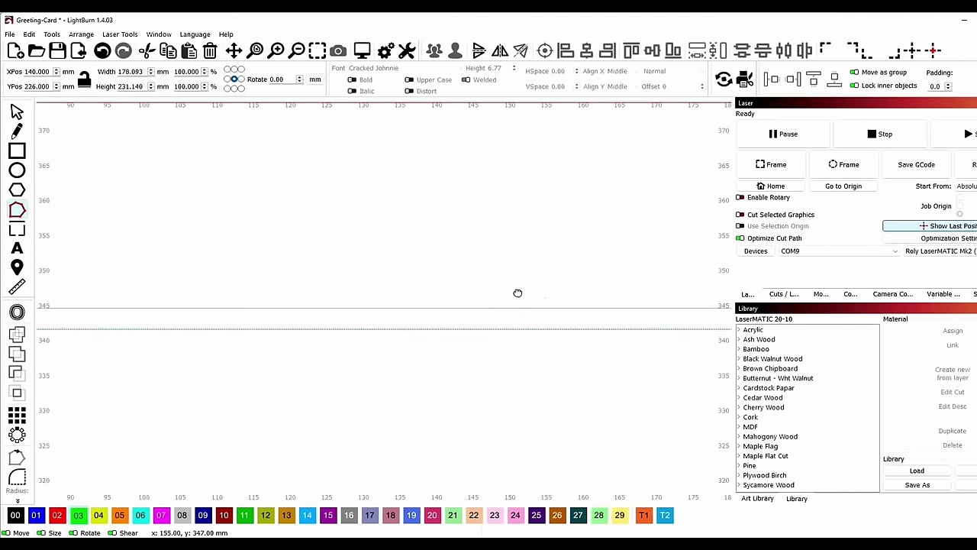
drag(517, 290, 183, 324)
drag(551, 349, 319, 325)
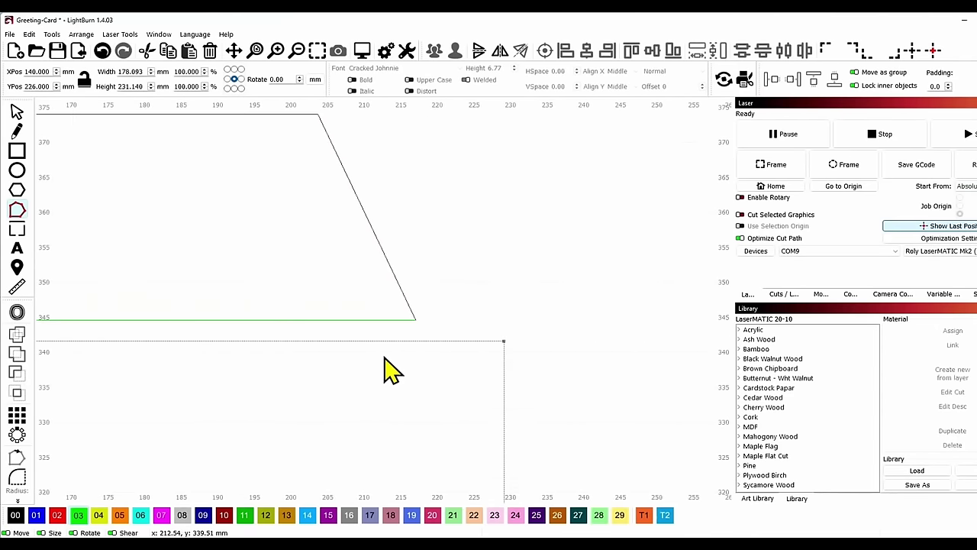
scroll(413, 368, up, 2)
scroll(426, 369, up, 3)
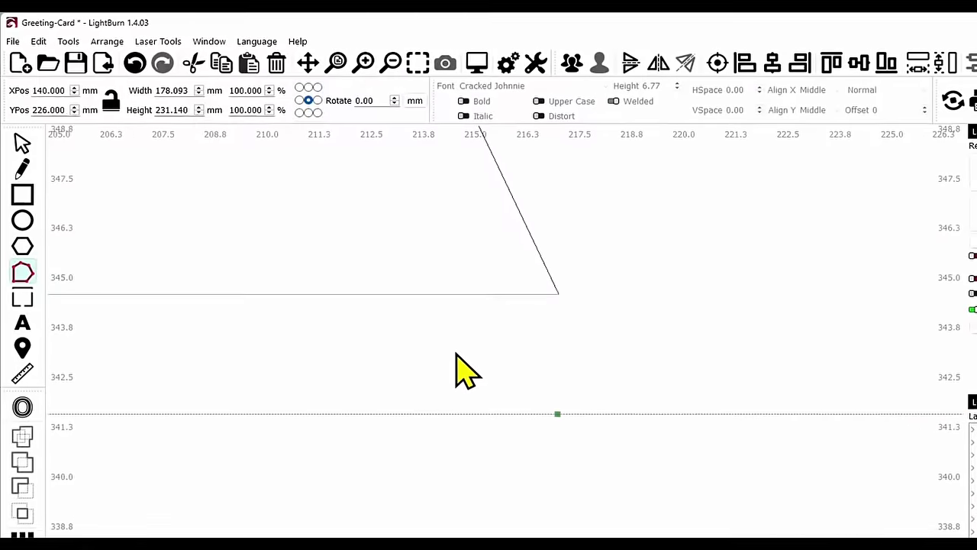
Step: Delete the roughly 154 mm segment of the envelope outline's upper edge that lies between the two new nodes
click(22, 146)
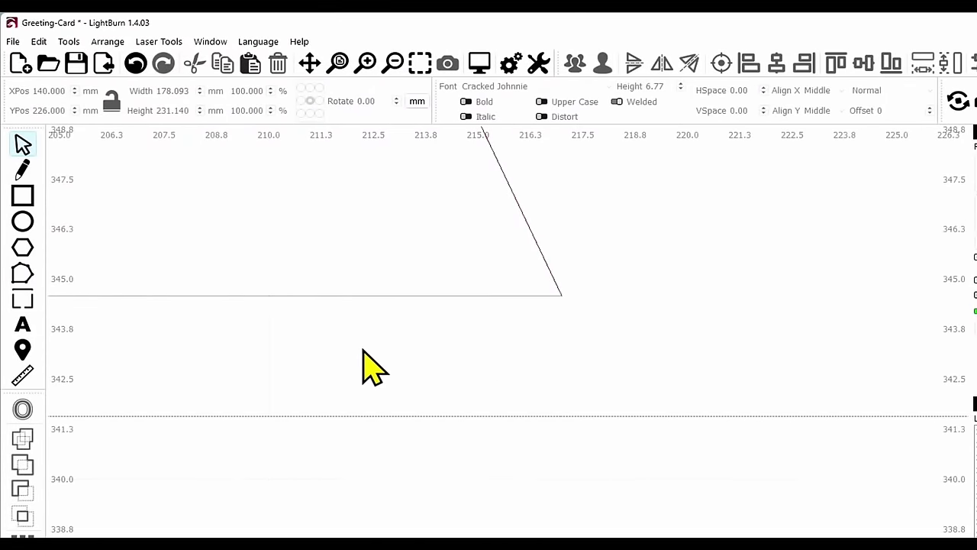
click(302, 416)
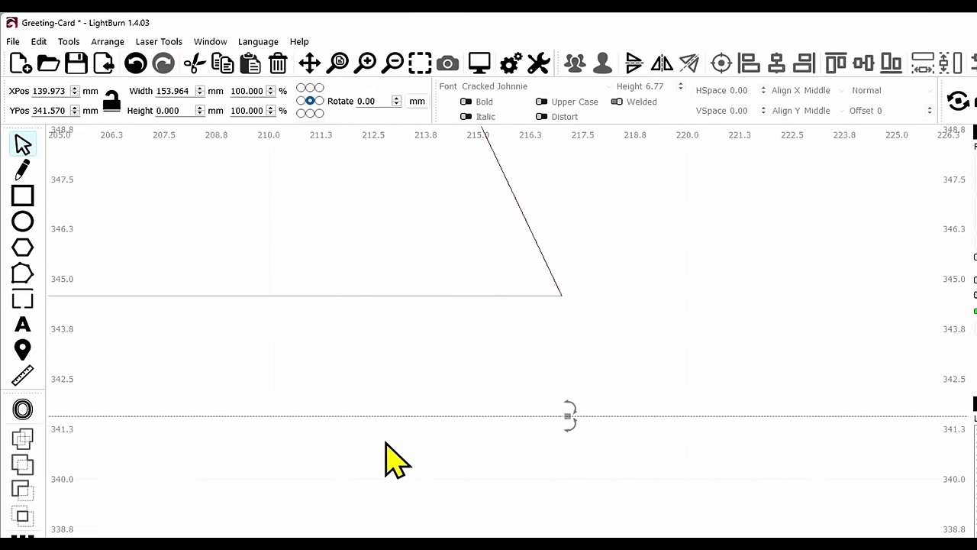
scroll(386, 442, down, 4)
scroll(243, 436, down, 5)
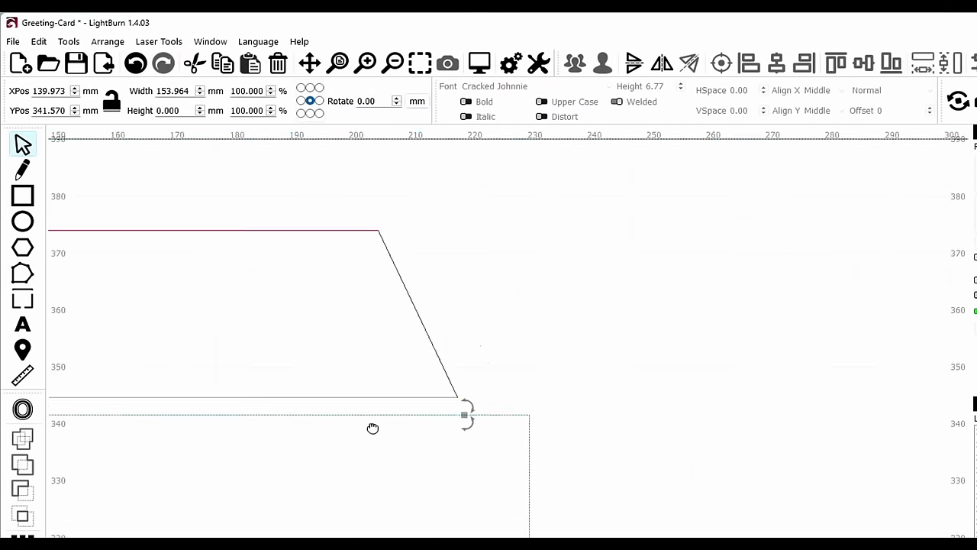
drag(321, 441, 412, 433)
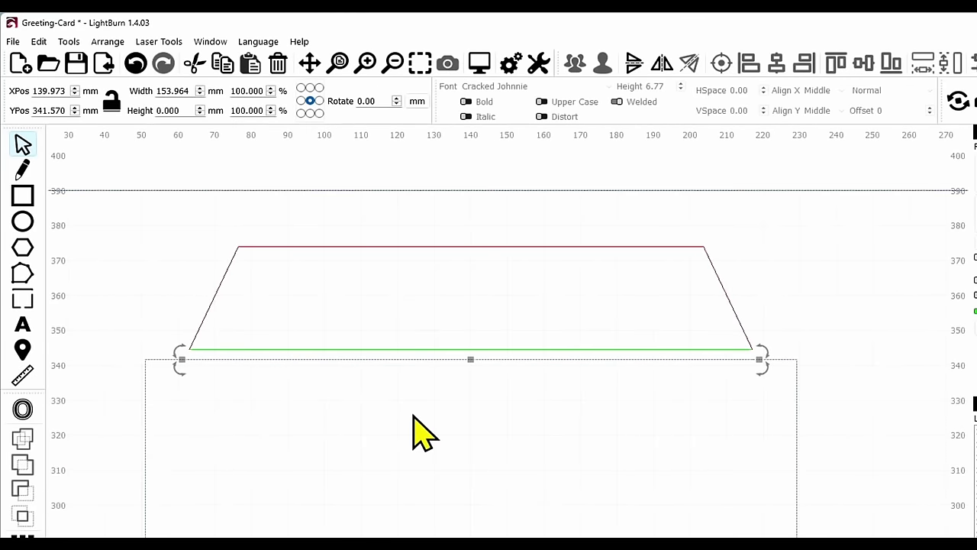
click(413, 417)
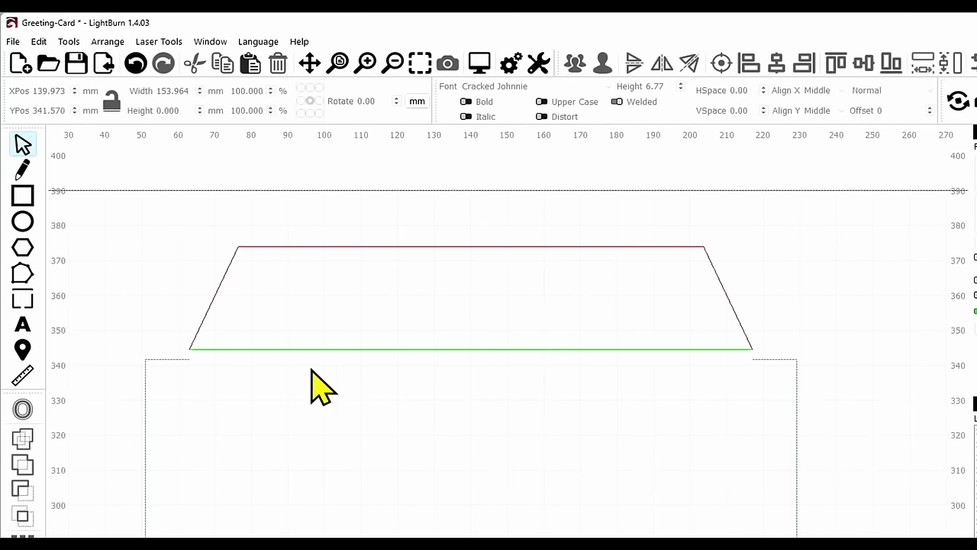
Step: Move the whole flap with its green base line down 2.5 mm to Y 356.785 mm so it closes the gap
drag(301, 367, 212, 276)
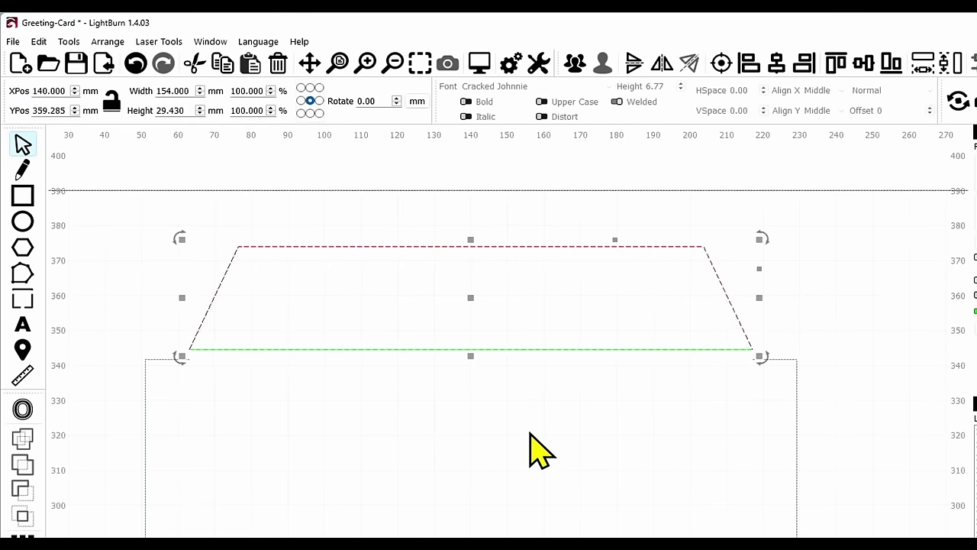
key(Down)
key(Down)
key(Down)
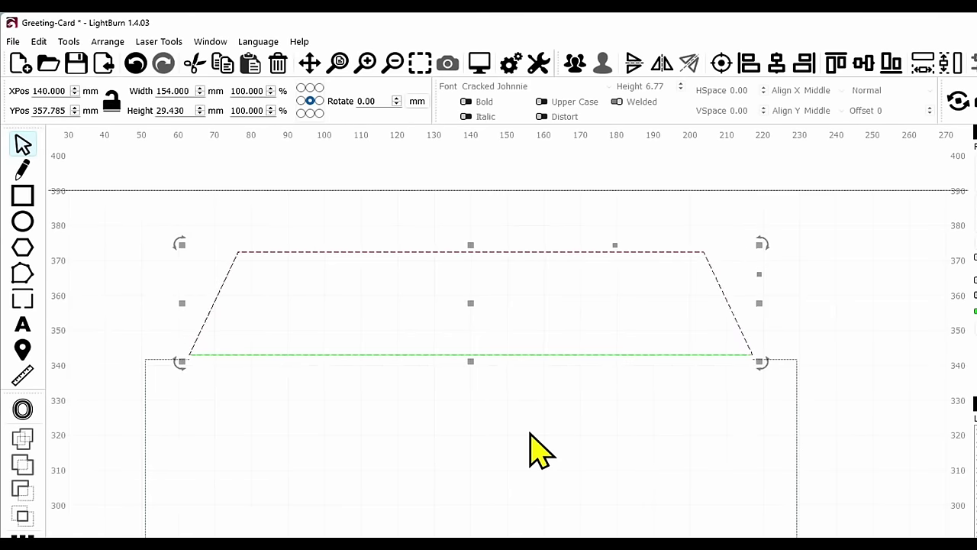
key(Up)
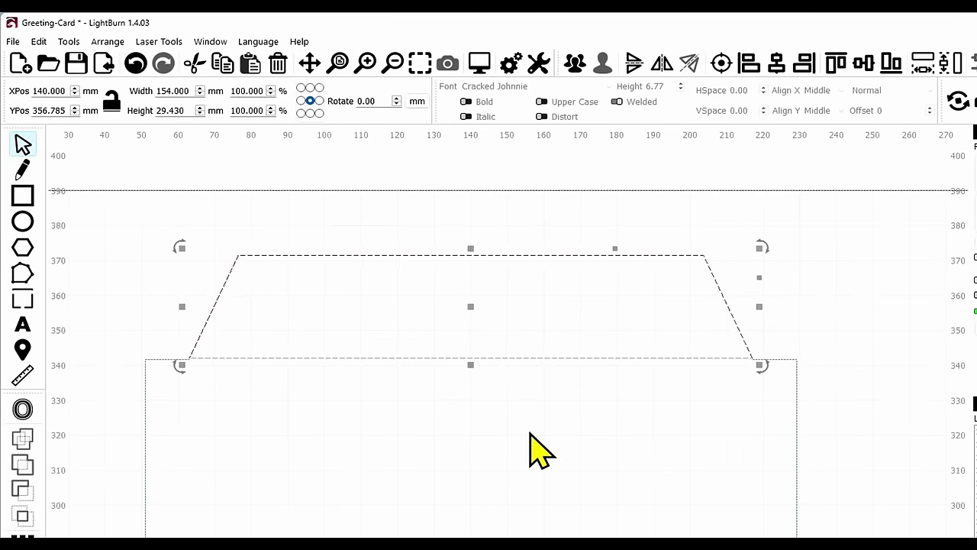
Step: Assign the open envelope body outline to the red layer 02
click(683, 511)
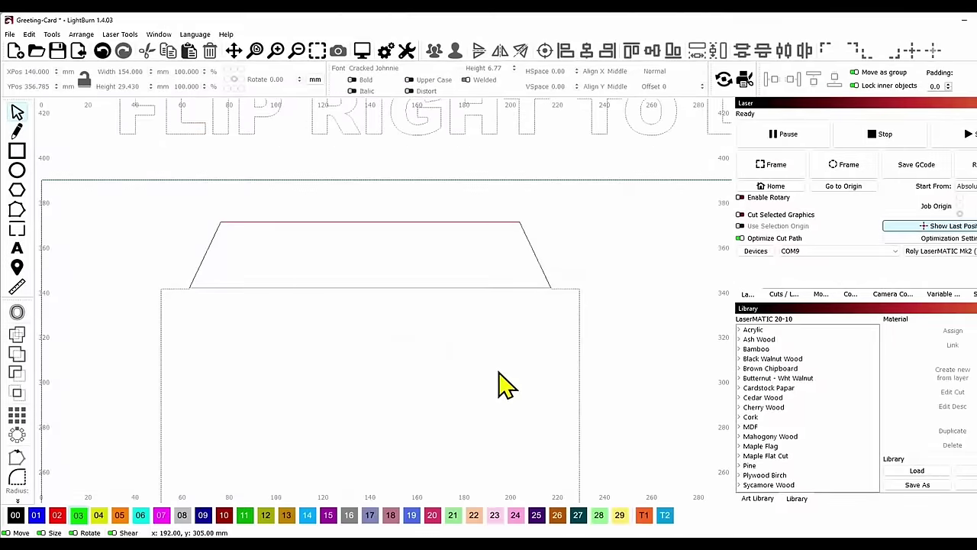
click(579, 361)
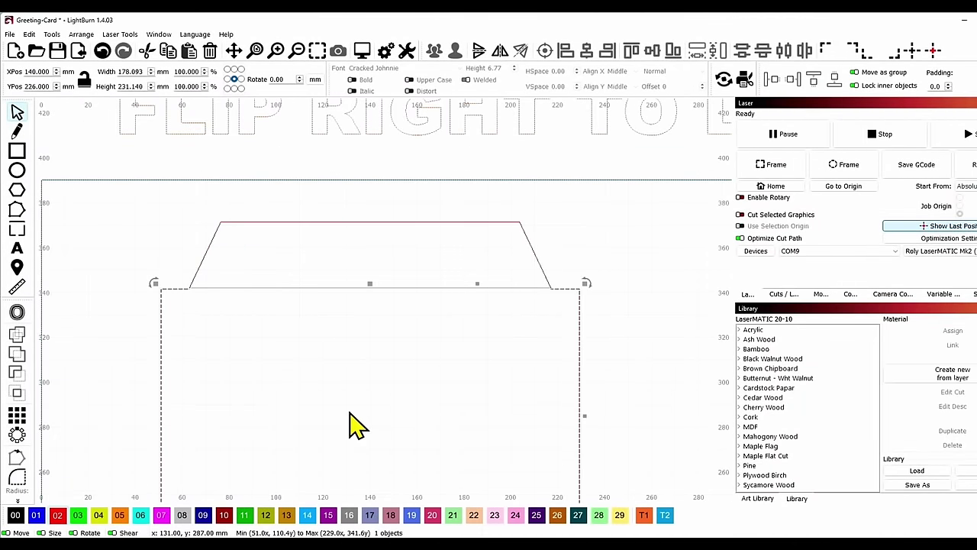
click(339, 366)
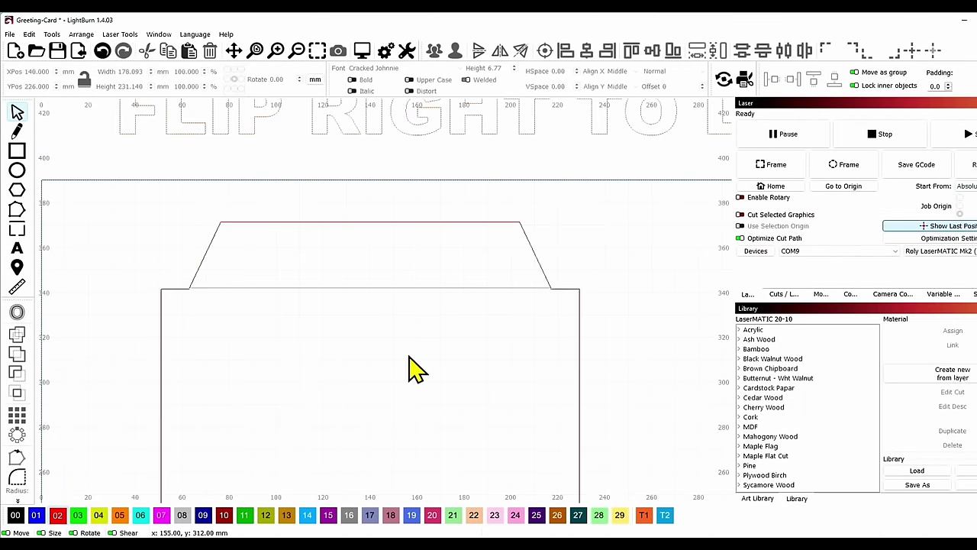
Step: Duplicate the green fold line under the flap and move the copy down to about Y 228 mm
scroll(413, 342, down, 5)
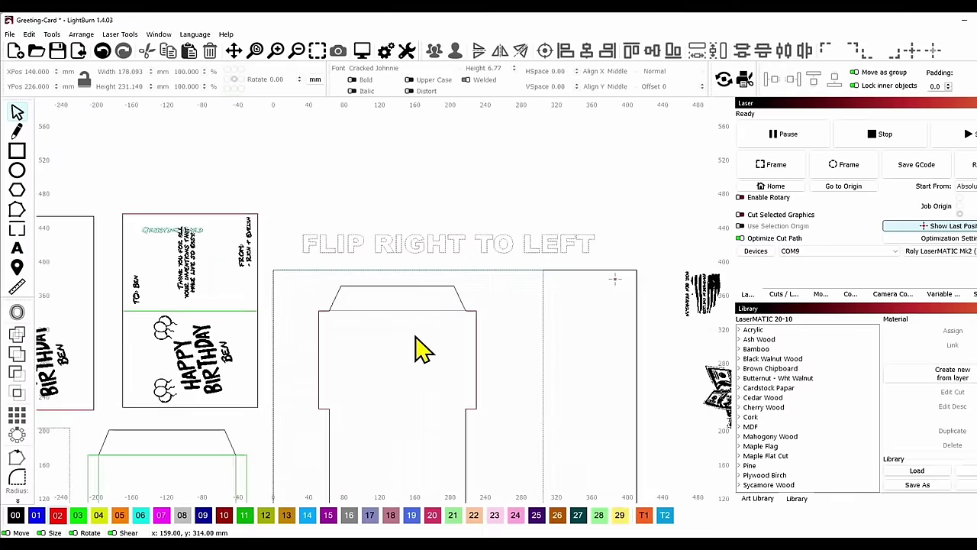
scroll(419, 352, down, 2)
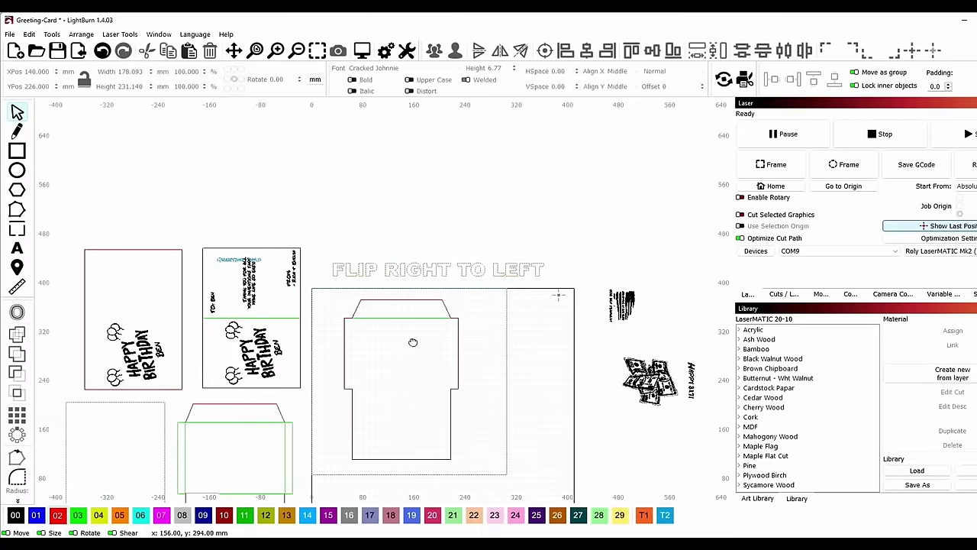
drag(413, 348, 420, 294)
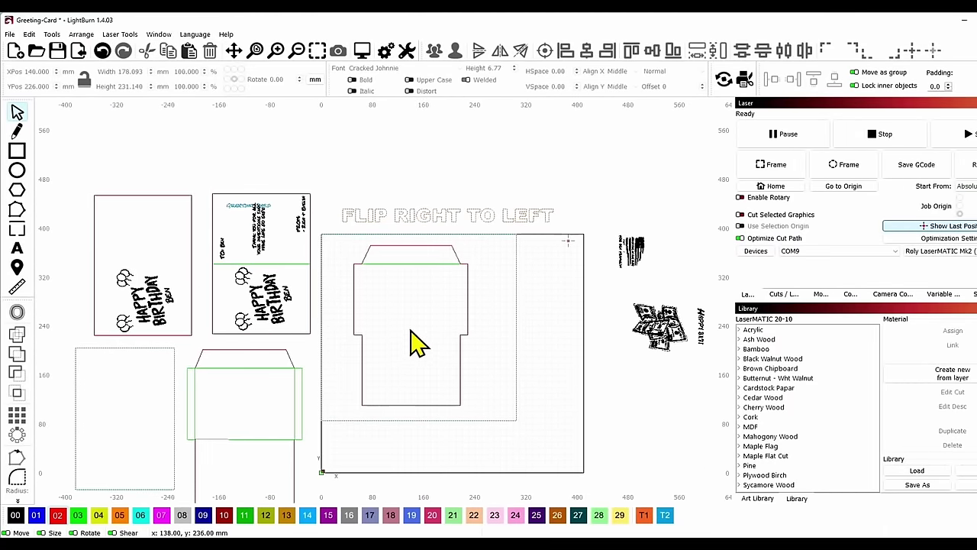
scroll(414, 338, up, 2)
click(392, 239)
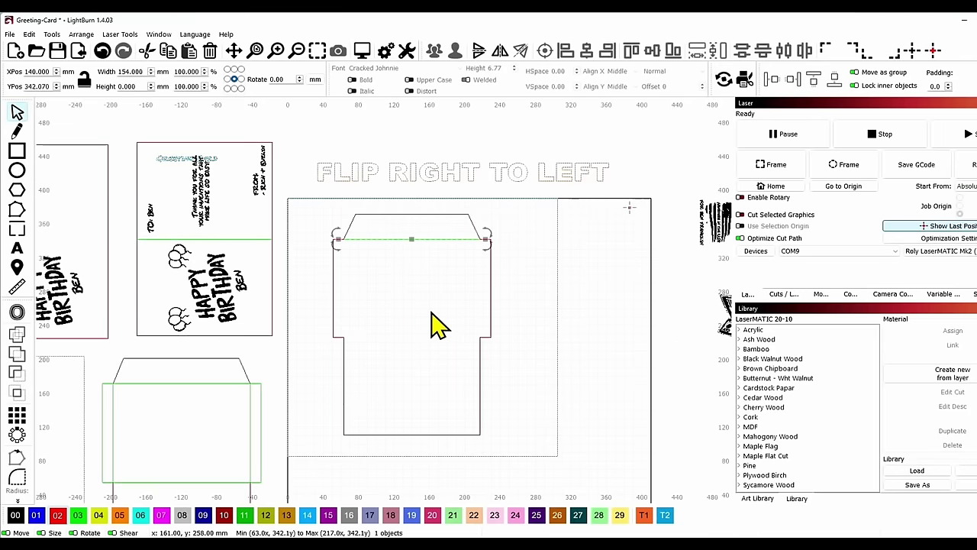
key(ctrl+d)
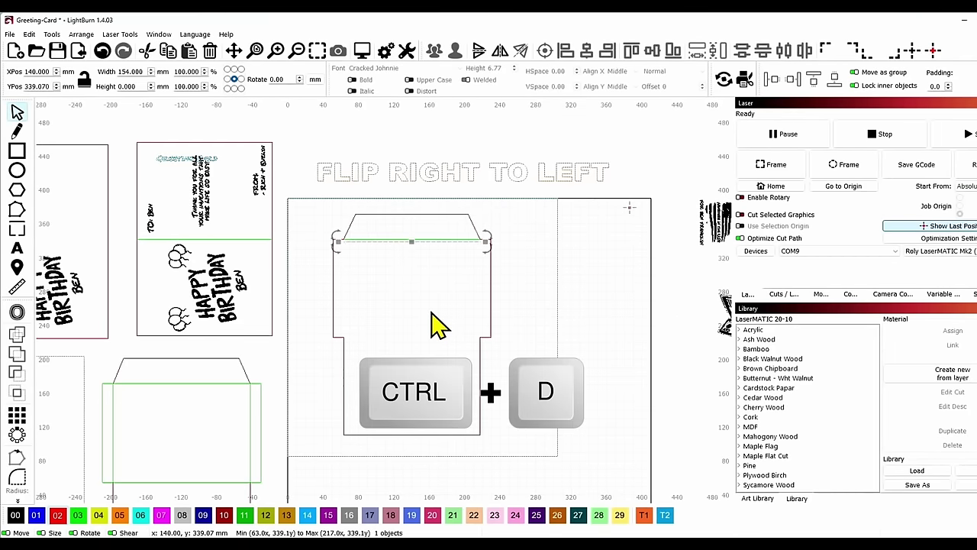
key(Down)
key(Down)
key(Down)
key(Down)
key(Down)
key(Down)
key(Down)
key(Down)
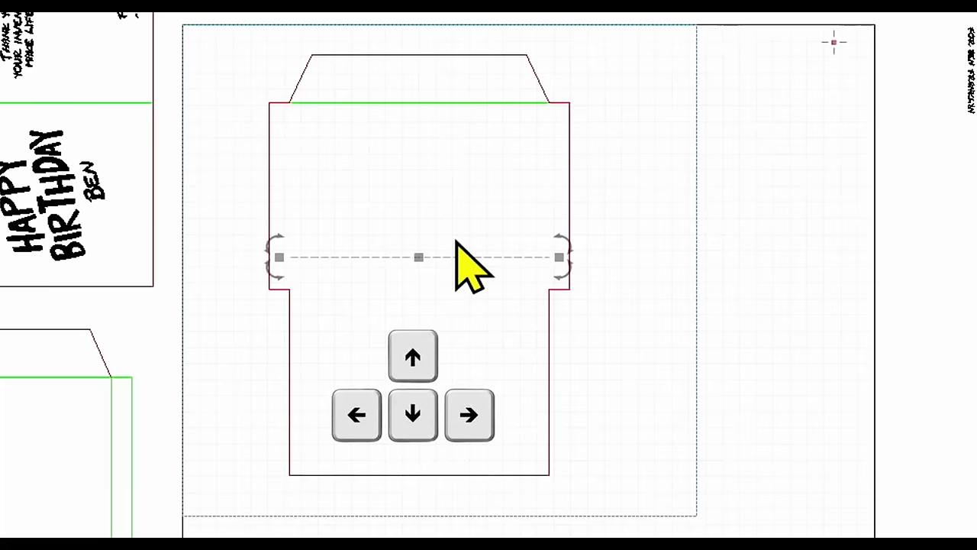
key(Down)
key(Down)
key(Down)
key(Down)
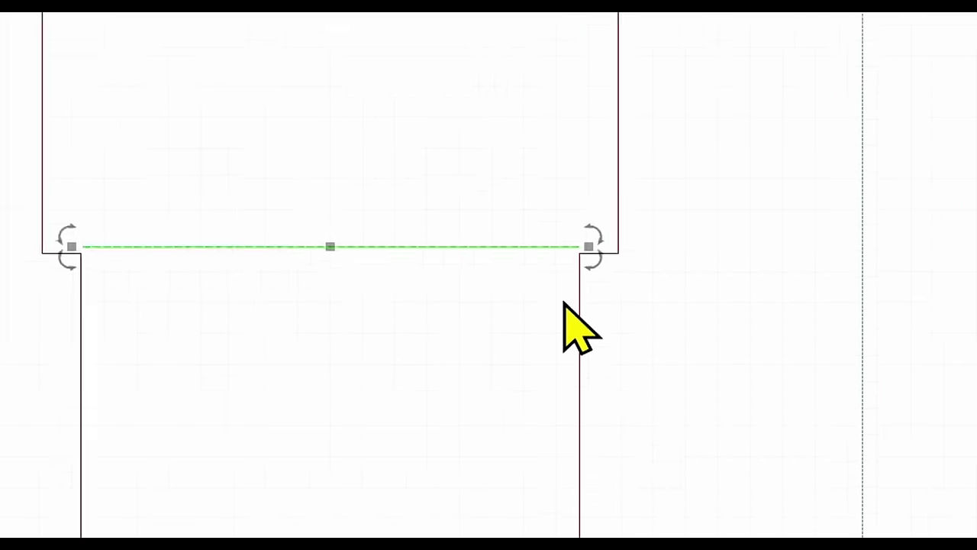
Step: Nudge the copied fold line down to about Y 225.6 mm, level with the shoulders between the wide and narrow envelope panels
scroll(686, 381, up, 1)
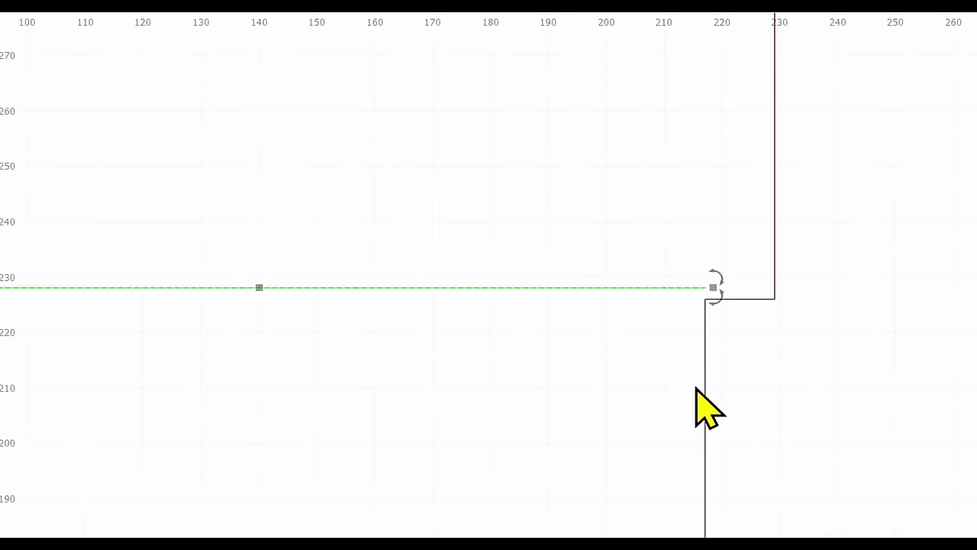
scroll(711, 389, up, 1)
key(Down)
key(Down)
key(Down)
key(Down)
key(Down)
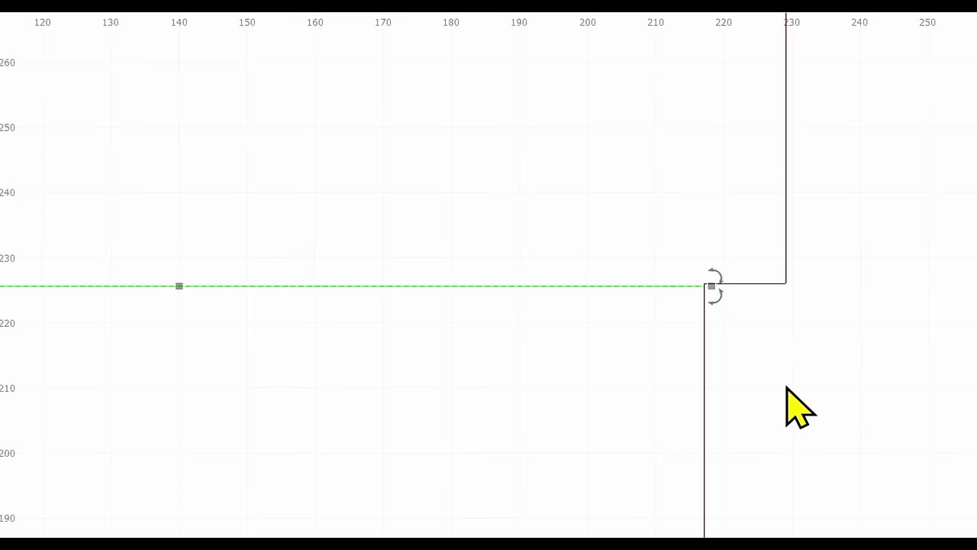
scroll(567, 324, down, 1)
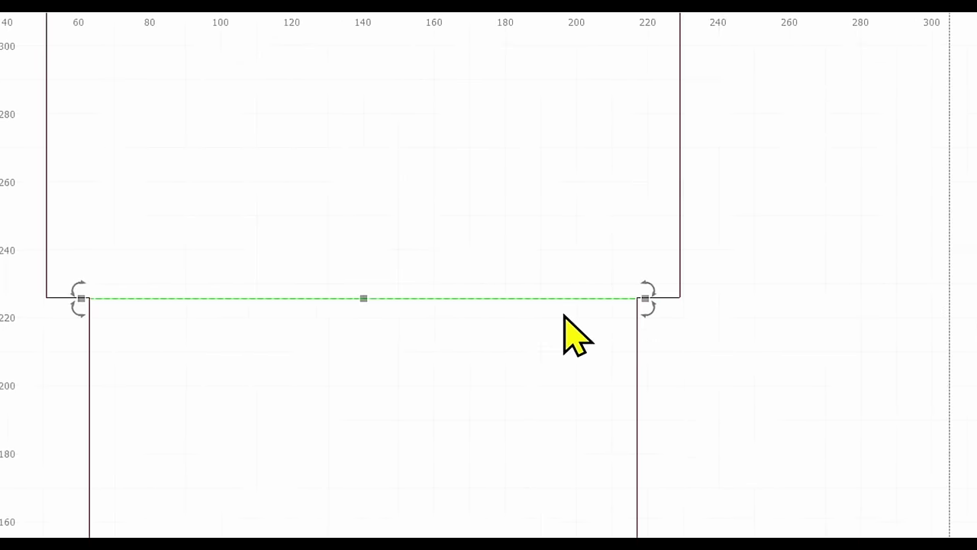
Step: Place a vertical copy of the lower green fold line at about X 64 mm, beside the envelope's left side flap
scroll(564, 319, down, 1)
scroll(564, 316, down, 1)
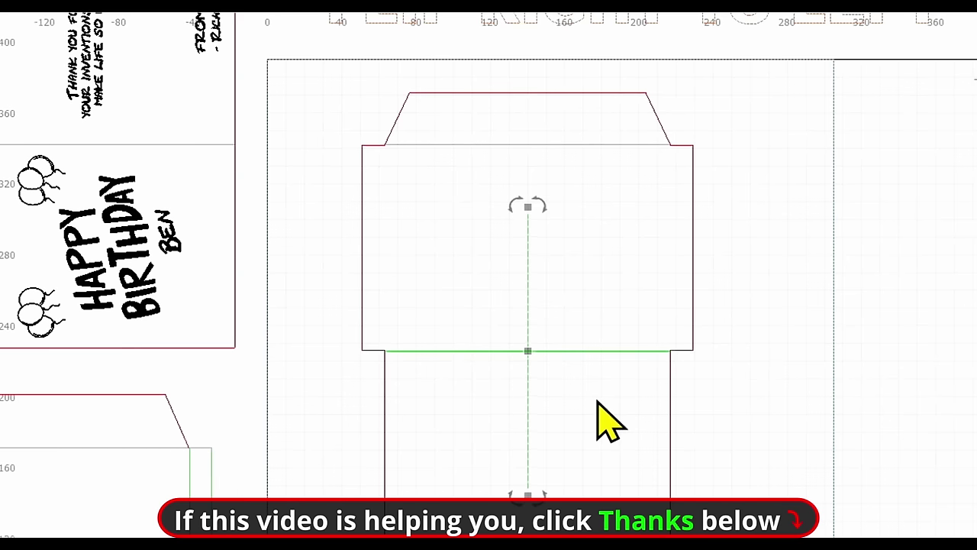
drag(382, 300, 512, 393)
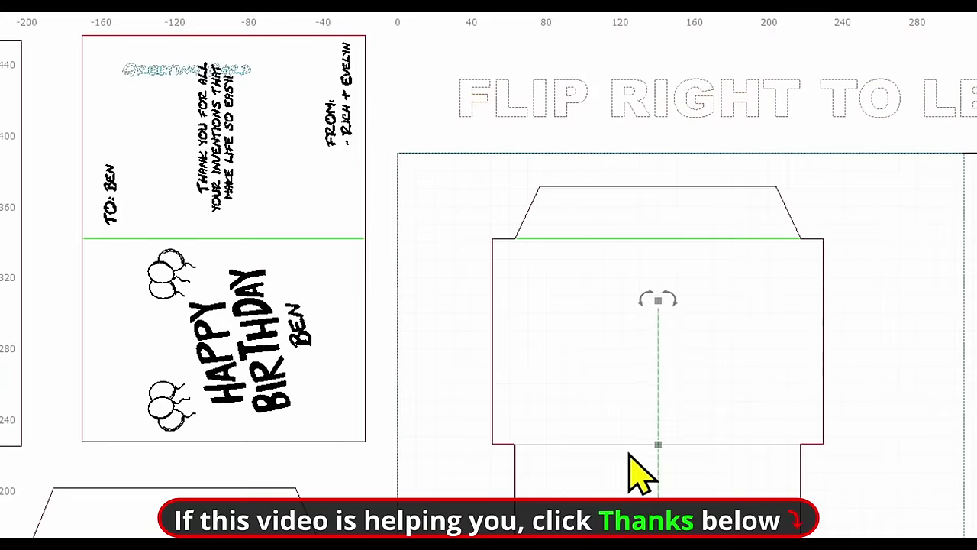
drag(654, 448, 517, 367)
Step: Nudge the vertical fold line left to about X 63 mm, in line with the left shoulder corners of the envelope outline
scroll(534, 349, up, 5)
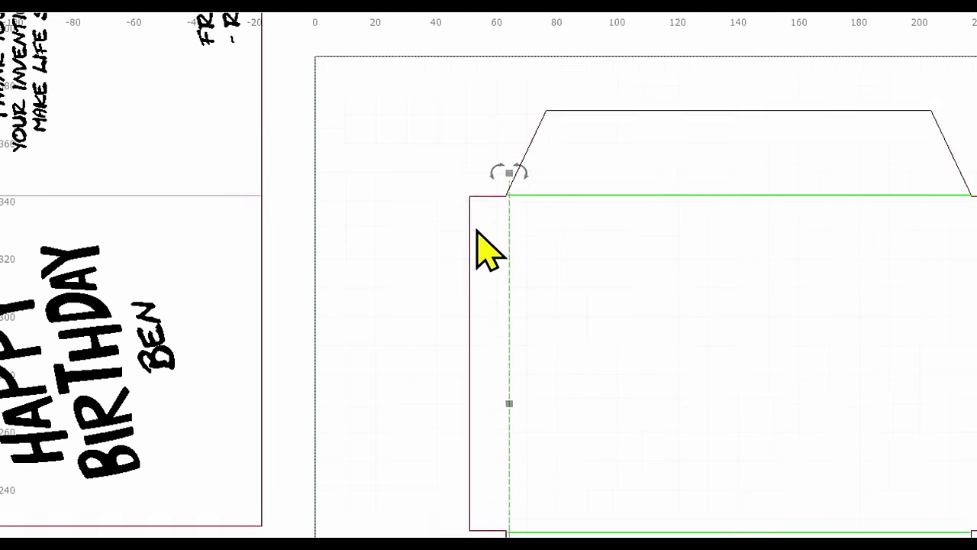
scroll(563, 262, up, 4)
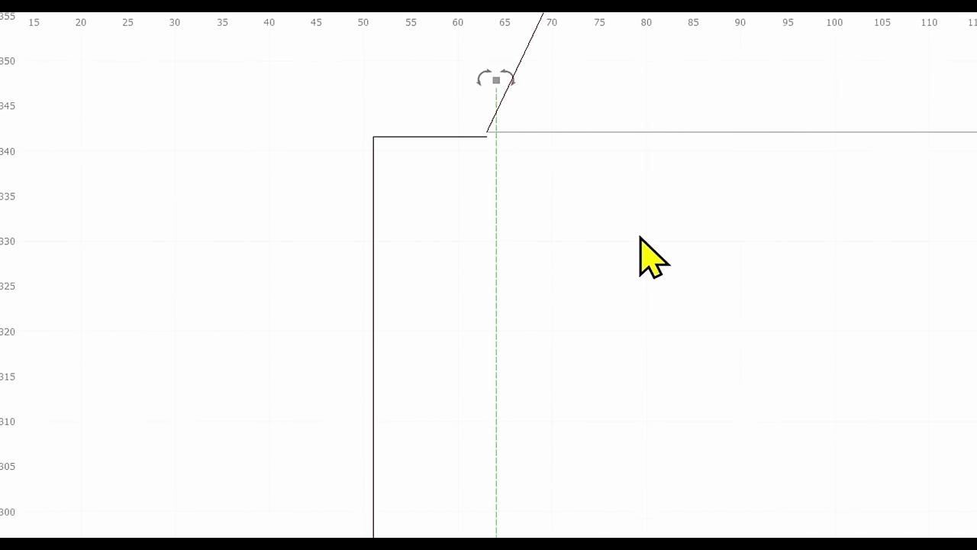
key(Left)
key(Left)
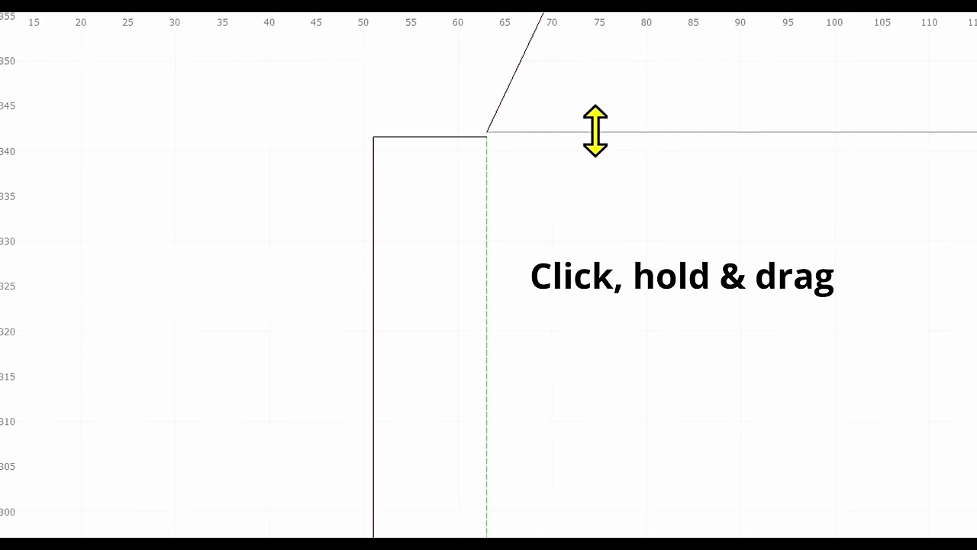
Step: Shorten the vertical fold line to span the left side flap between its shoulders, from about Y 341.5 to 226 mm
scroll(583, 391, down, 5)
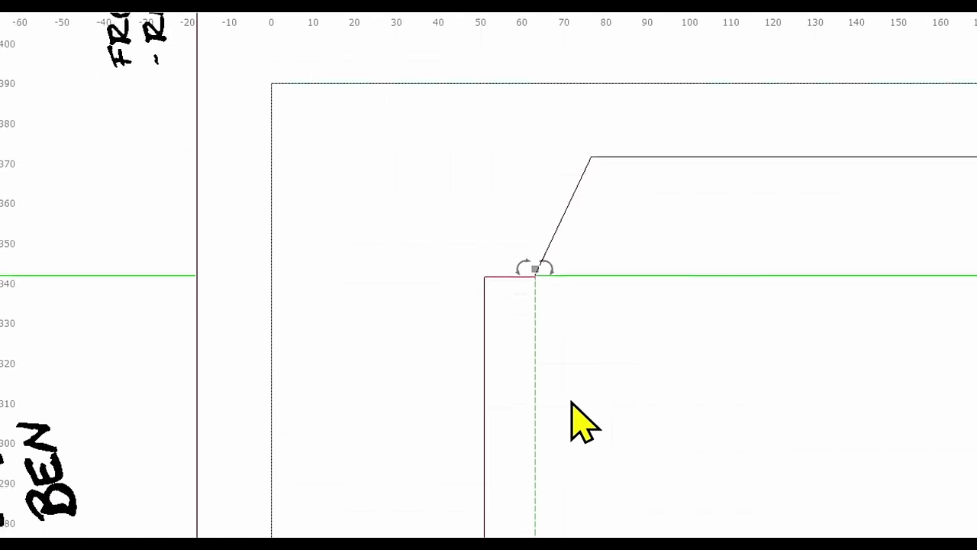
scroll(552, 476, up, 6)
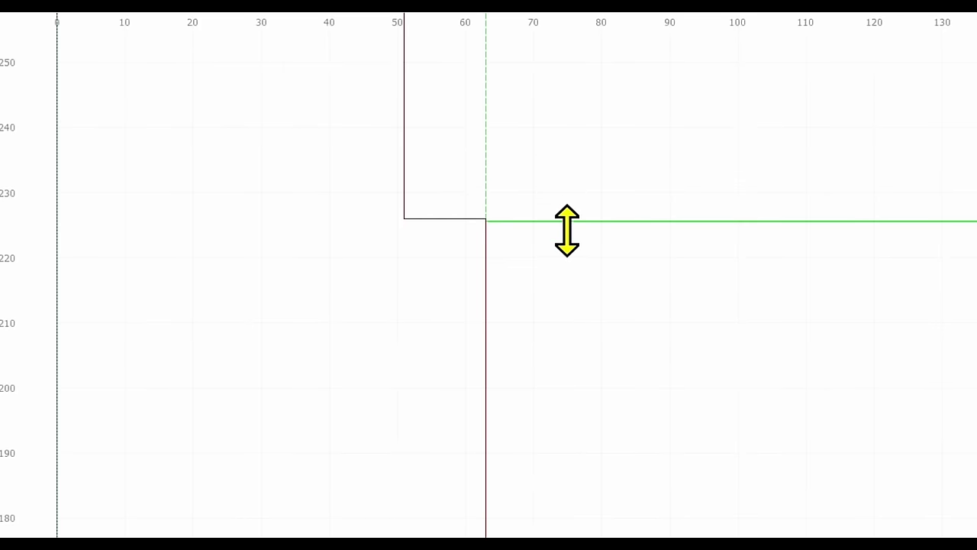
scroll(633, 153, down, 5)
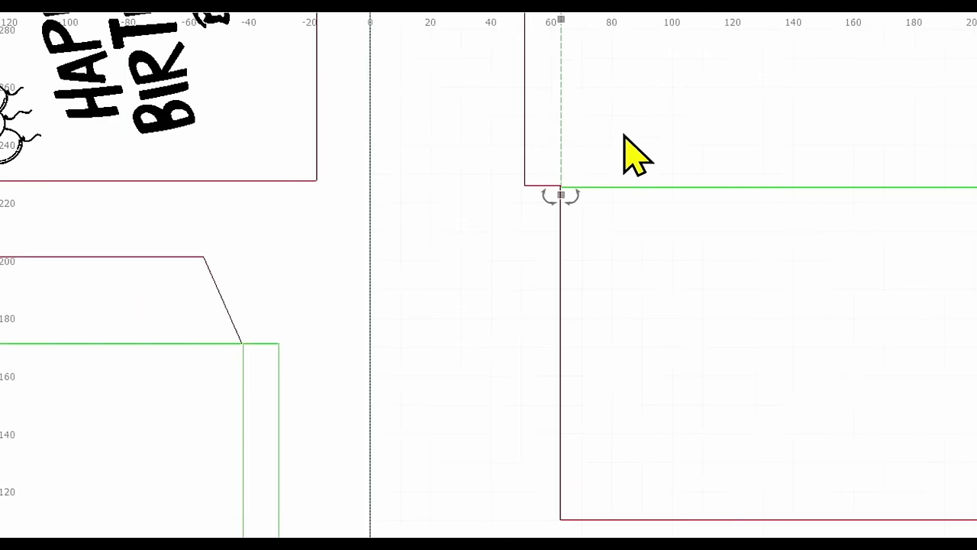
click(519, 274)
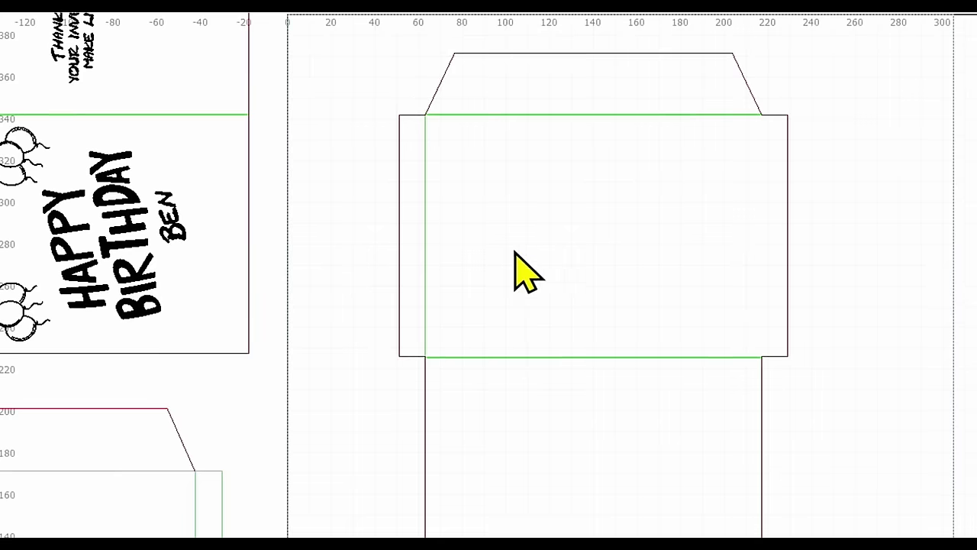